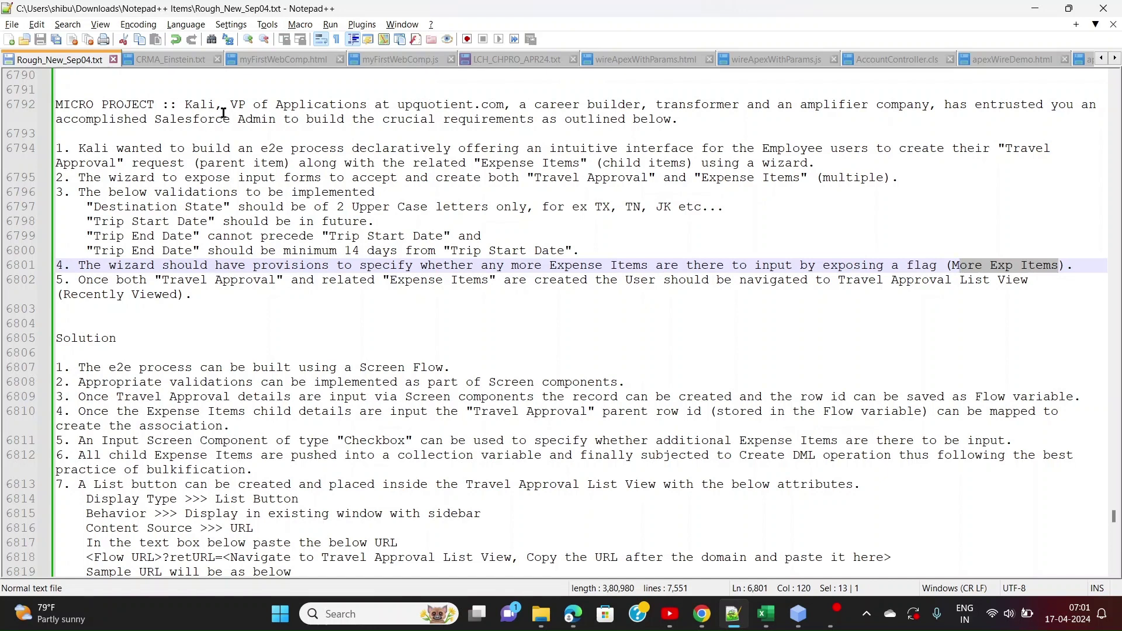
- Read the micro project introduction, highlighting the VP of Applications role, the company description and the accomplished Salesforce Admin assignment
{"action": "left_click_drag", "start_coordinate": [238, 106], "coordinate": [269, 105]}
{"action": "left_click", "coordinate": [504, 105], "text": "shift"}
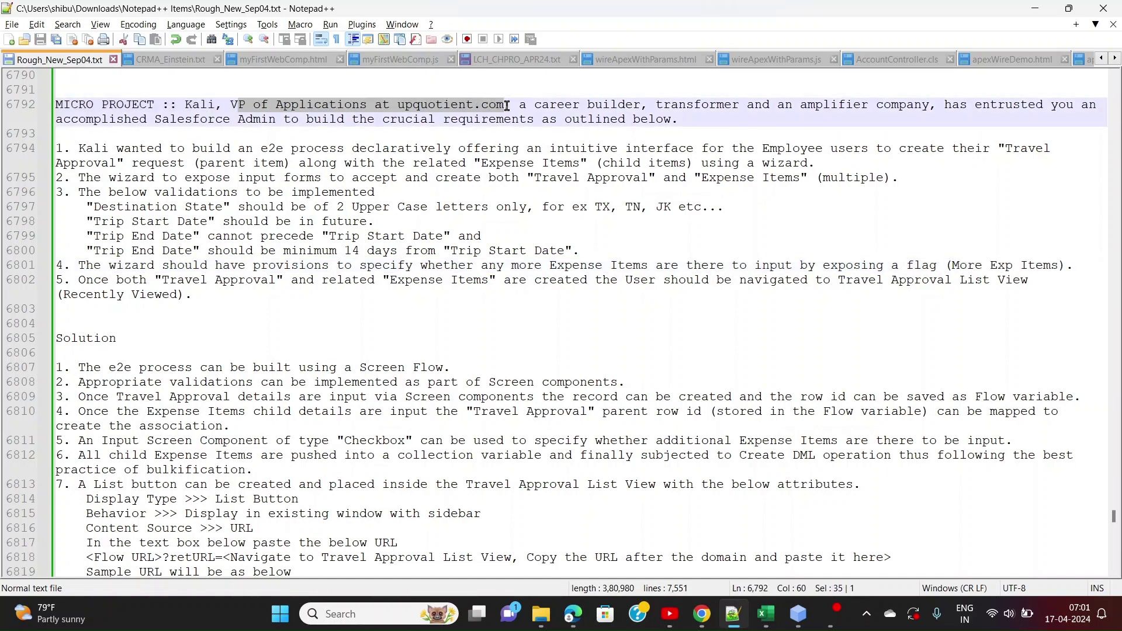
{"action": "double_click", "coordinate": [692, 107]}
{"action": "double_click", "coordinate": [837, 105]}
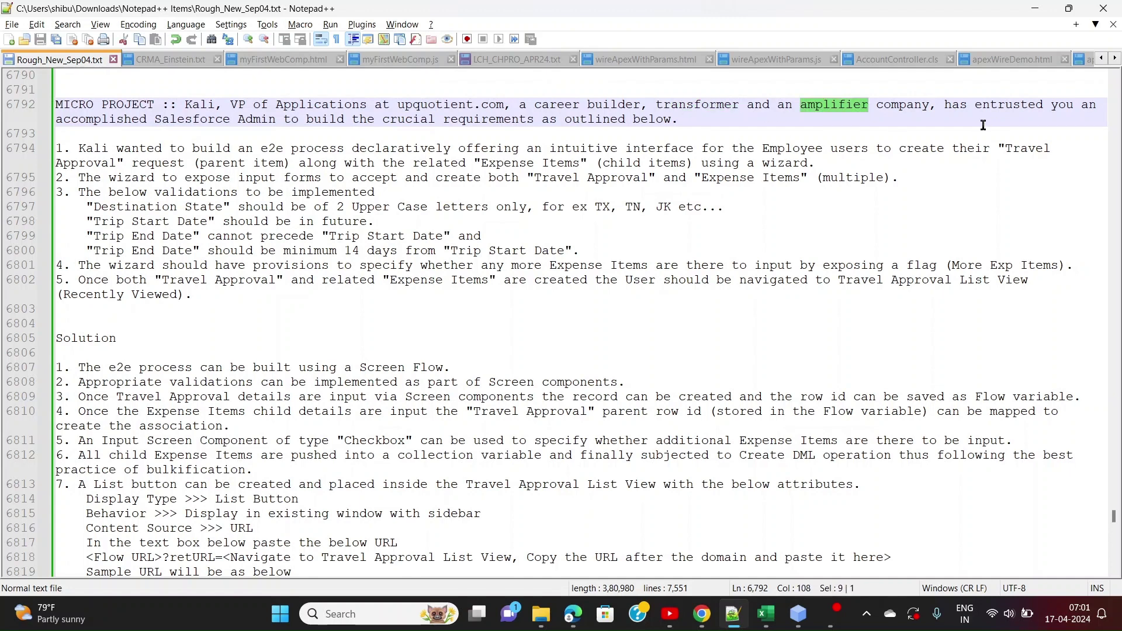
{"action": "double_click", "coordinate": [998, 105]}
{"action": "double_click", "coordinate": [82, 119]}
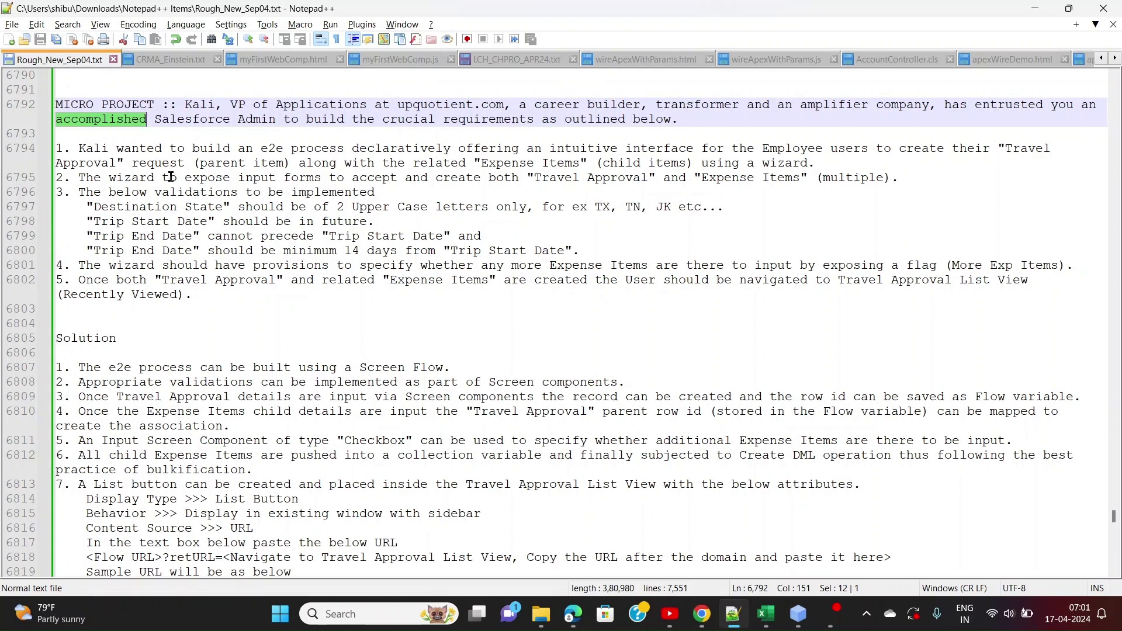
- Examine requirements 1 and 2 on the declarative e2e process and the wizard for Travel Approval and Expense Items
{"action": "left_click_drag", "start_coordinate": [261, 153], "coordinate": [457, 150]}
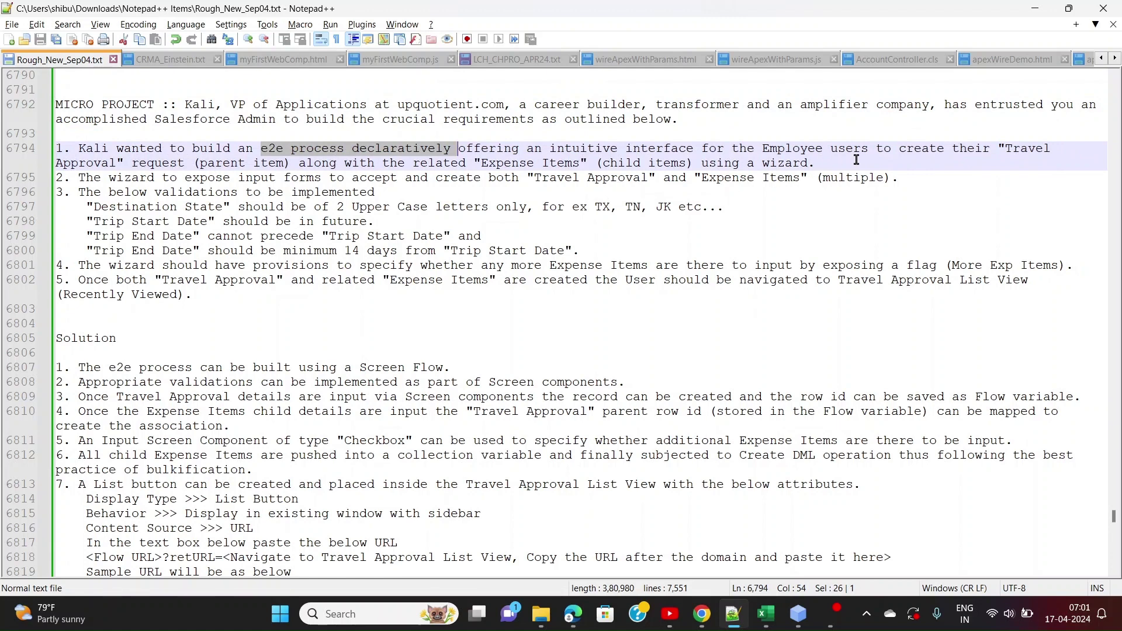
{"action": "left_click_drag", "start_coordinate": [1012, 148], "coordinate": [109, 165]}
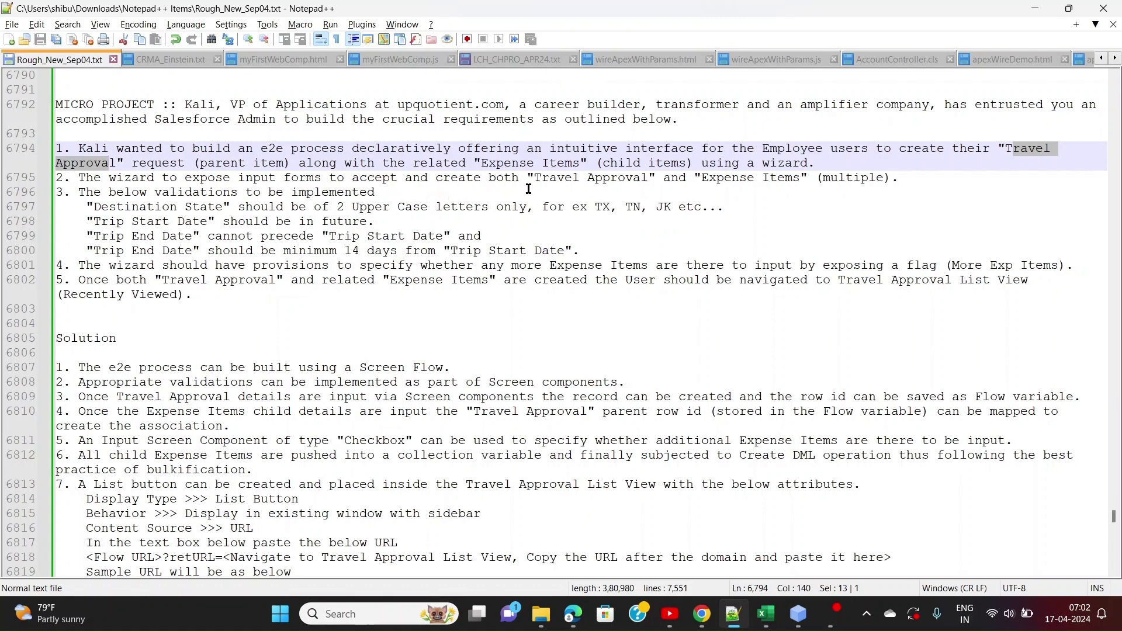
{"action": "left_click_drag", "start_coordinate": [533, 177], "coordinate": [801, 187]}
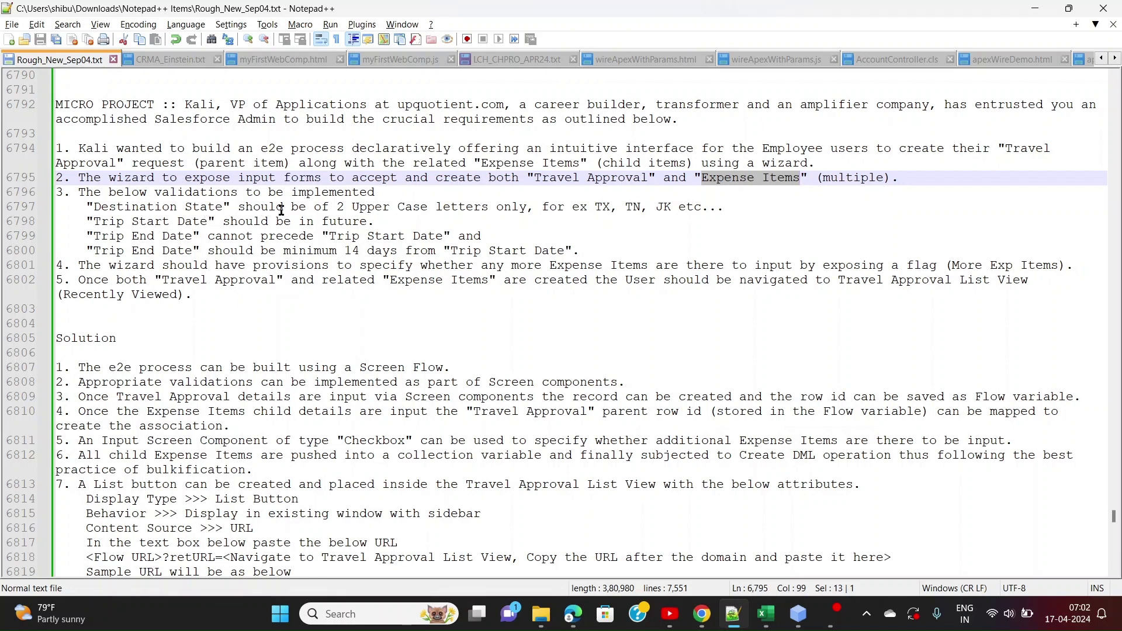
- Examine the validation rules in requirement 3 for Destination State, Trip Start Date and Trip End Date
{"action": "left_click", "coordinate": [337, 206]}
{"action": "left_click_drag", "start_coordinate": [338, 206], "coordinate": [524, 207]}
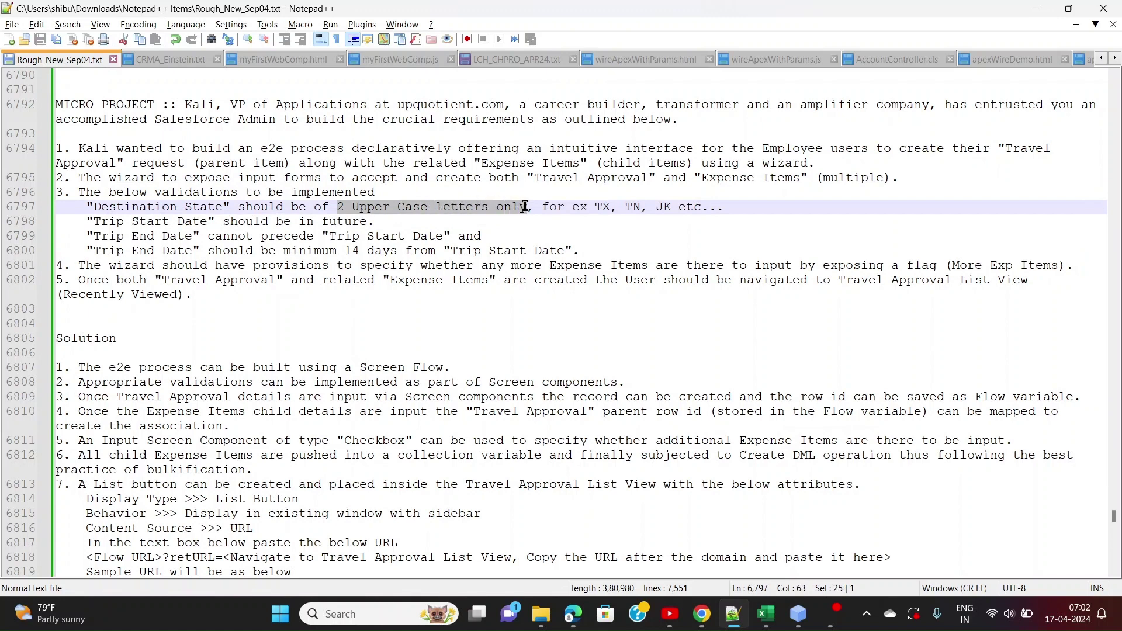
{"action": "double_click", "coordinate": [599, 206]}
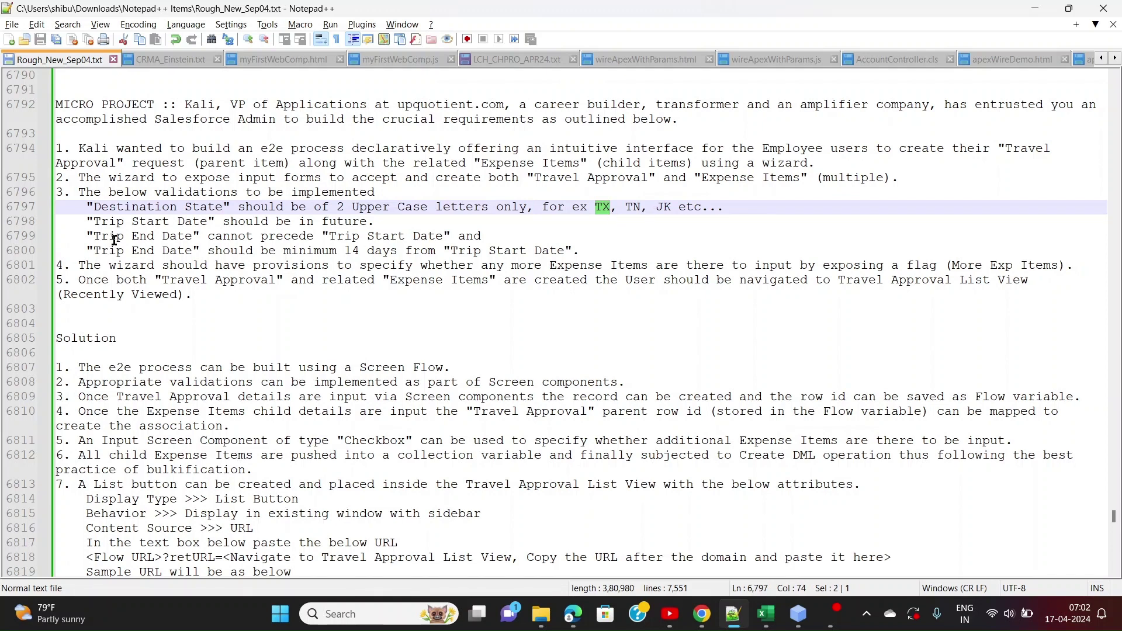
{"action": "double_click", "coordinate": [234, 237]}
{"action": "double_click", "coordinate": [273, 239]}
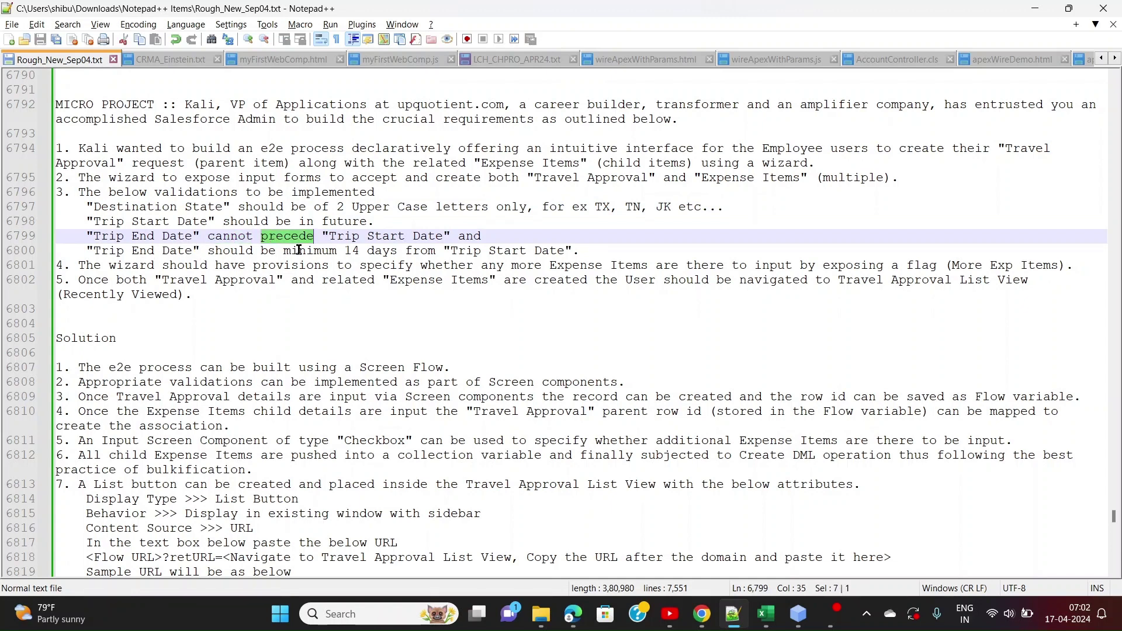
{"action": "left_click_drag", "start_coordinate": [345, 250], "coordinate": [562, 259]}
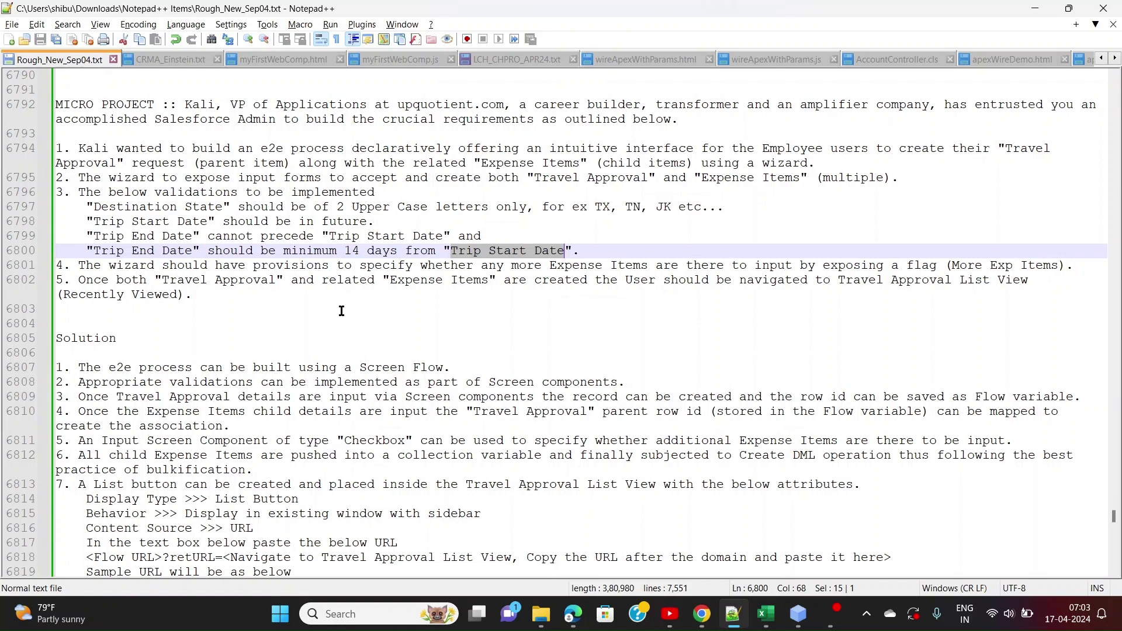
- Read solution points 1 to 3 on the Screen Flow, screen component validations and saving the row id
{"action": "scroll", "coordinate": [341, 310], "scroll_direction": "down", "scroll_amount": 4}
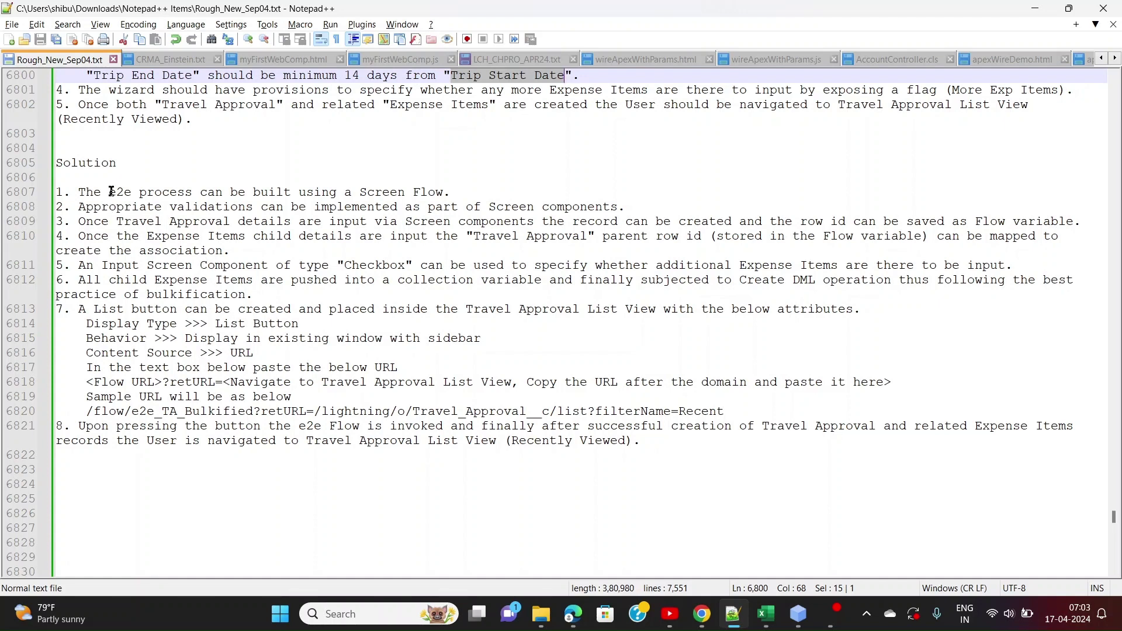
{"action": "left_click_drag", "start_coordinate": [109, 192], "coordinate": [337, 193]}
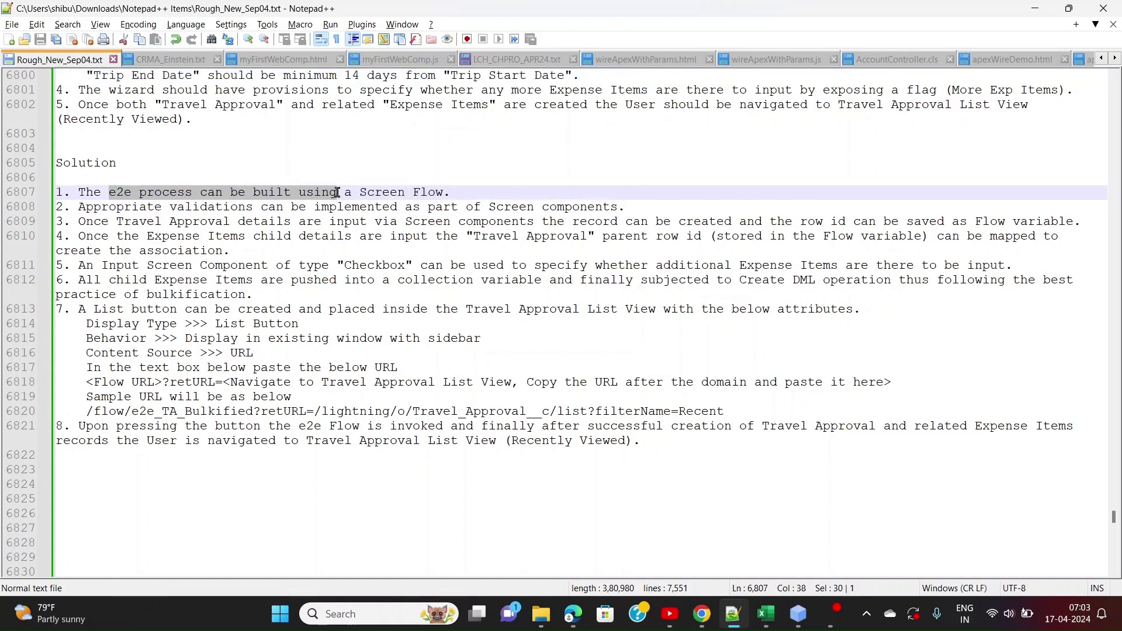
{"action": "scroll", "coordinate": [338, 232], "scroll_direction": "up", "scroll_amount": 4}
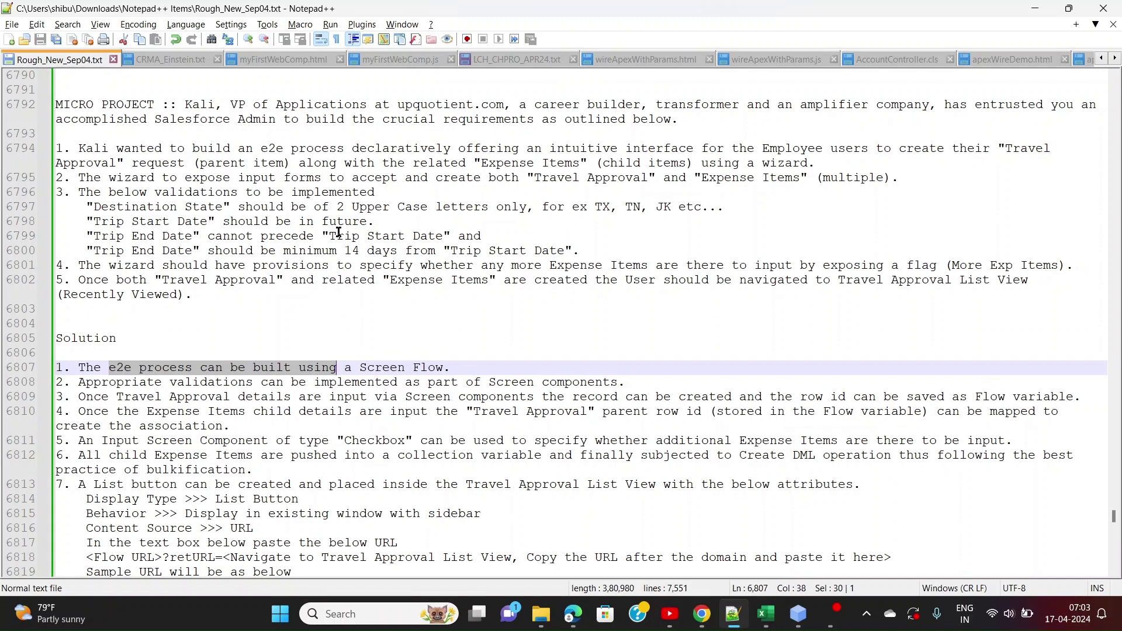
{"action": "scroll", "coordinate": [339, 232], "scroll_direction": "down", "scroll_amount": 3}
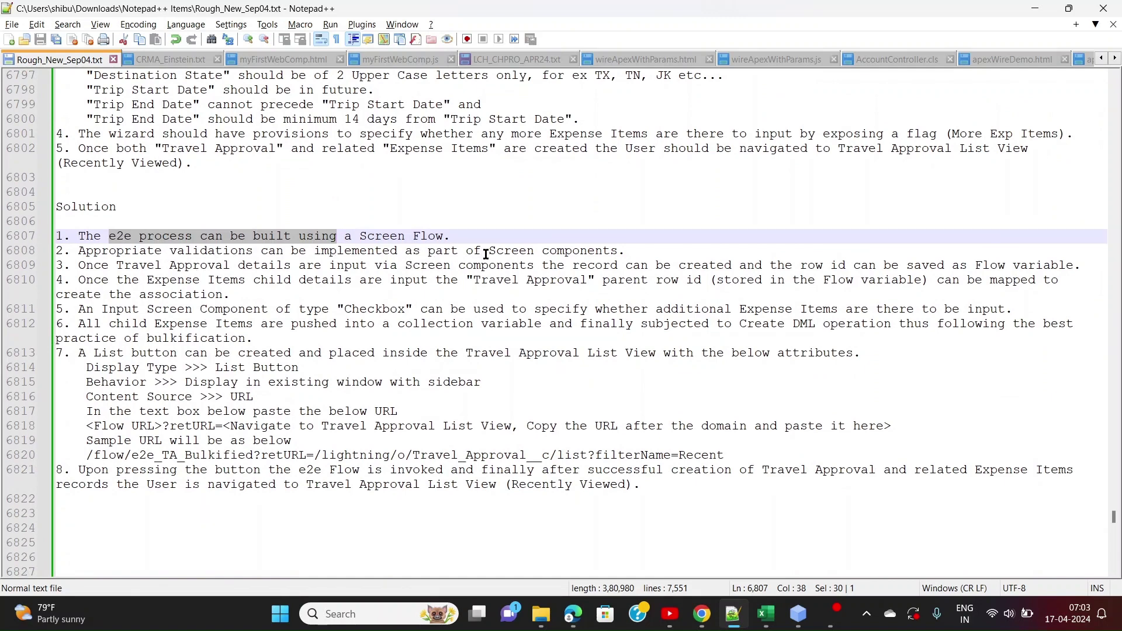
{"action": "left_click_drag", "start_coordinate": [487, 251], "coordinate": [623, 258]}
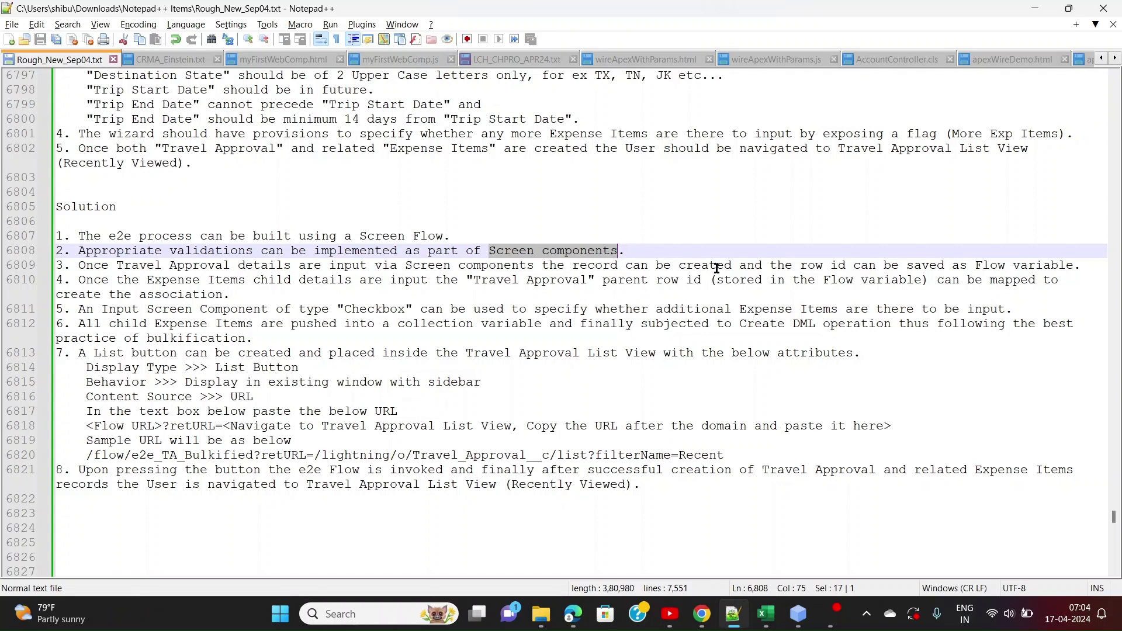
{"action": "left_click_drag", "start_coordinate": [801, 266], "coordinate": [846, 266]}
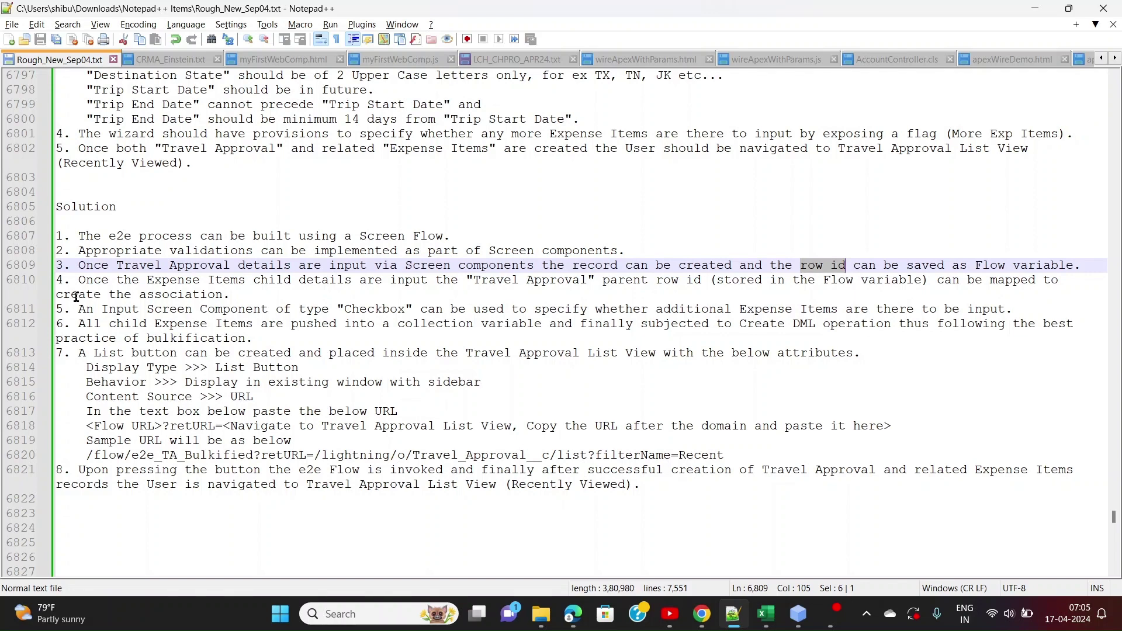
- Read solution point 4 on mapping the parent row id from the Flow variable to the child Expense Items
{"action": "left_click", "coordinate": [251, 283]}
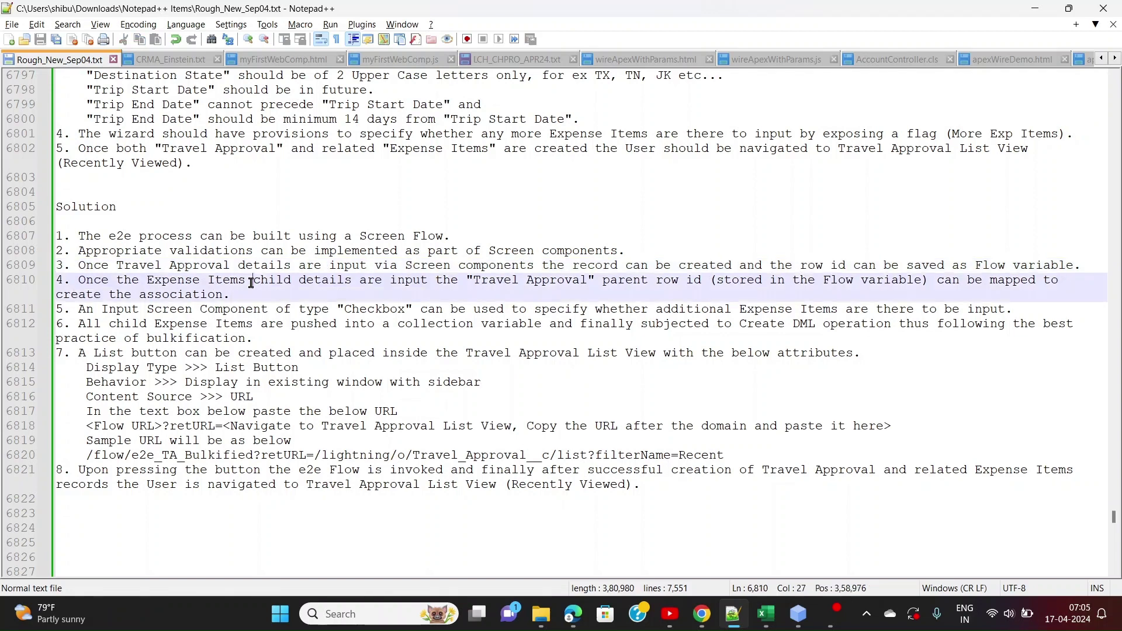
{"action": "left_click_drag", "start_coordinate": [251, 282], "coordinate": [709, 283]}
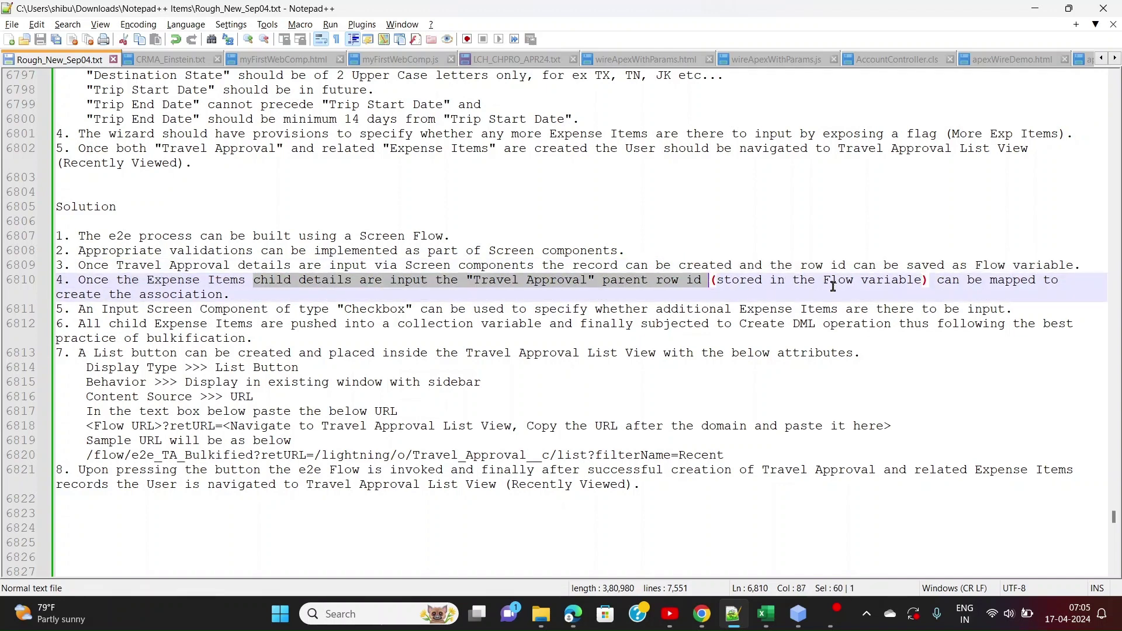
{"action": "left_click_drag", "start_coordinate": [831, 282], "coordinate": [915, 283]}
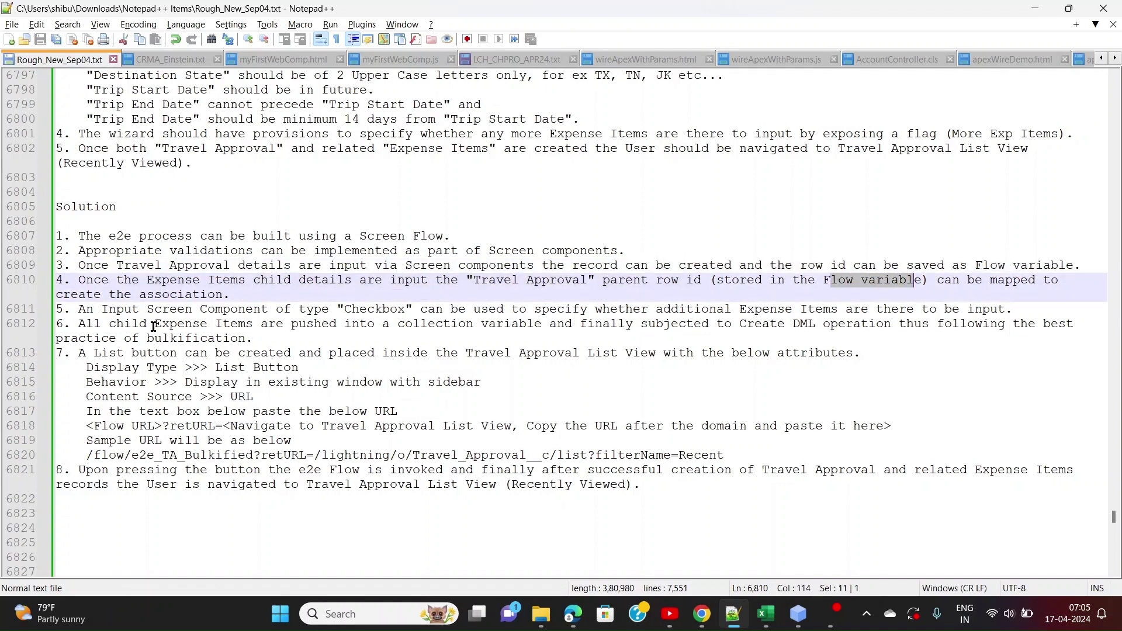
{"action": "left_click_drag", "start_coordinate": [109, 295], "coordinate": [225, 295]}
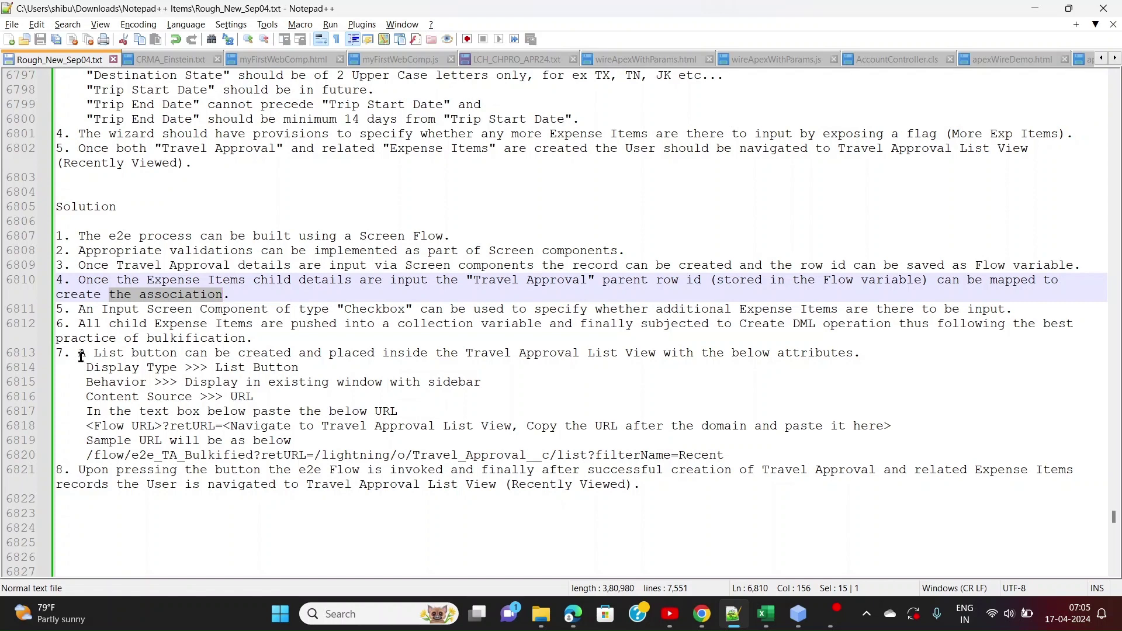
- Compare the Checkbox input component in solution point 5 with requirement 4 on the More Exp Items flag
{"action": "left_click_drag", "start_coordinate": [80, 309], "coordinate": [409, 307]}
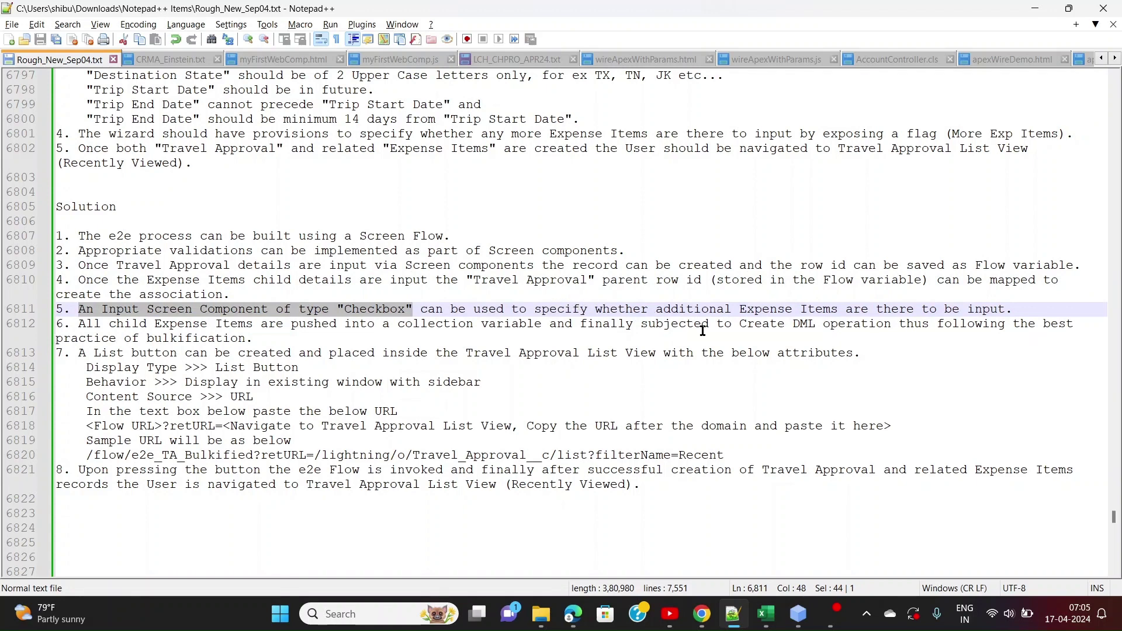
{"action": "scroll", "coordinate": [703, 330], "scroll_direction": "up", "scroll_amount": 3}
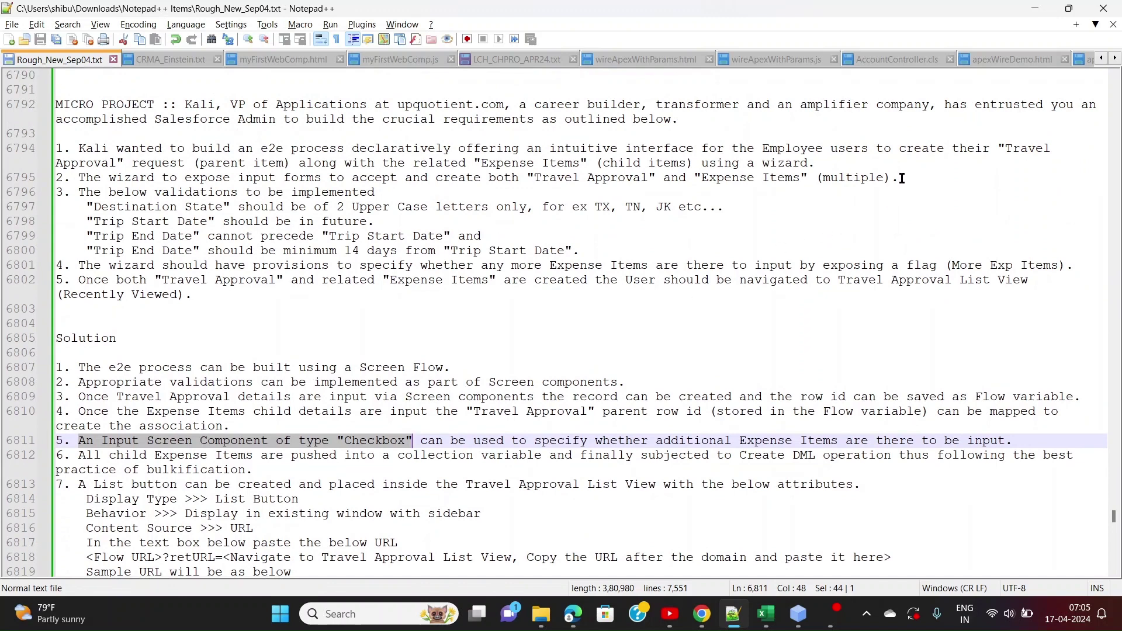
{"action": "left_click_drag", "start_coordinate": [901, 178], "coordinate": [793, 192]}
{"action": "left_click", "coordinate": [261, 193]}
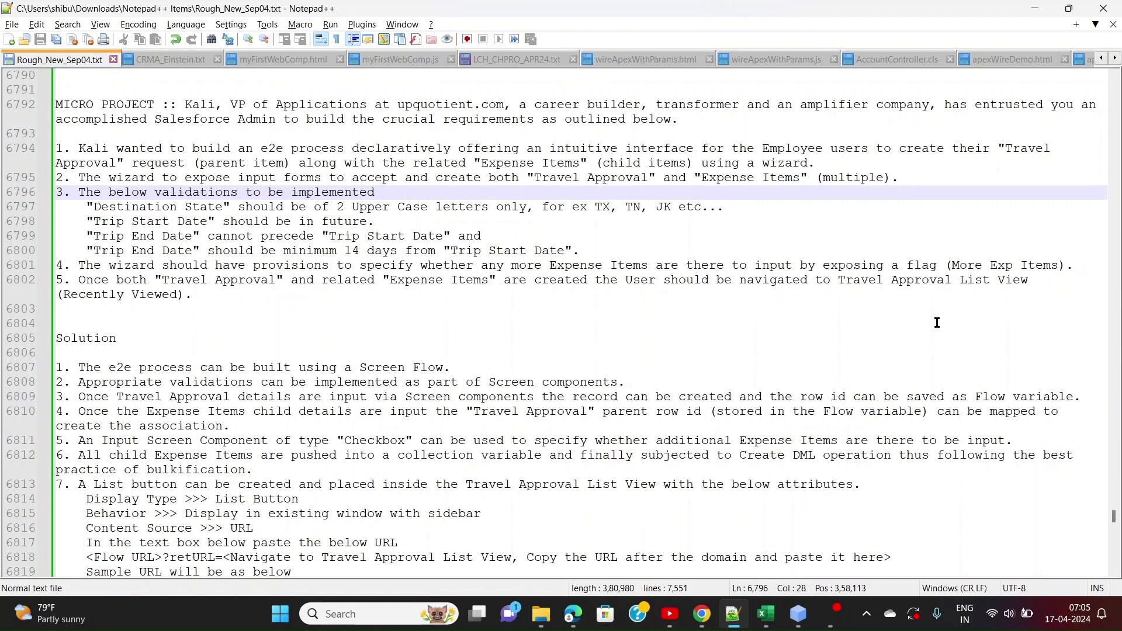
{"action": "left_click_drag", "start_coordinate": [1076, 267], "coordinate": [71, 260]}
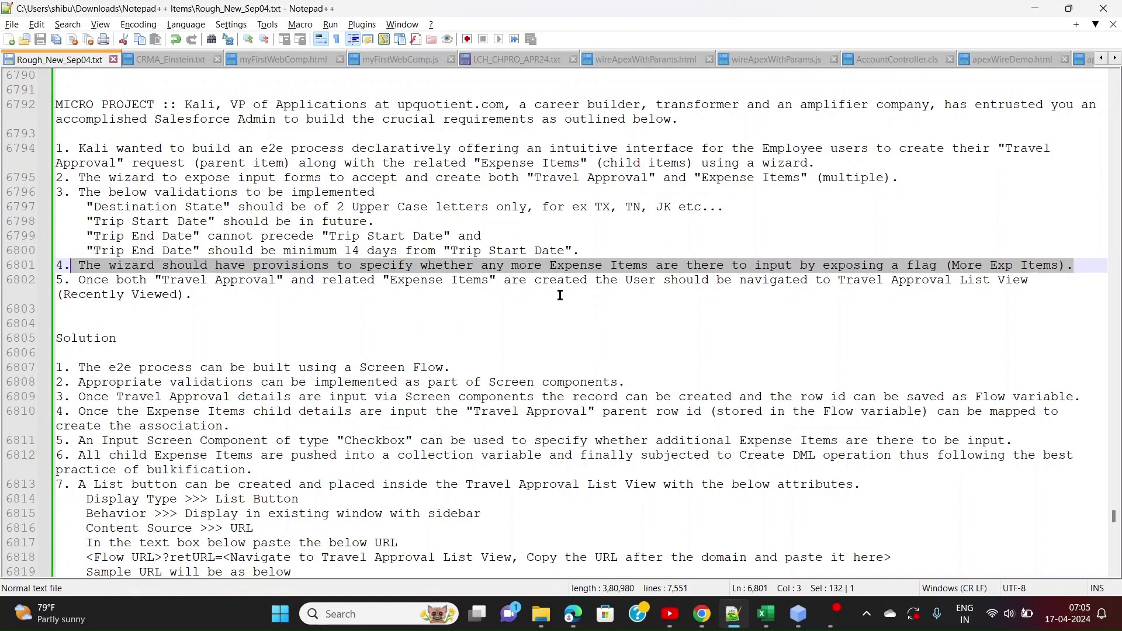
- Review solution points 6 to 8 on the collection variable, the list button and the return navigation against the requirements
{"action": "scroll", "coordinate": [560, 295], "scroll_direction": "down", "scroll_amount": 5}
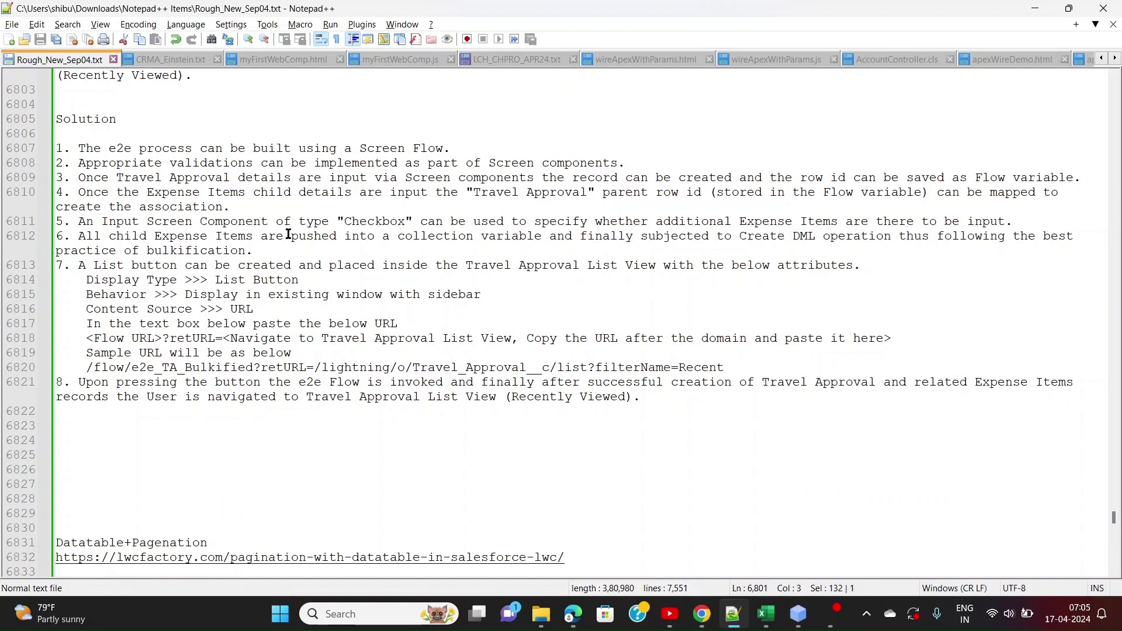
{"action": "left_click_drag", "start_coordinate": [401, 236], "coordinate": [542, 236]}
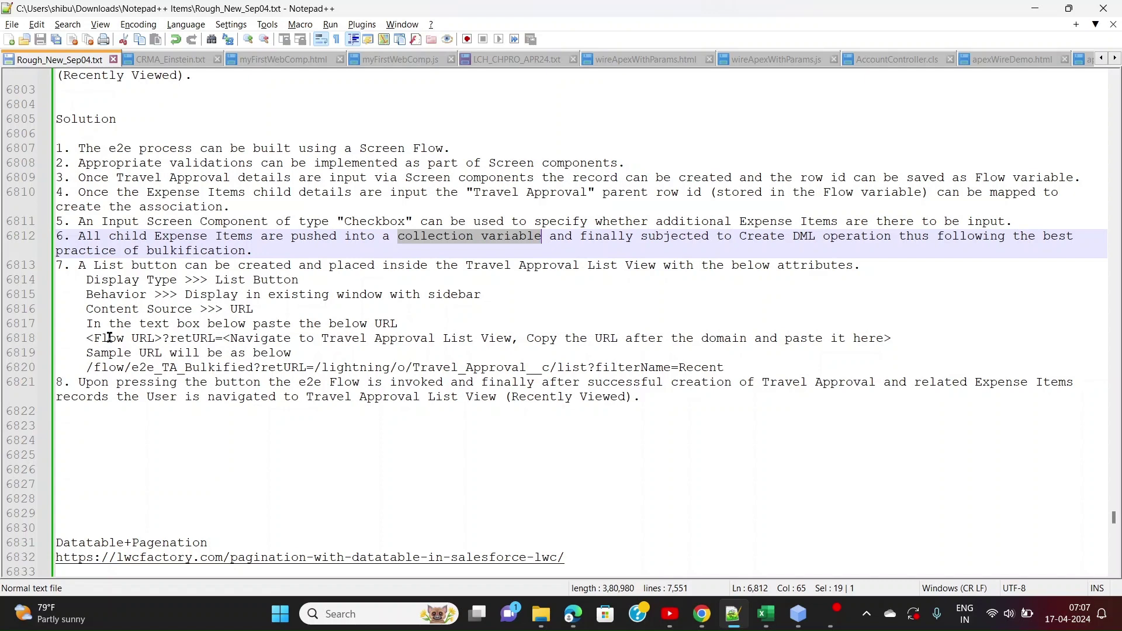
{"action": "scroll", "coordinate": [110, 337], "scroll_direction": "up", "scroll_amount": 6}
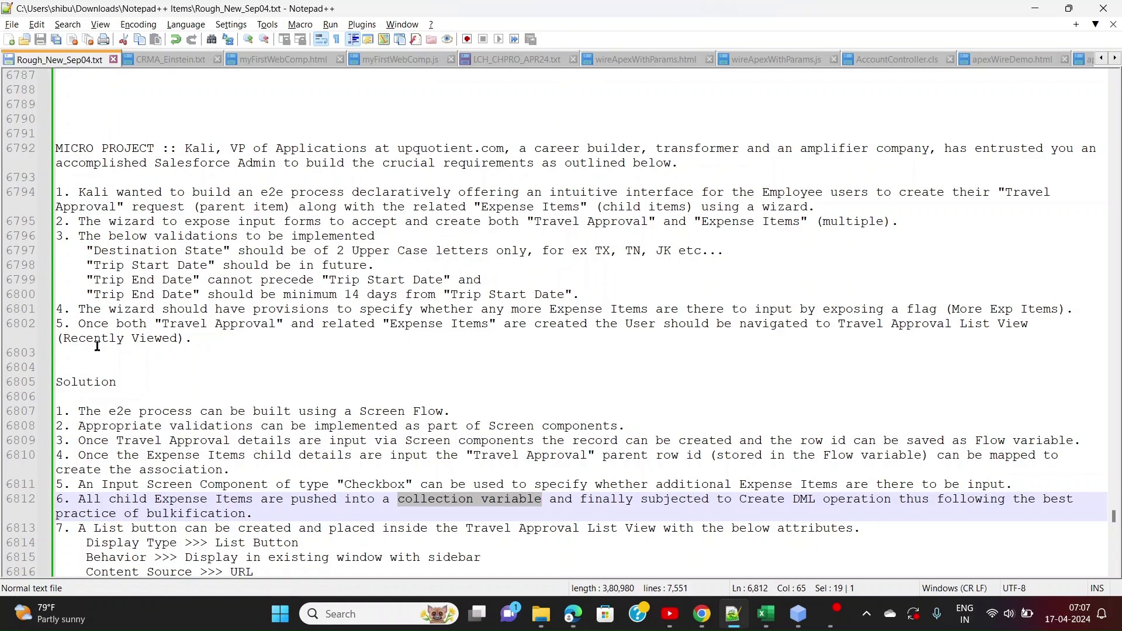
{"action": "scroll", "coordinate": [100, 350], "scroll_direction": "down", "scroll_amount": 7}
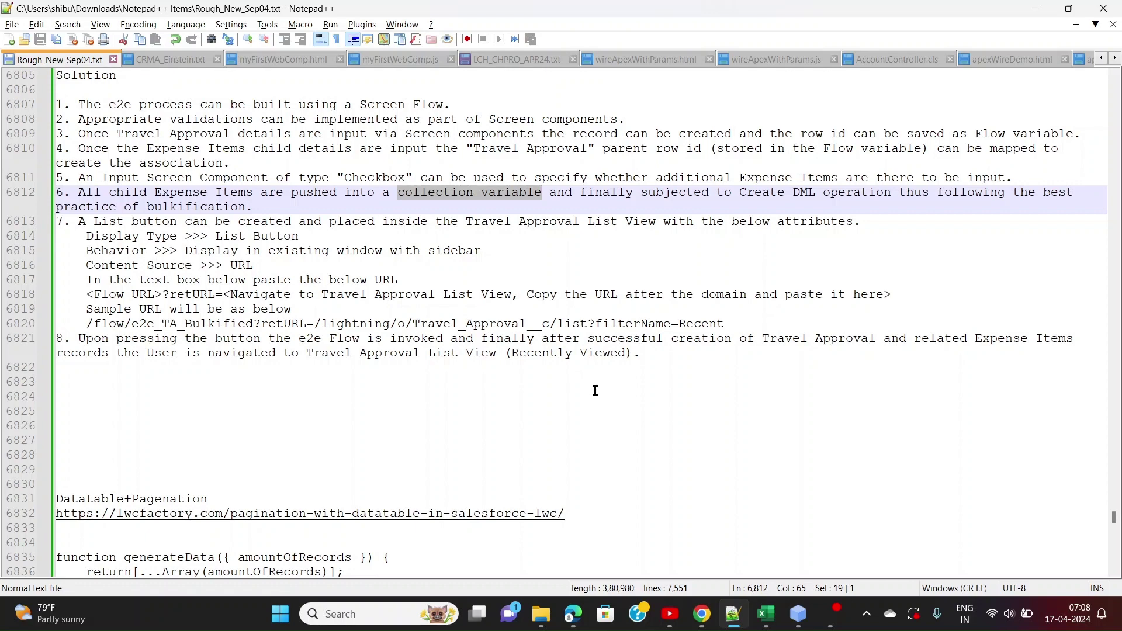
- Switch to Salesforce in Chrome and examine the Travel Approval and Expense Item relationship in Schema Builder
{"action": "key", "text": "alt+Tab"}
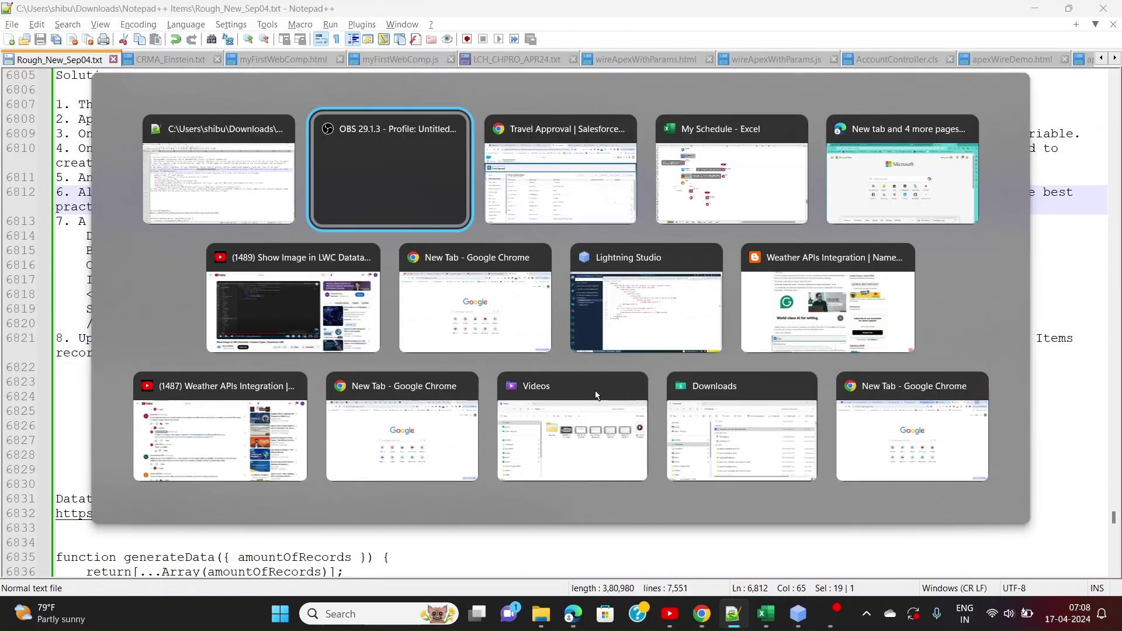
{"action": "key", "text": "alt+Tab"}
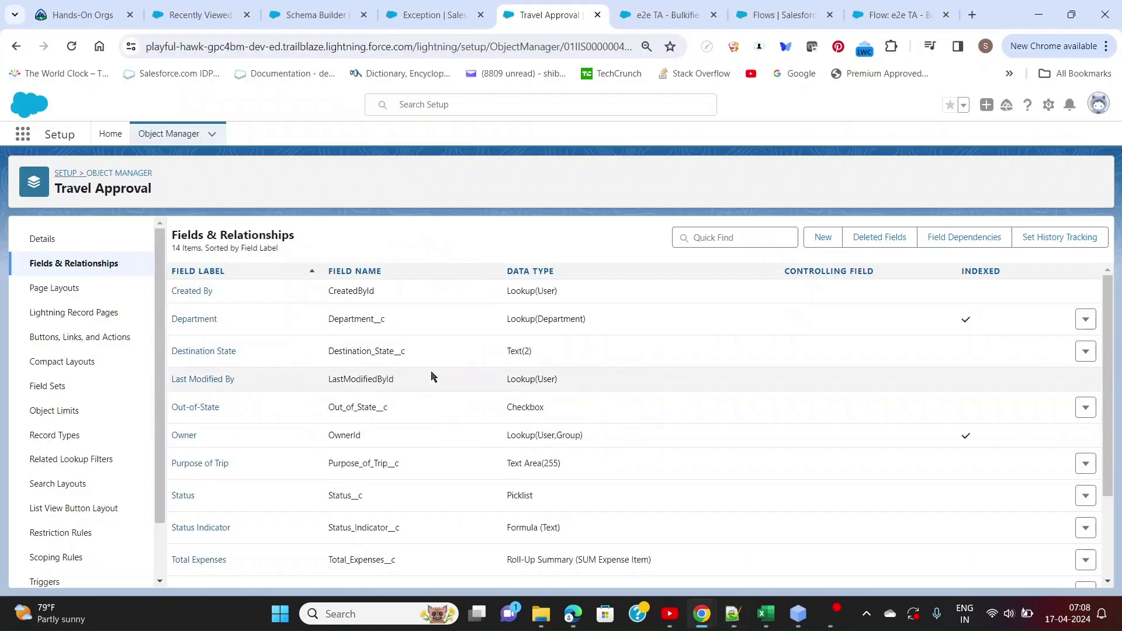
{"action": "left_click", "coordinate": [202, 17]}
{"action": "left_click", "coordinate": [298, 18]}
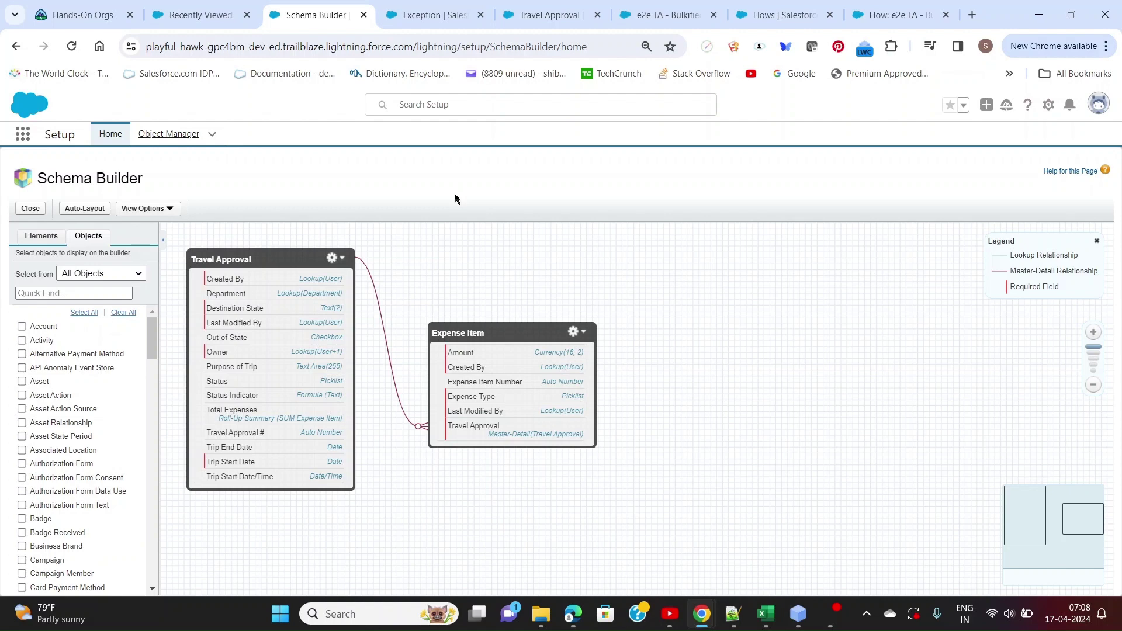
- Examine the Exception object's fields in Object Manager, highlighting the Exception#, Record and User Name labels
{"action": "left_click", "coordinate": [422, 17]}
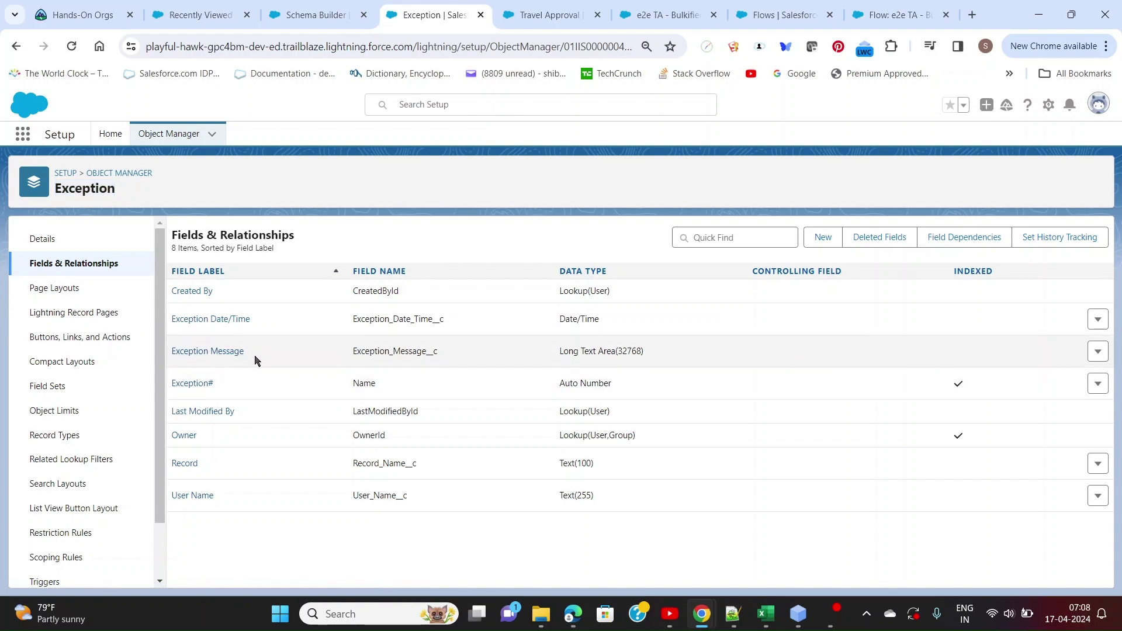
{"action": "triple_click", "coordinate": [199, 379]}
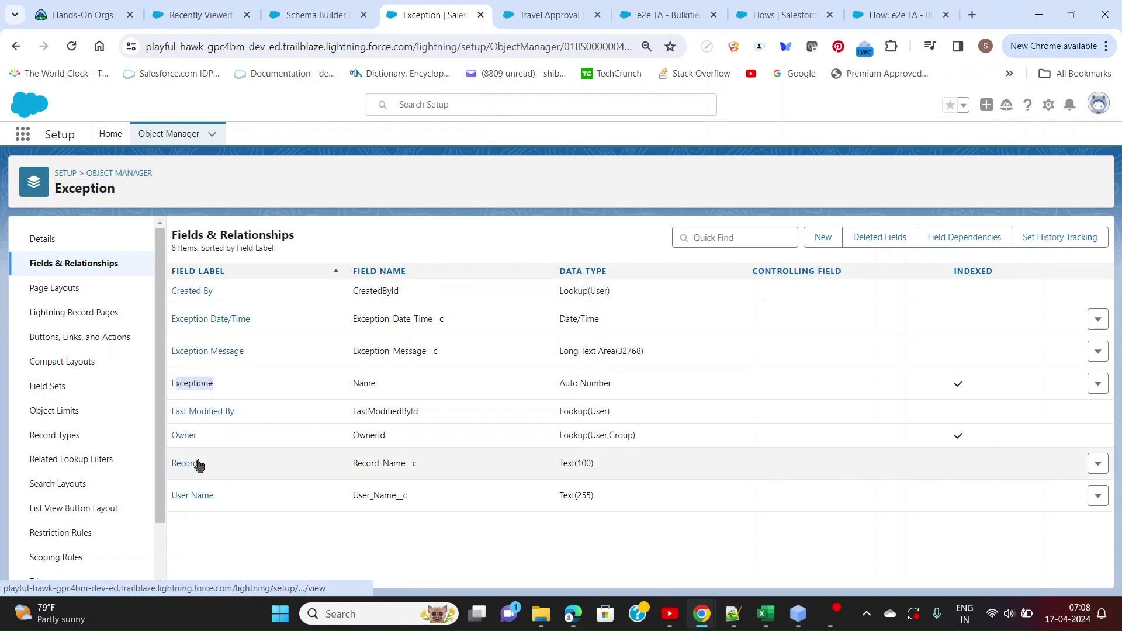
{"action": "left_click_drag", "start_coordinate": [208, 467], "coordinate": [170, 466]}
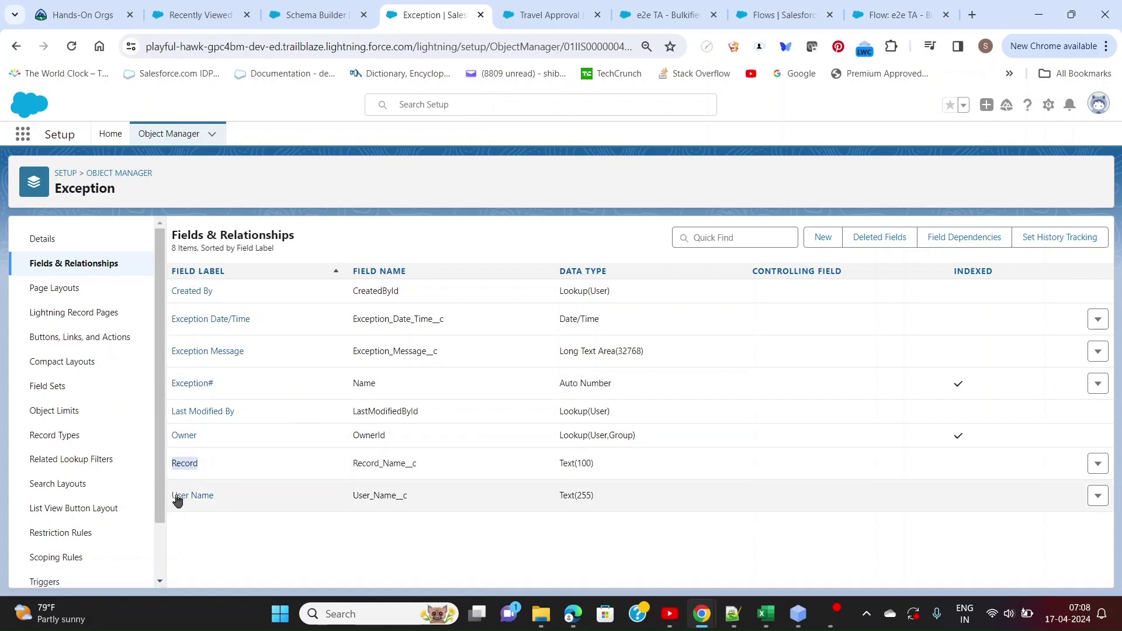
{"action": "left_click_drag", "start_coordinate": [219, 495], "coordinate": [170, 495]}
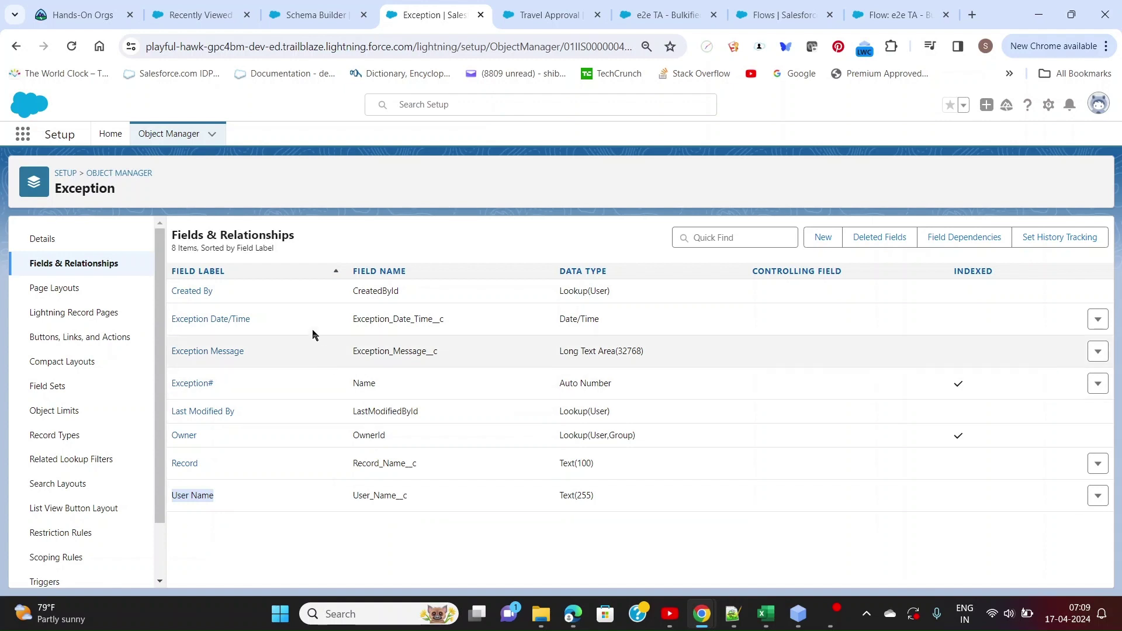
- View the e2e TA - Bulkified flow in Flow Builder and examine its annotated diagram on Sheet1 of the My Schedule workbook in Excel
{"action": "left_click", "coordinate": [576, 22]}
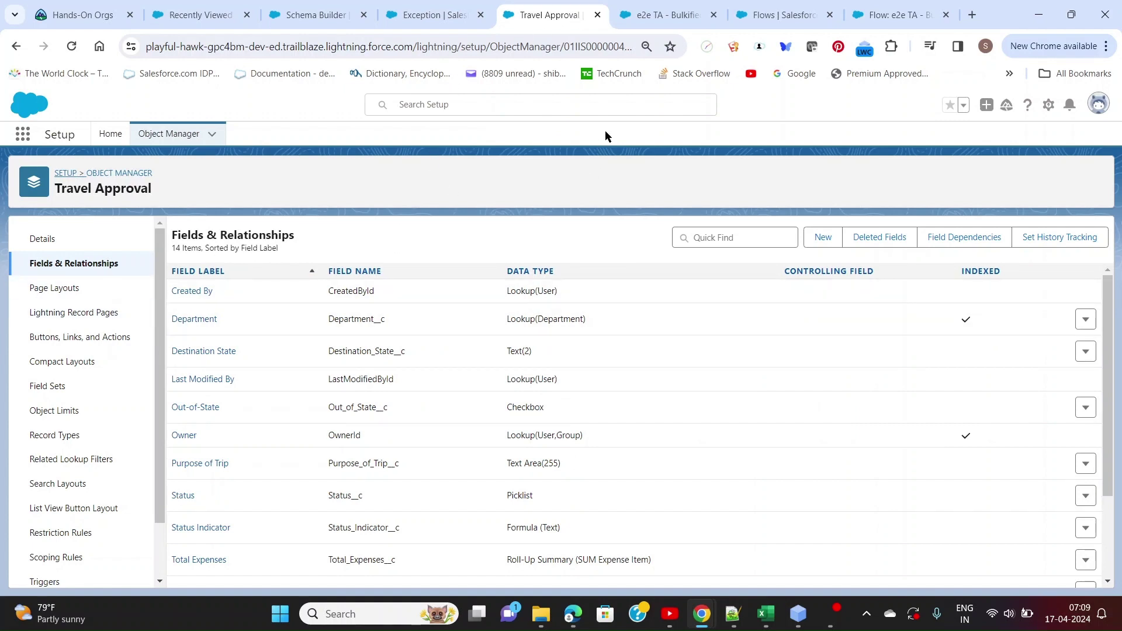
{"action": "left_click", "coordinate": [673, 17]}
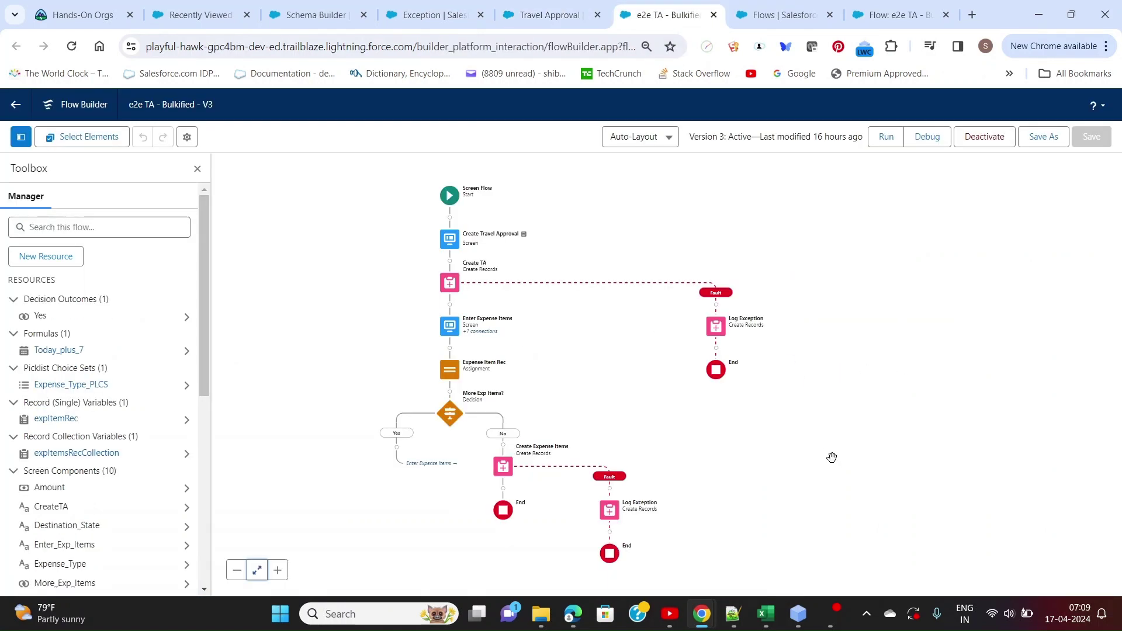
{"action": "mouse_move", "coordinate": [765, 613]}
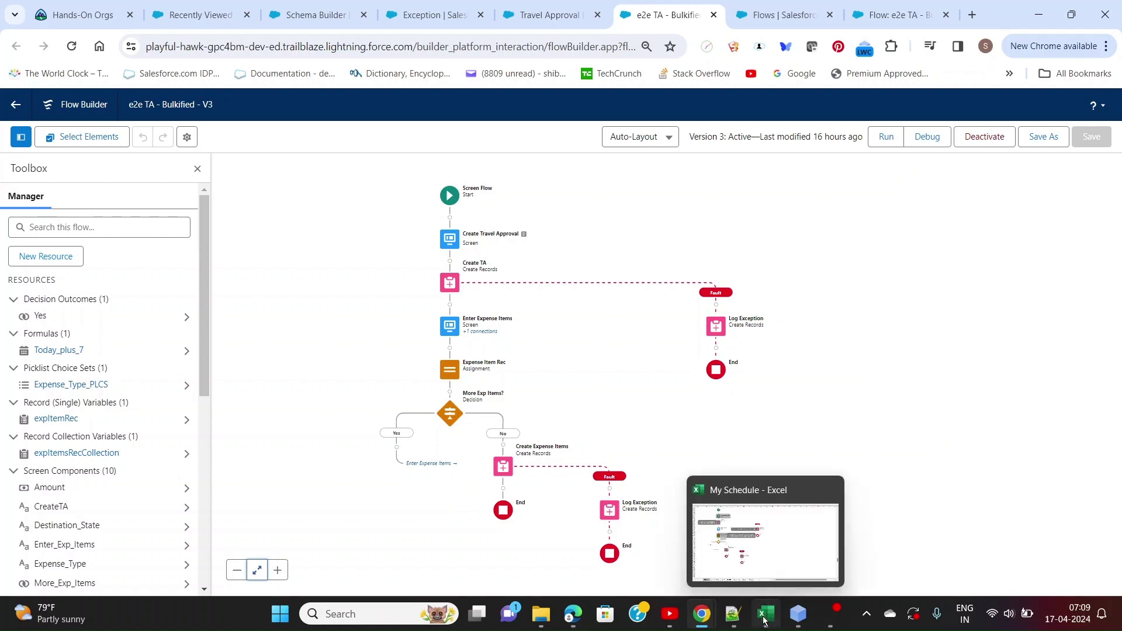
{"action": "left_click", "coordinate": [791, 549]}
{"action": "scroll", "coordinate": [715, 386], "scroll_direction": "up", "scroll_amount": 2}
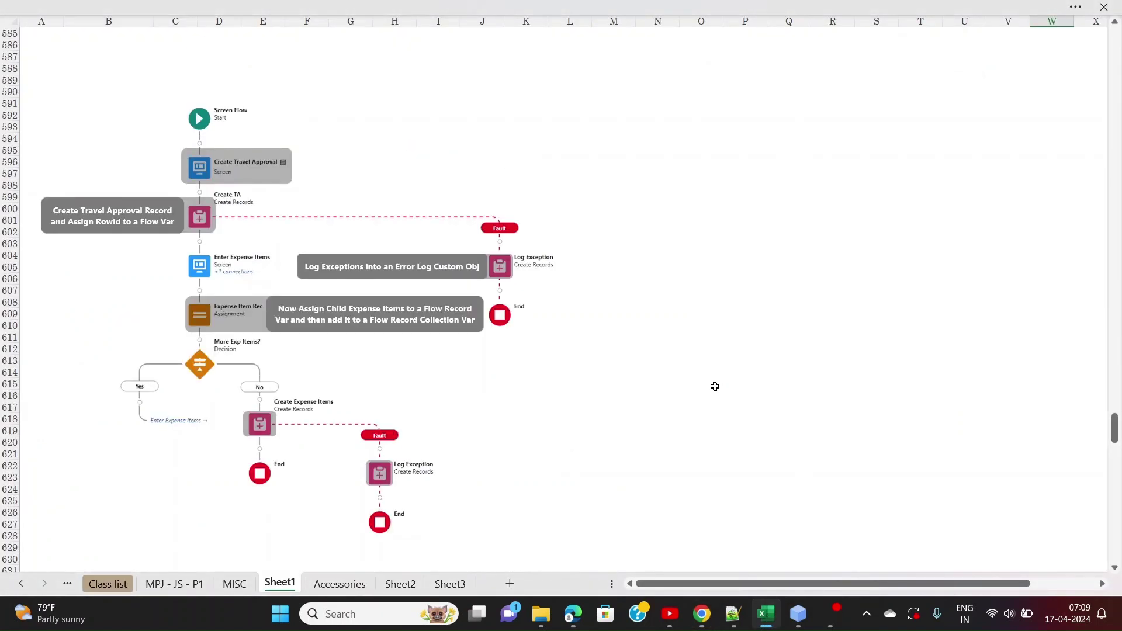
{"action": "scroll", "coordinate": [715, 386], "scroll_direction": "down", "scroll_amount": 1}
{"action": "left_click", "coordinate": [900, 329]}
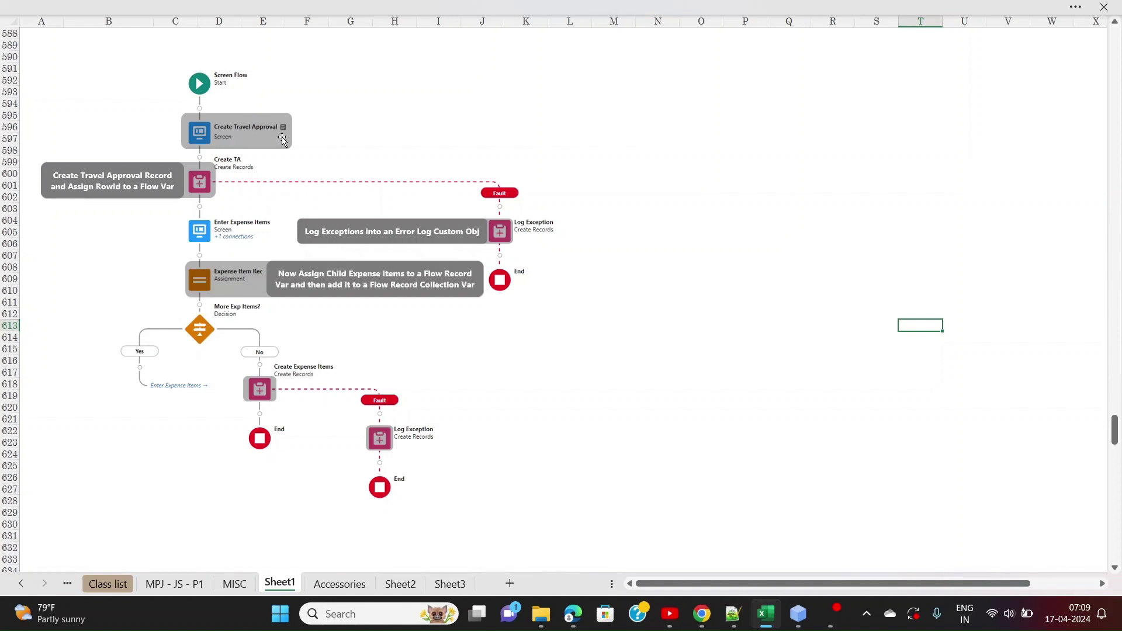
{"action": "key", "text": "alt+Tab"}
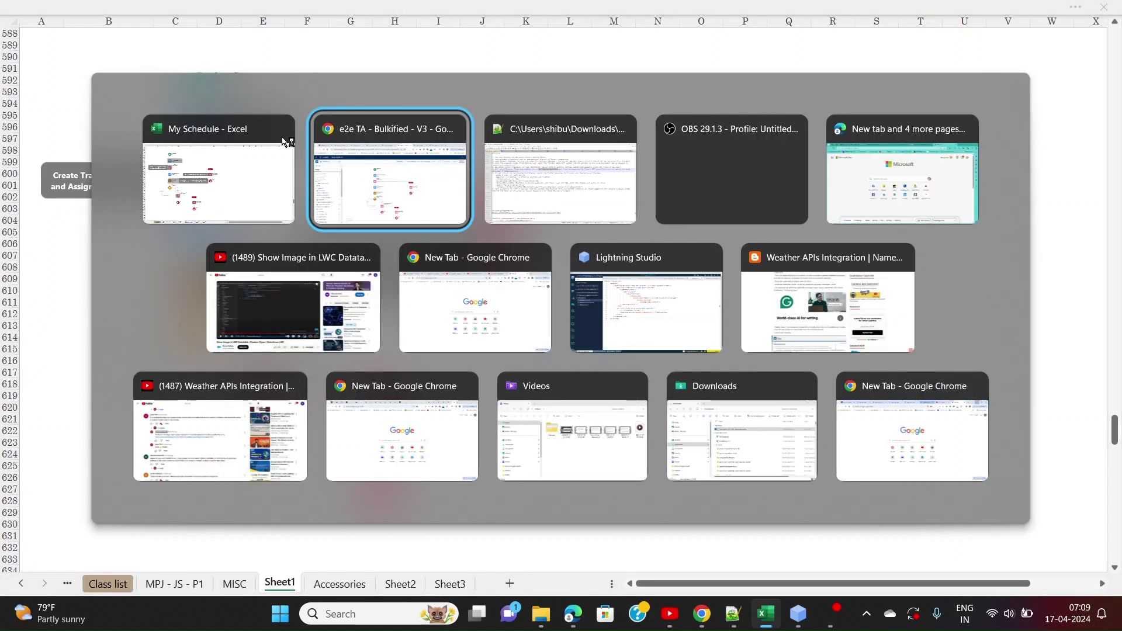
{"action": "key", "text": "alt+Tab"}
{"action": "key", "text": "alt+Tab"}
{"action": "key", "text": "alt+Tab"}
{"action": "key", "text": "alt+Tab"}
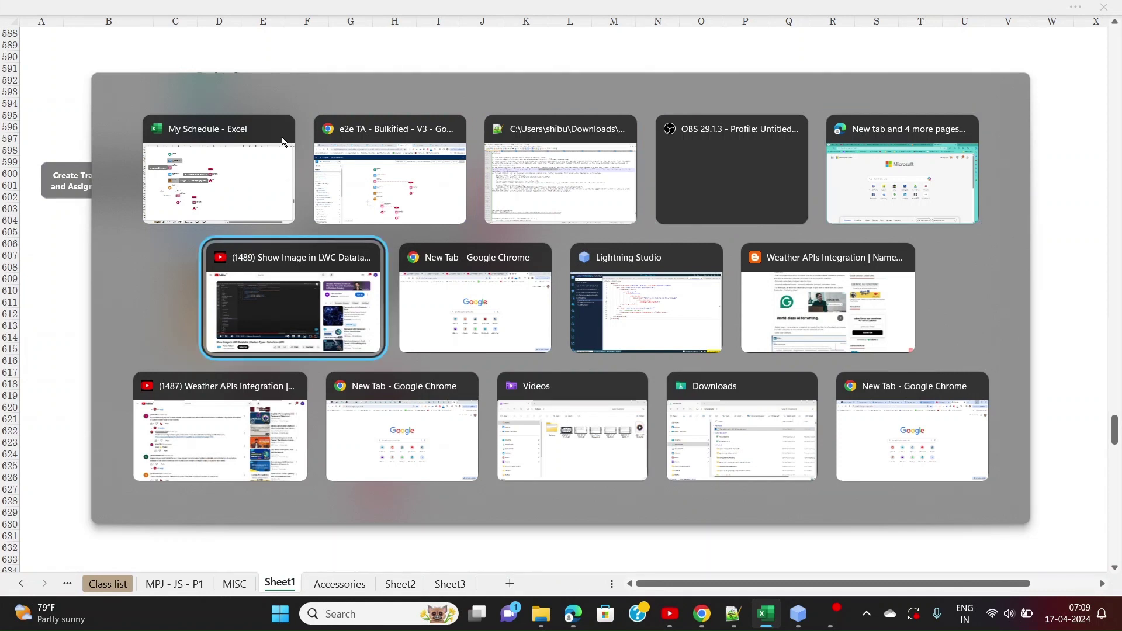
{"action": "key", "text": "alt+Tab"}
{"action": "key", "text": "alt+Tab"}
{"action": "key", "text": "alt+Tab"}
{"action": "key", "text": "alt+Tab"}
{"action": "key", "text": "alt+Tab"}
{"action": "key", "text": "alt+Tab"}
{"action": "key", "text": "alt+Tab"}
{"action": "key", "text": "alt+Tab"}
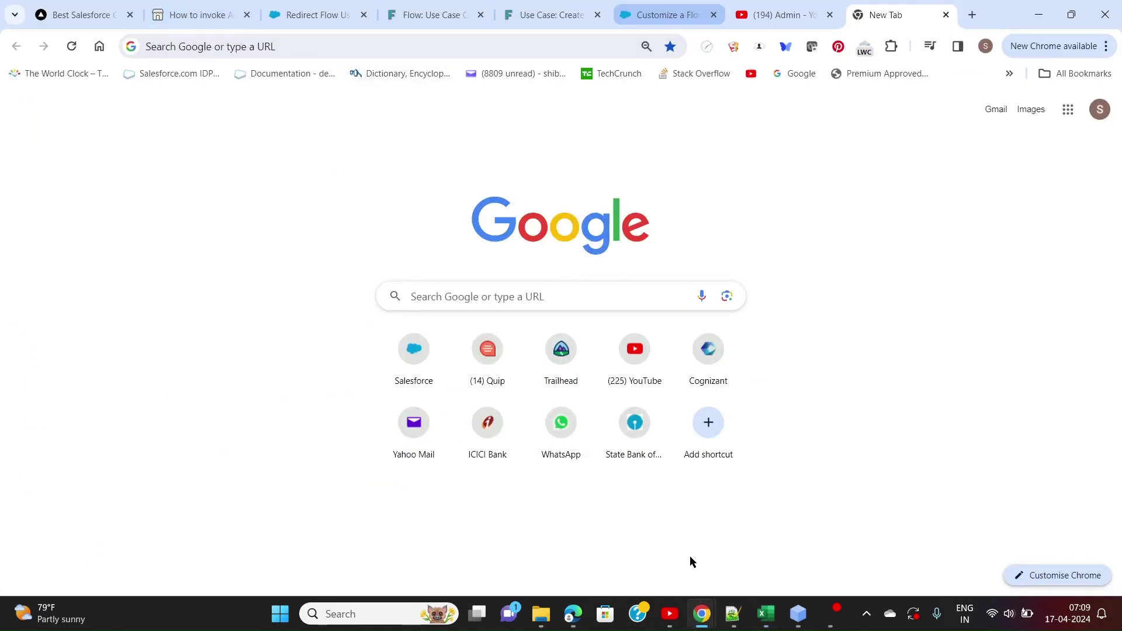
- Switch to Flow Builder in Chrome and review the input components of the Create Travel Approval screen
{"action": "mouse_move", "coordinate": [701, 613]}
{"action": "left_click", "coordinate": [802, 538]}
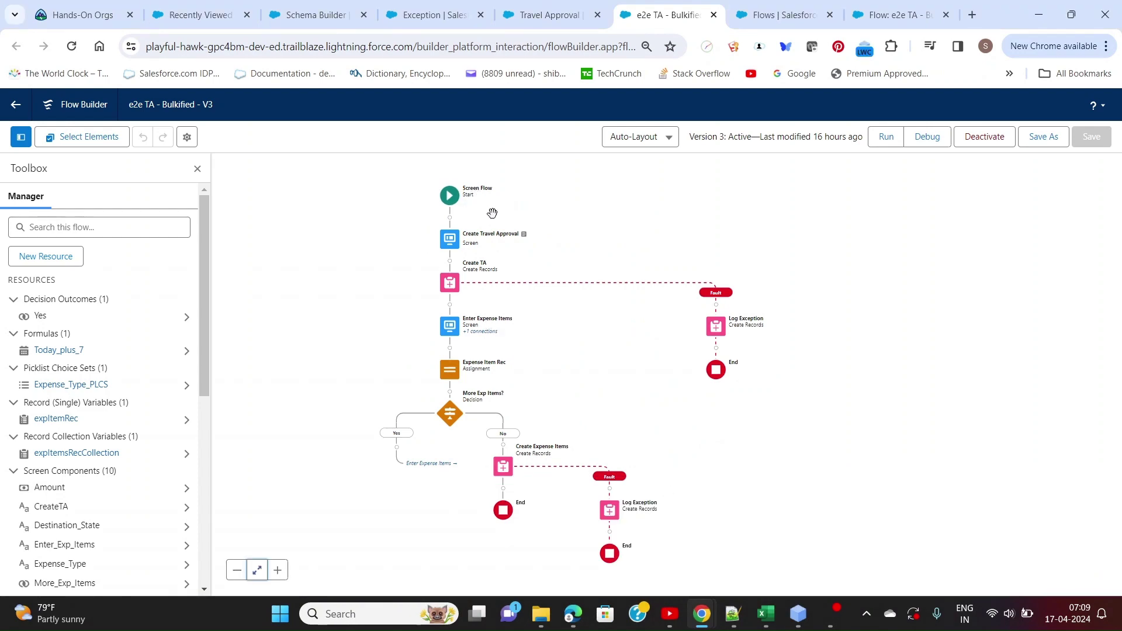
{"action": "double_click", "coordinate": [449, 249]}
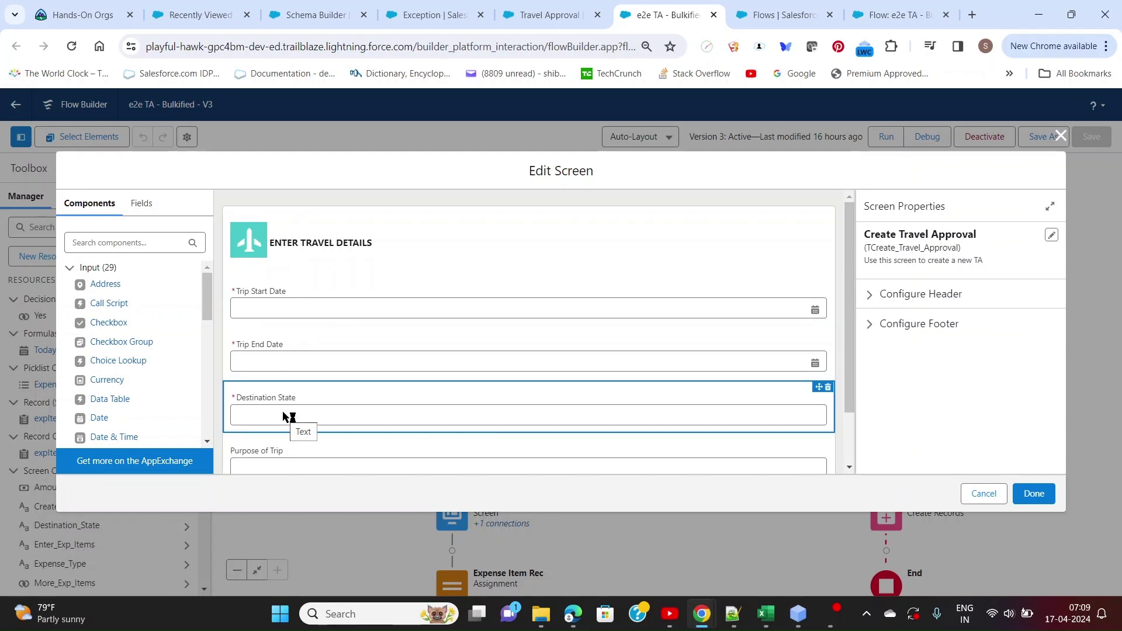
{"action": "scroll", "coordinate": [288, 414], "scroll_direction": "down", "scroll_amount": 2}
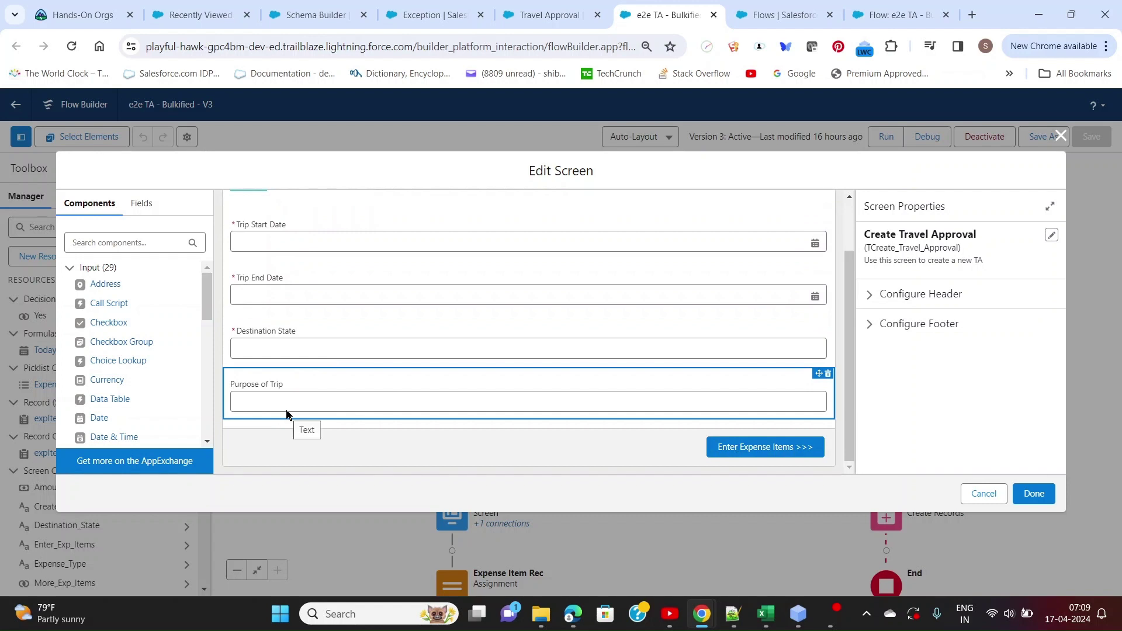
{"action": "scroll", "coordinate": [285, 409], "scroll_direction": "up", "scroll_amount": 2}
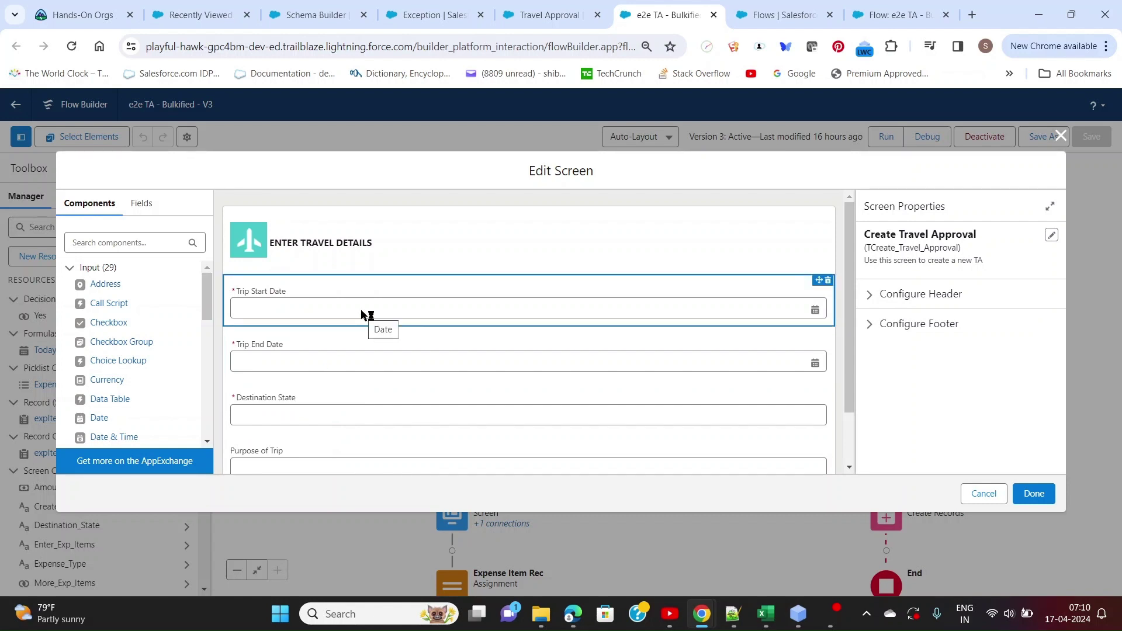
- Examine the Trip Start Date component's default value, validation error message and validation formula
{"action": "left_click", "coordinate": [343, 314]}
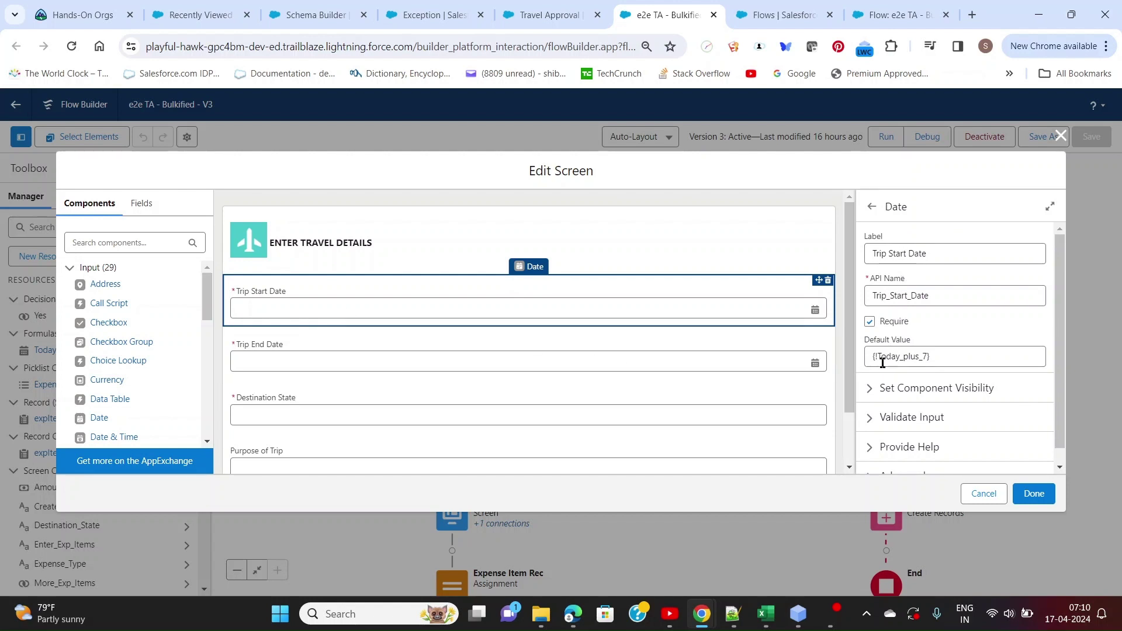
{"action": "scroll", "coordinate": [945, 361], "scroll_direction": "down", "scroll_amount": 1}
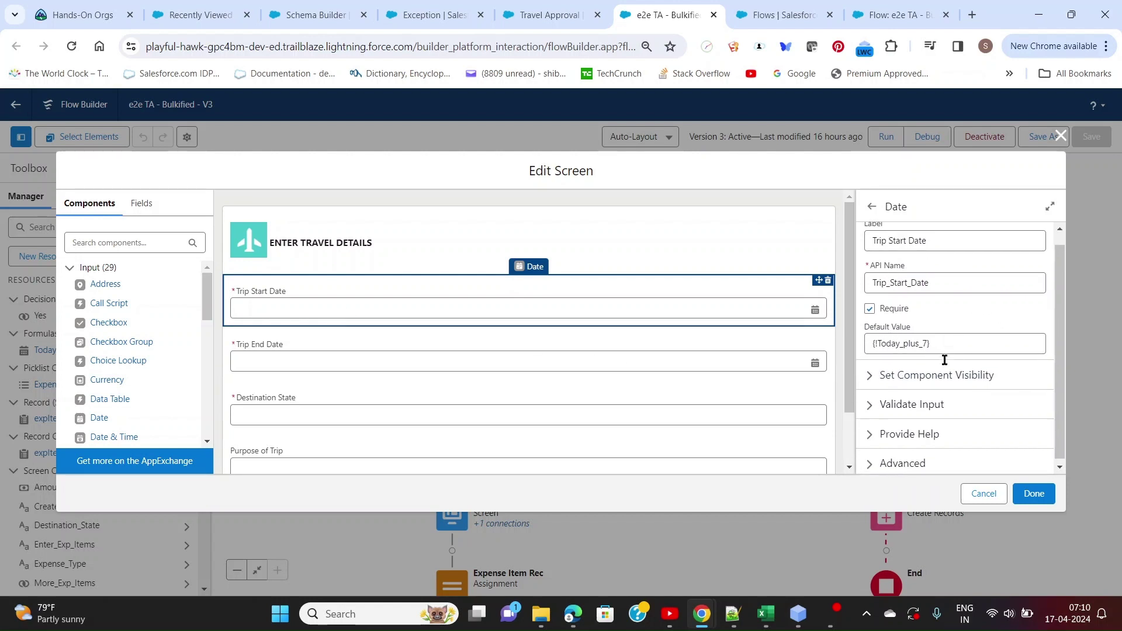
{"action": "left_click", "coordinate": [870, 403]}
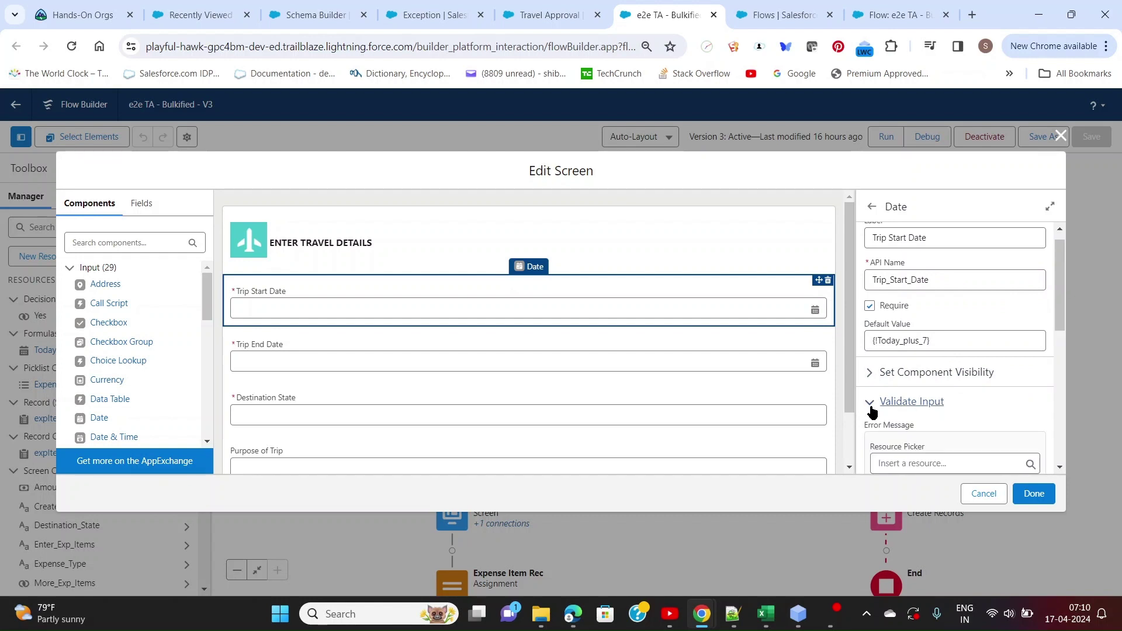
{"action": "scroll", "coordinate": [872, 411], "scroll_direction": "down", "scroll_amount": 5}
{"action": "scroll", "coordinate": [870, 409], "scroll_direction": "up", "scroll_amount": 3}
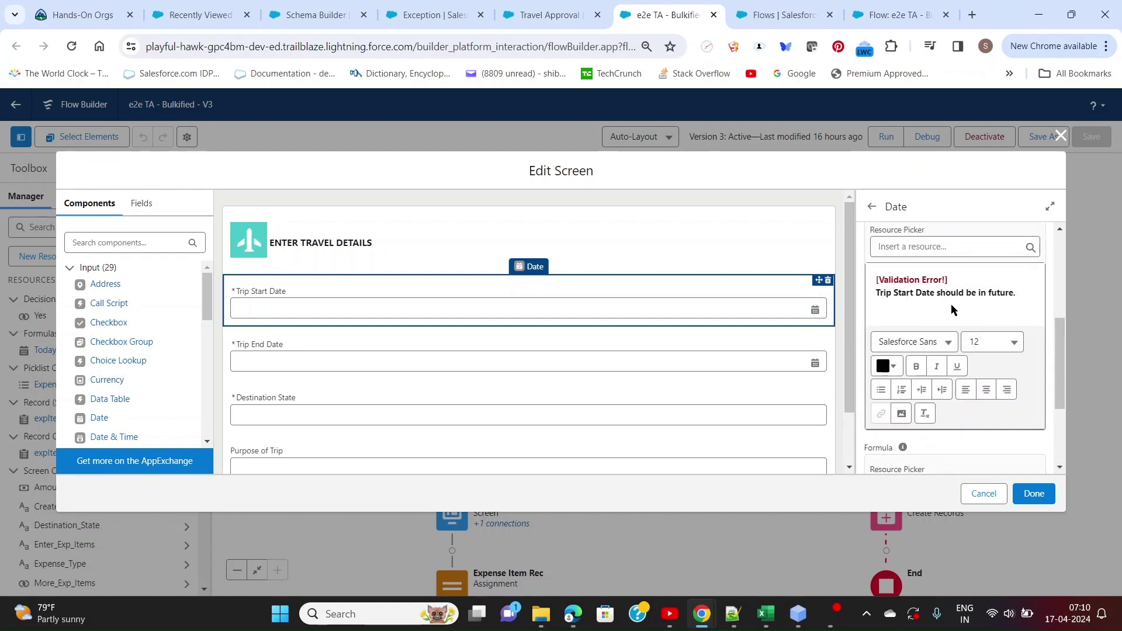
{"action": "scroll", "coordinate": [982, 301], "scroll_direction": "down", "scroll_amount": 3}
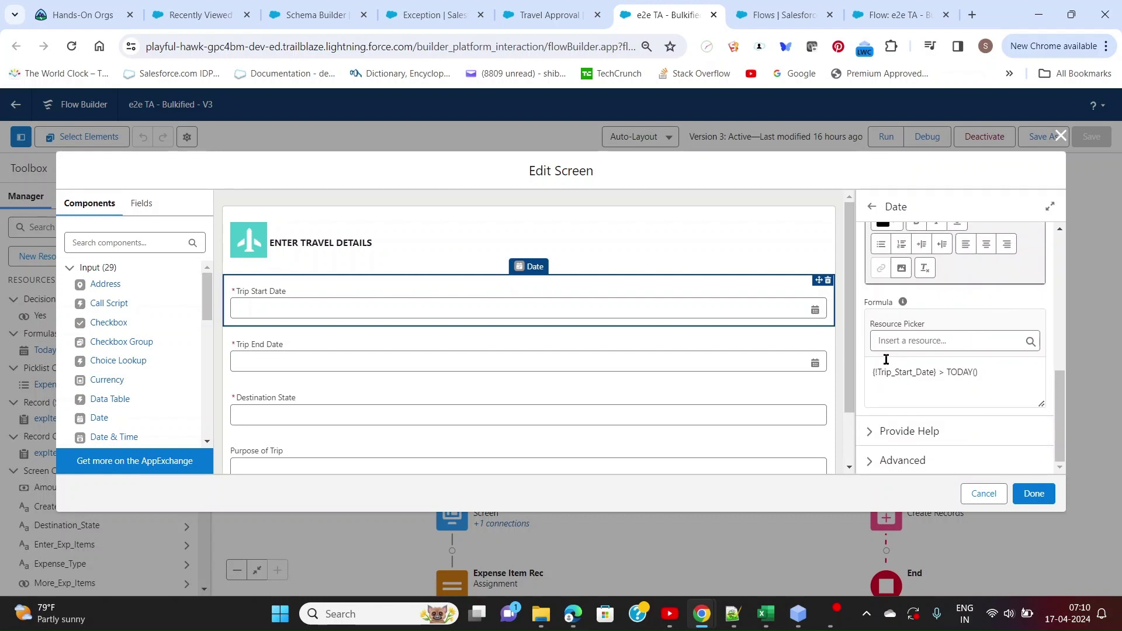
- Browse the resources available for Trip Start Date's validation formula and locate the Trip_Start_Date screen component
{"action": "left_click", "coordinate": [894, 342]}
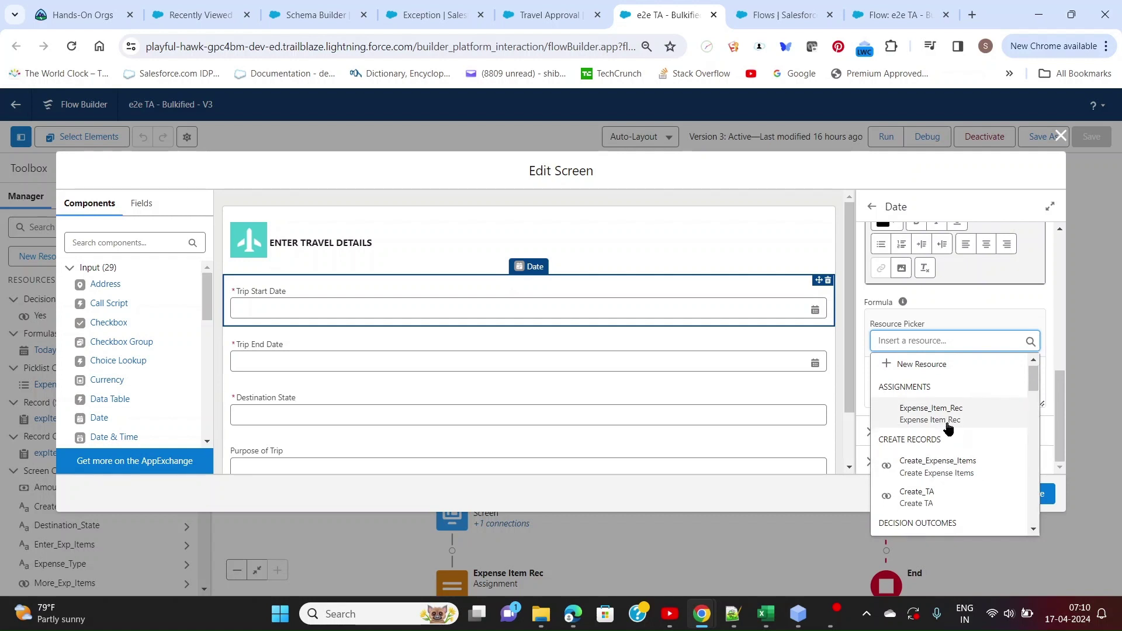
{"action": "scroll", "coordinate": [946, 426], "scroll_direction": "down", "scroll_amount": 3}
{"action": "scroll", "coordinate": [946, 429], "scroll_direction": "down", "scroll_amount": 5}
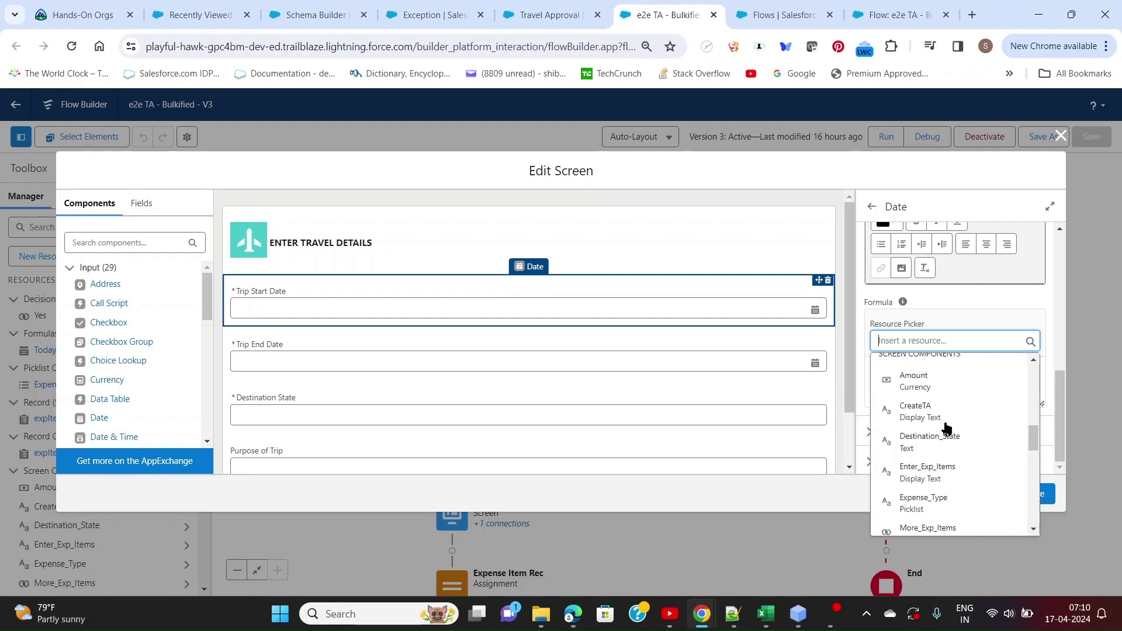
{"action": "scroll", "coordinate": [939, 414], "scroll_direction": "down", "scroll_amount": 5}
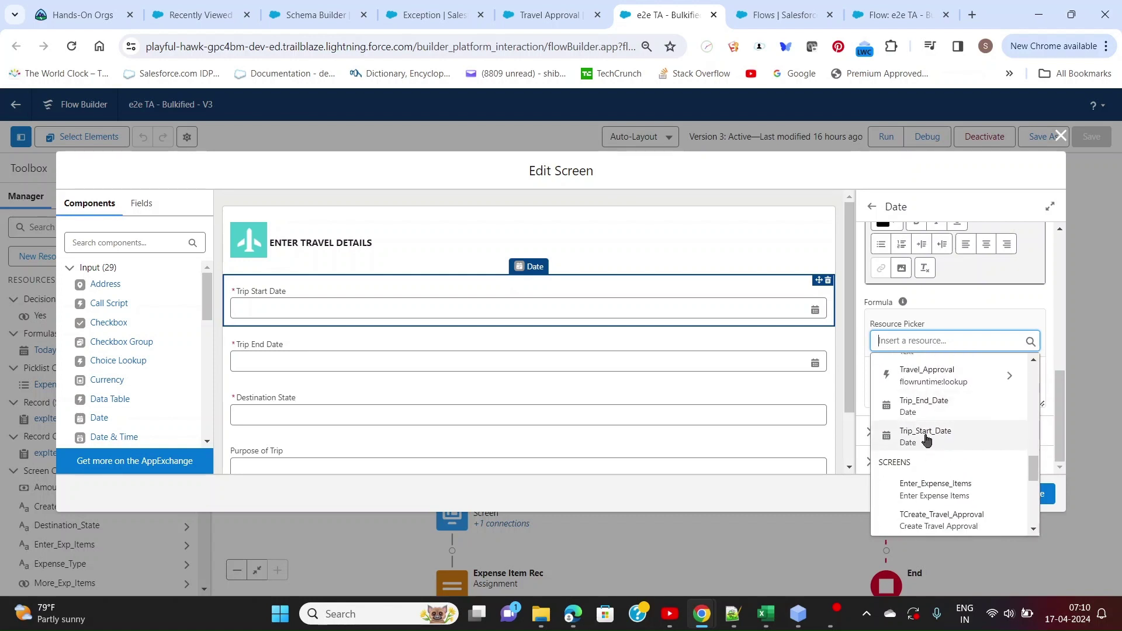
{"action": "left_click", "coordinate": [999, 303]}
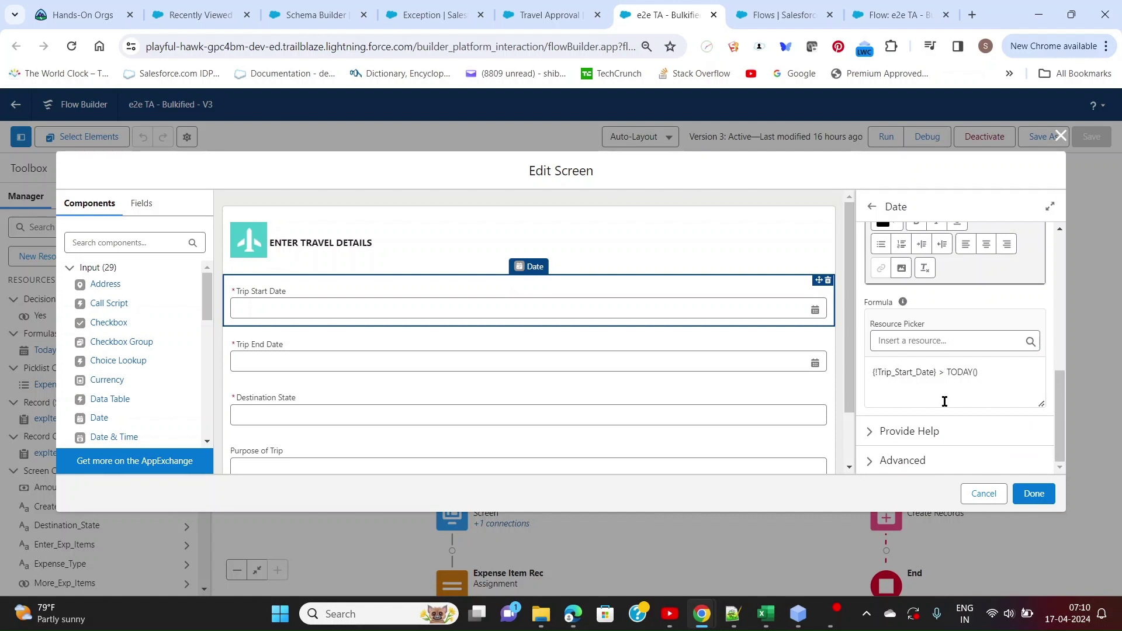
- Switch to Notepad++ and highlight the "should be in future" requirement for Trip Start Date
{"action": "key", "text": "alt+Tab"}
{"action": "key", "text": "alt+Tab"}
{"action": "key", "text": "alt+Tab"}
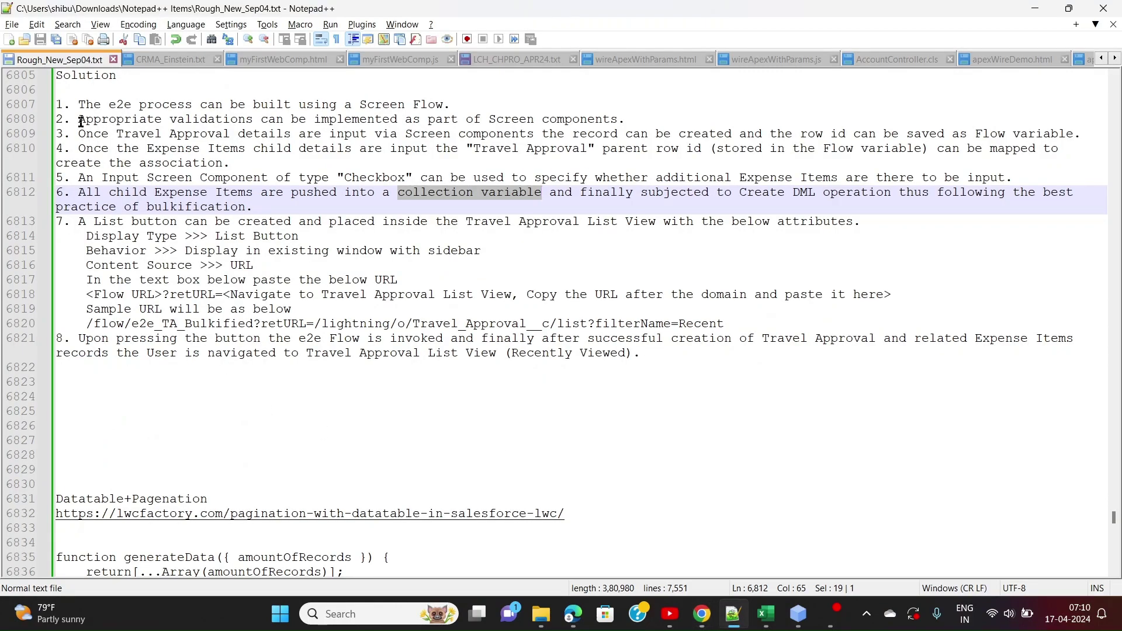
{"action": "scroll", "coordinate": [157, 243], "scroll_direction": "up", "scroll_amount": 7}
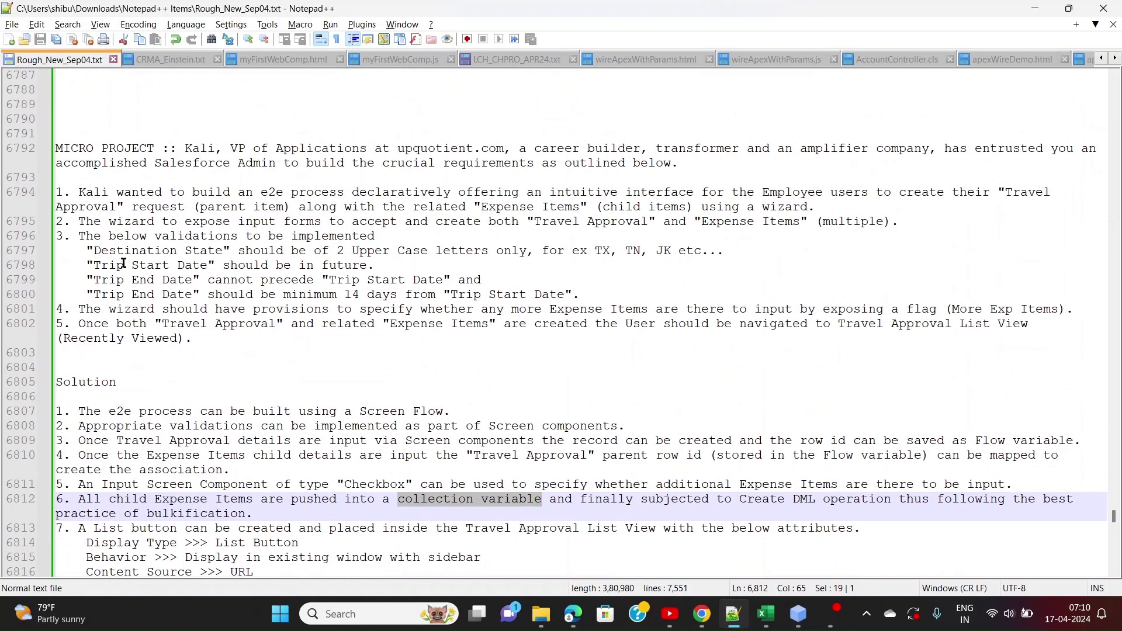
{"action": "left_click", "coordinate": [223, 266]}
{"action": "left_click", "coordinate": [374, 266], "text": "shift"}
- Return to Flow Builder in Chrome and examine the Trip End Date component's validation error message and formula
{"action": "key", "text": "alt+Tab"}
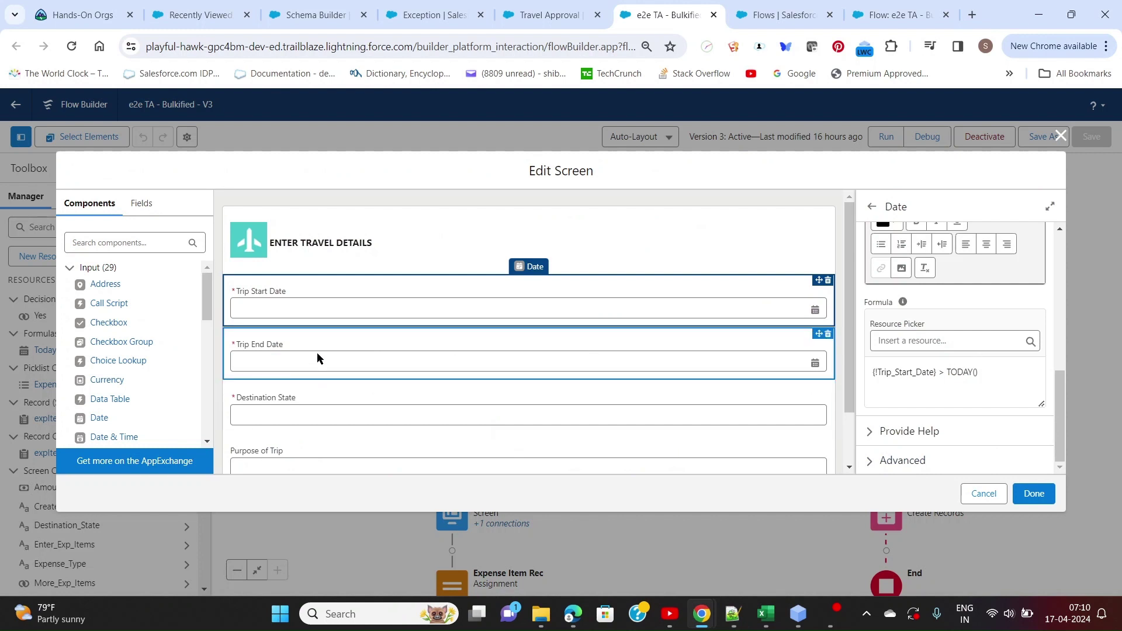
{"action": "left_click", "coordinate": [320, 359]}
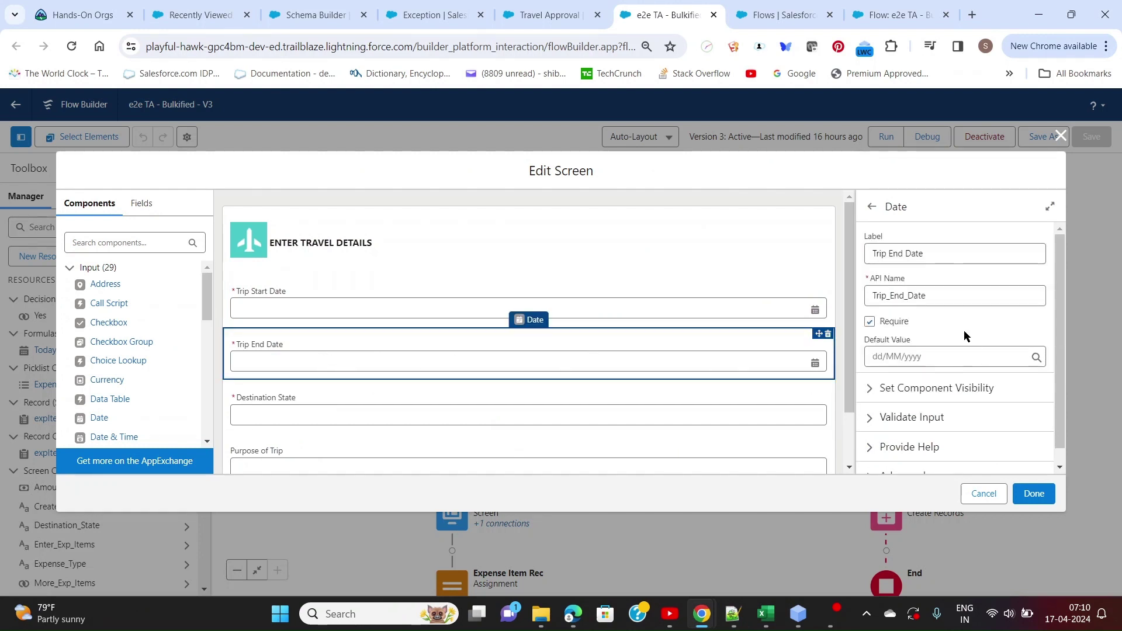
{"action": "scroll", "coordinate": [957, 324], "scroll_direction": "down", "scroll_amount": 1}
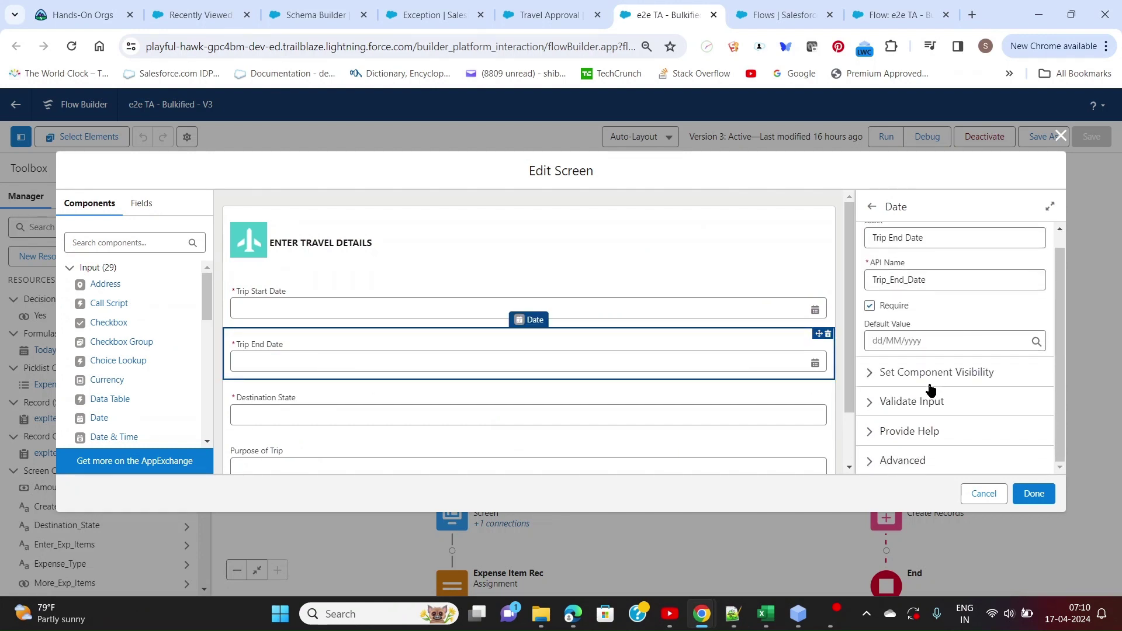
{"action": "left_click", "coordinate": [870, 403]}
{"action": "scroll", "coordinate": [871, 408], "scroll_direction": "down", "scroll_amount": 1}
{"action": "scroll", "coordinate": [870, 407], "scroll_direction": "down", "scroll_amount": 3}
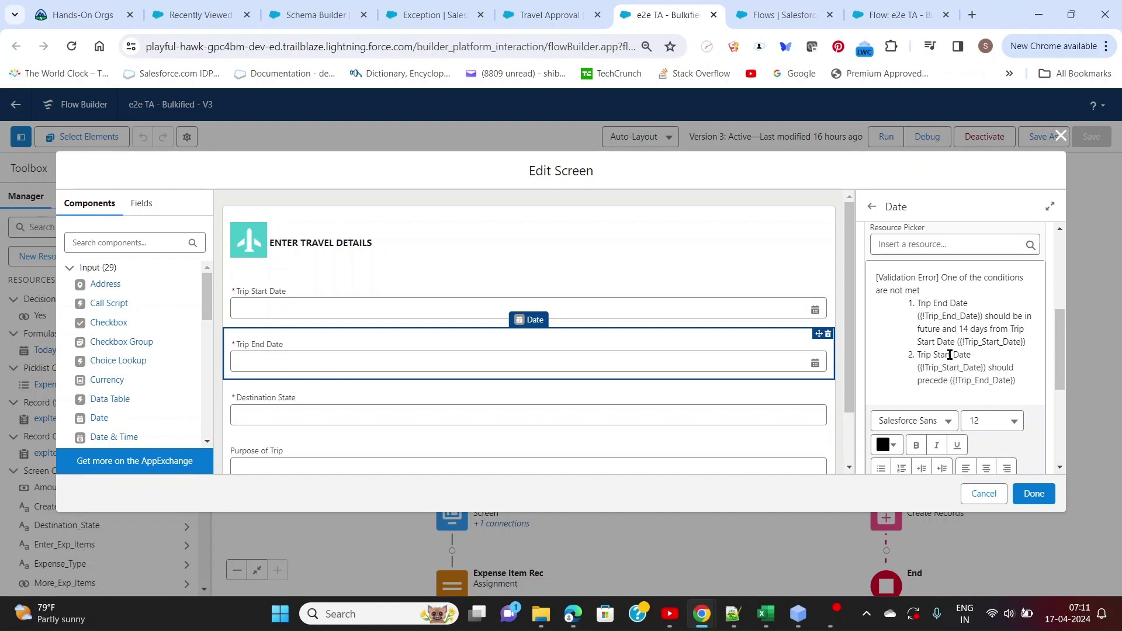
{"action": "scroll", "coordinate": [949, 355], "scroll_direction": "down", "scroll_amount": 4}
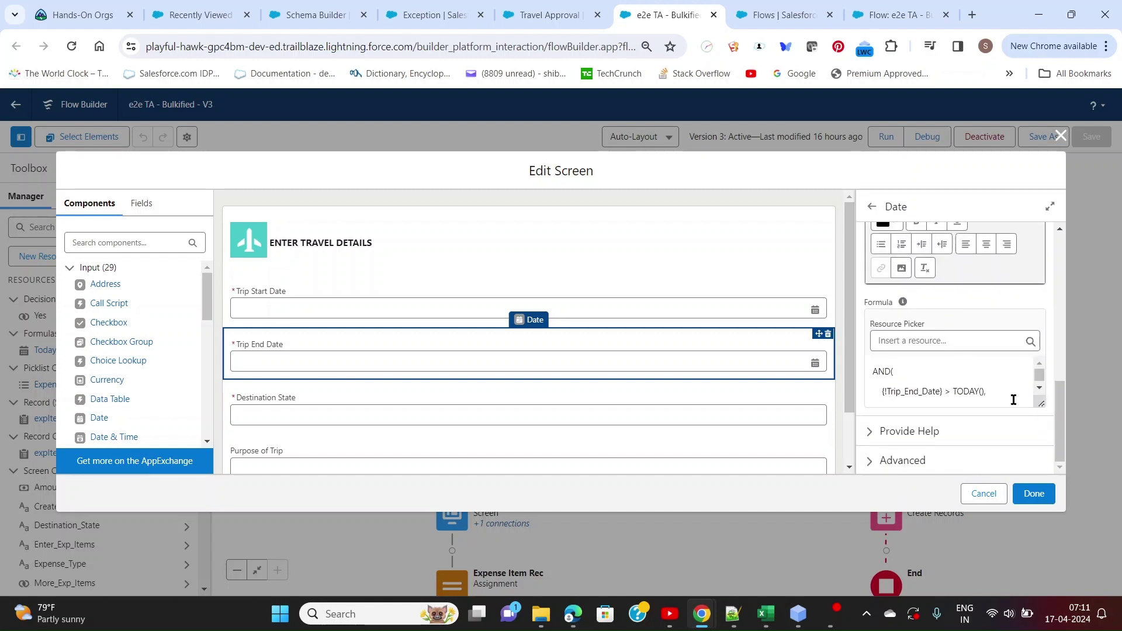
- Copy Trip End Date's entire AND validation formula into the Notepad++ notes at line 6824, below solution point 8
{"action": "left_click_drag", "start_coordinate": [1041, 403], "coordinate": [1041, 457]}
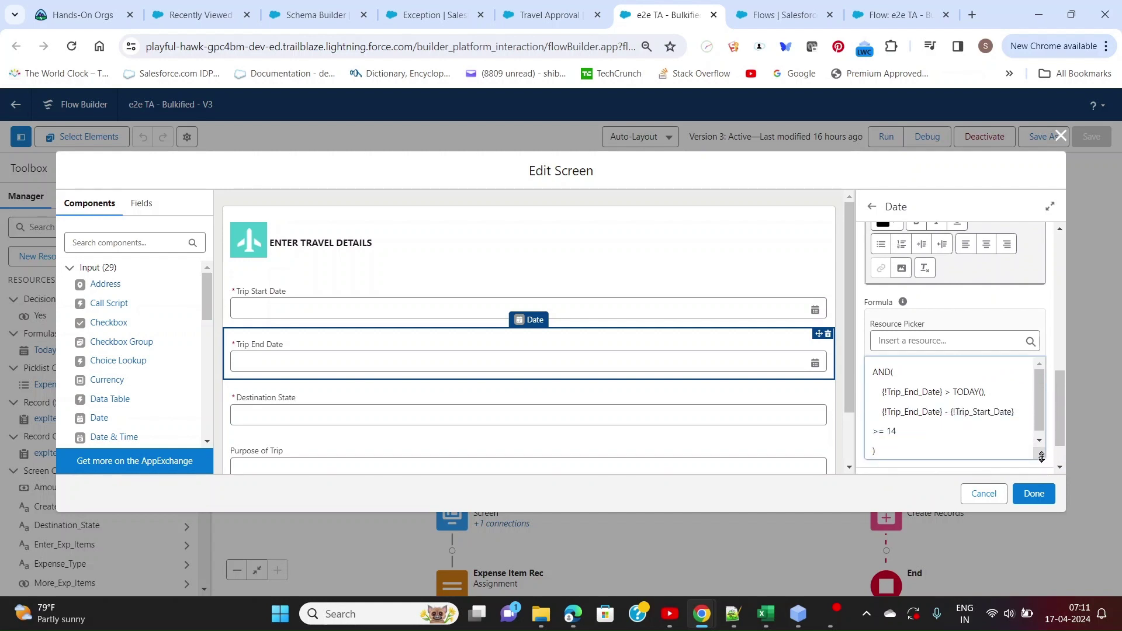
{"action": "left_click_drag", "start_coordinate": [876, 374], "coordinate": [888, 450]}
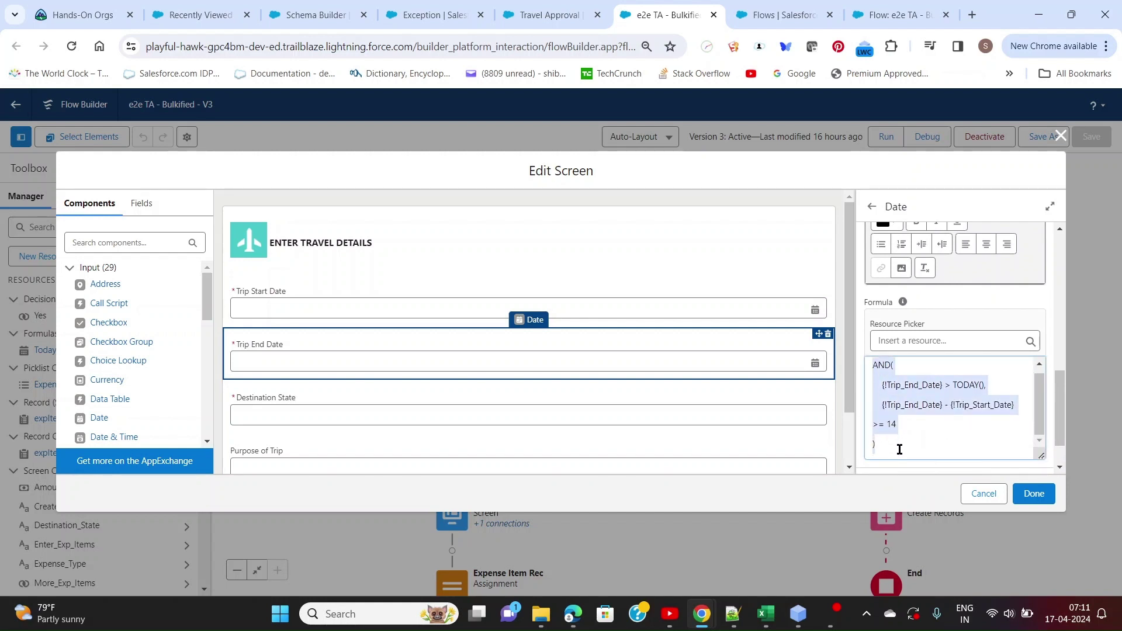
{"action": "left_click", "coordinate": [733, 613]}
{"action": "scroll", "coordinate": [349, 401], "scroll_direction": "down", "scroll_amount": 8}
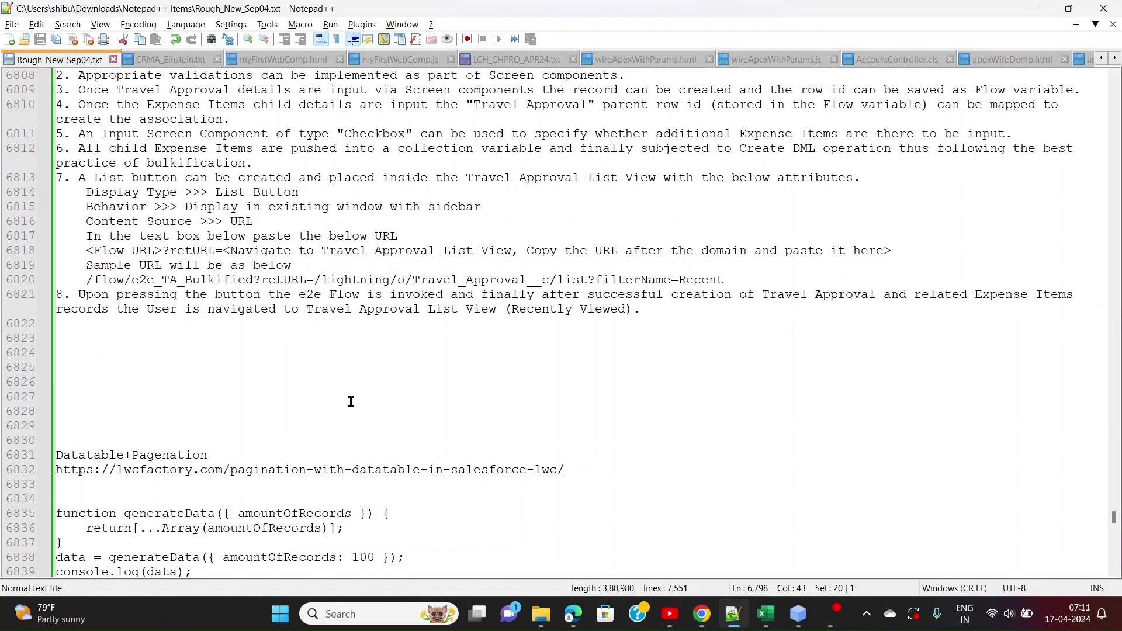
{"action": "scroll", "coordinate": [350, 400], "scroll_direction": "up", "scroll_amount": 3}
{"action": "left_click", "coordinate": [229, 483]}
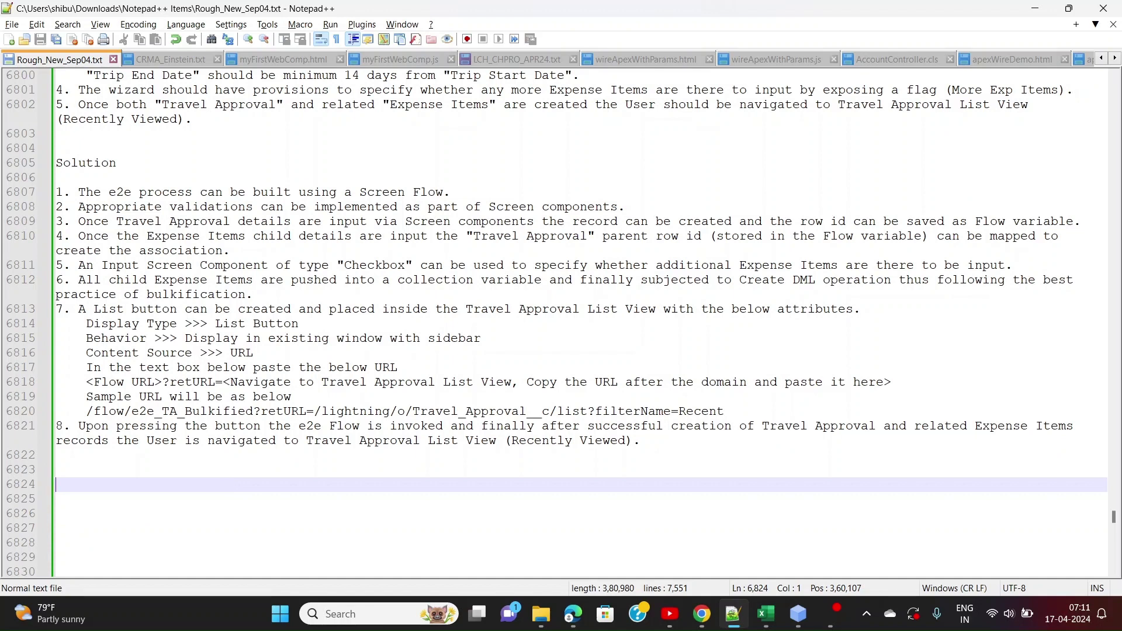
{"action": "key", "text": "alt+Tab"}
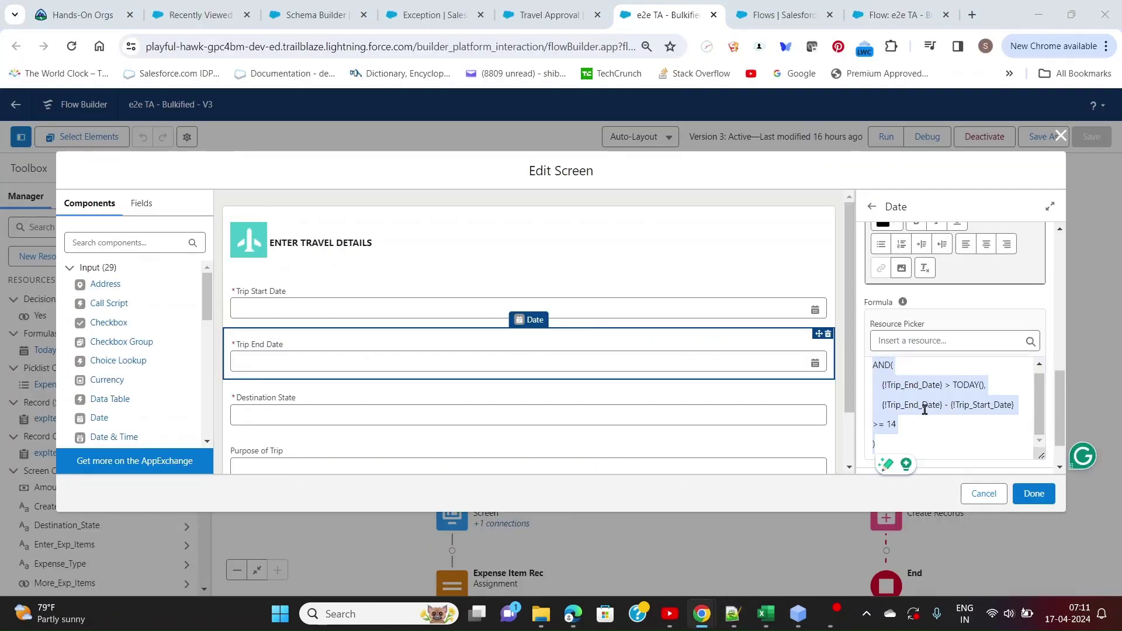
{"action": "key", "text": "ctrl+c"}
{"action": "key", "text": "alt+Tab"}
{"action": "key", "text": "ctrl+v"}
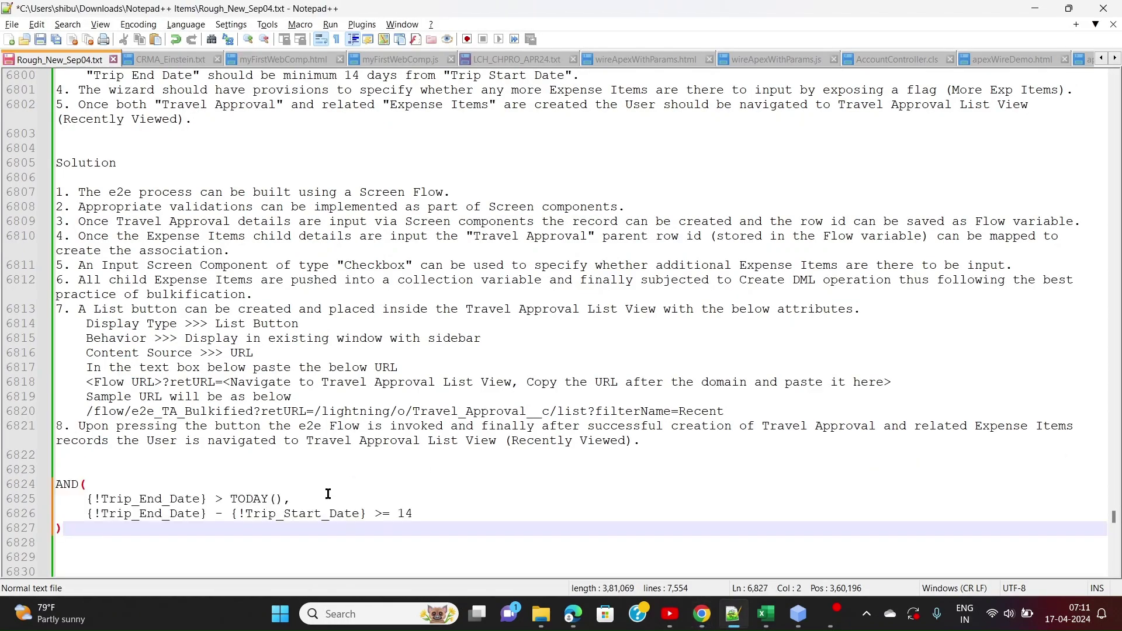
{"action": "scroll", "coordinate": [347, 503], "scroll_direction": "down", "scroll_amount": 1}
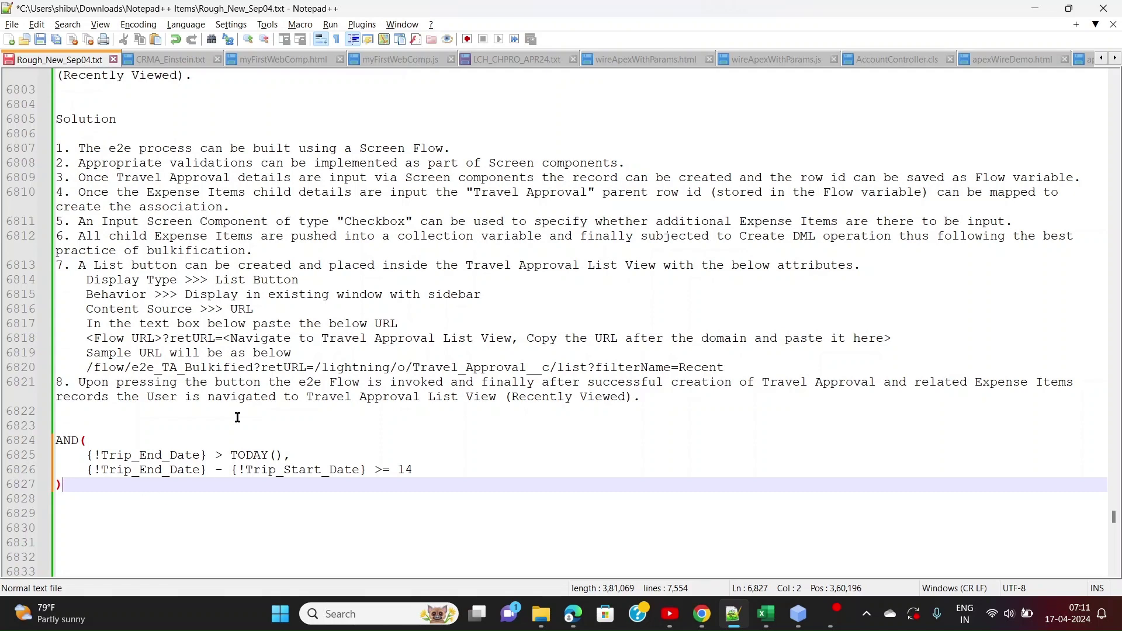
- Highlight the two "Trip End Date" requirements in the notes and compare them with the pasted AND formula
{"action": "scroll", "coordinate": [484, 293], "scroll_direction": "up", "scroll_amount": 4}
{"action": "left_click_drag", "start_coordinate": [581, 208], "coordinate": [64, 191]}
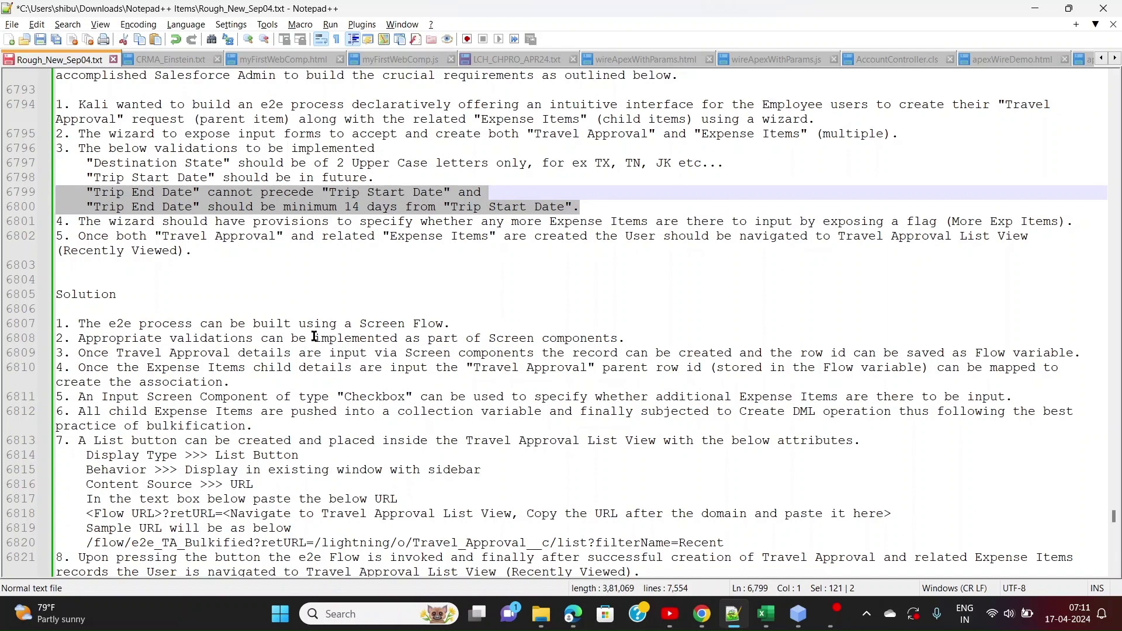
{"action": "scroll", "coordinate": [316, 336], "scroll_direction": "down", "scroll_amount": 4}
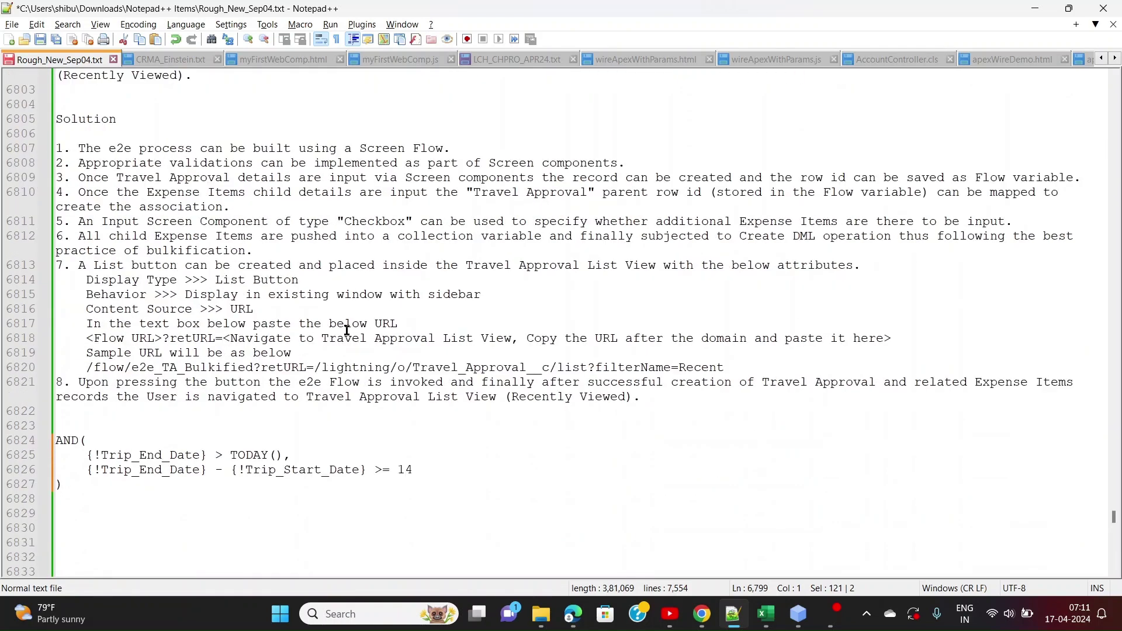
{"action": "scroll", "coordinate": [345, 331], "scroll_direction": "up", "scroll_amount": 3}
- Return to Flow Builder in Chrome, cancel the screen editing, and examine the Create TA element's field mappings and manually assigned ID variable
{"action": "key", "text": "alt+Tab"}
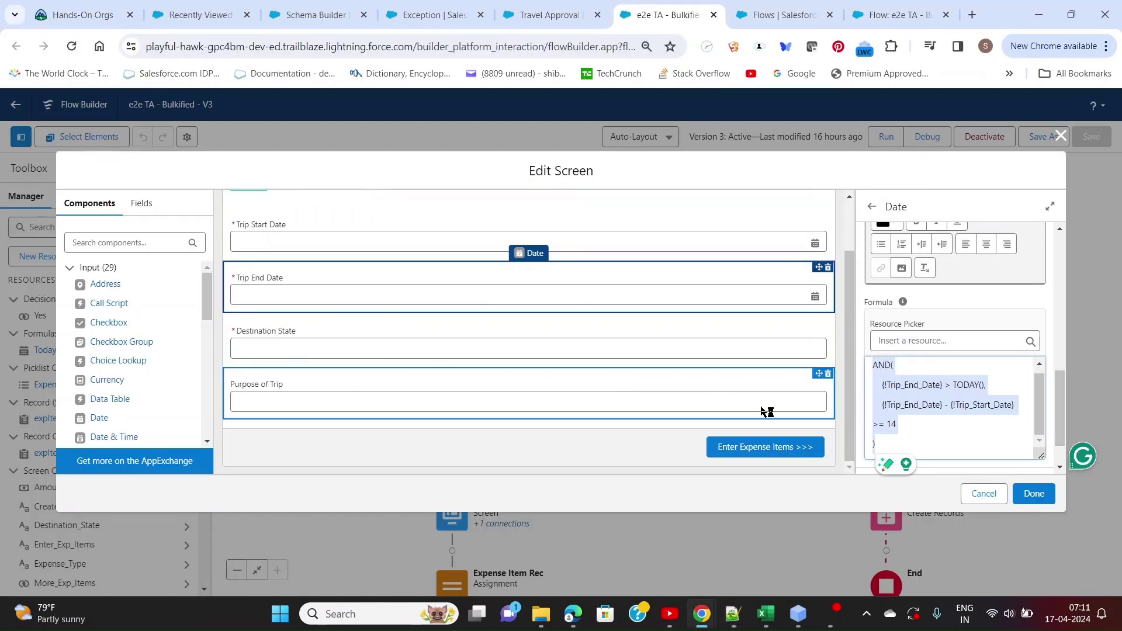
{"action": "left_click", "coordinate": [986, 494]}
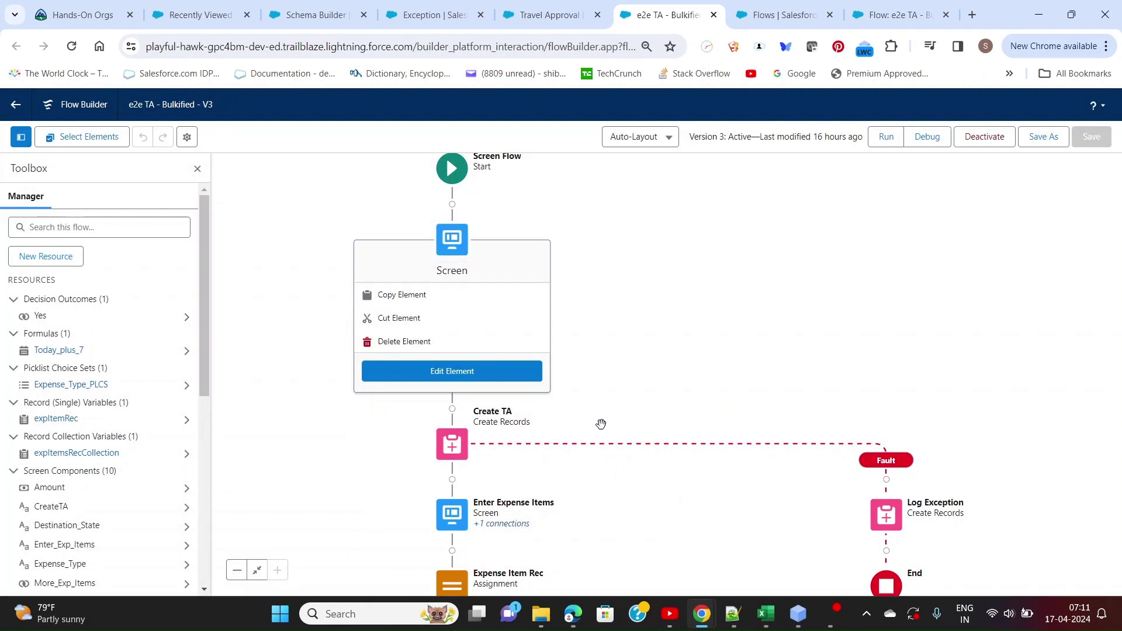
{"action": "double_click", "coordinate": [457, 448]}
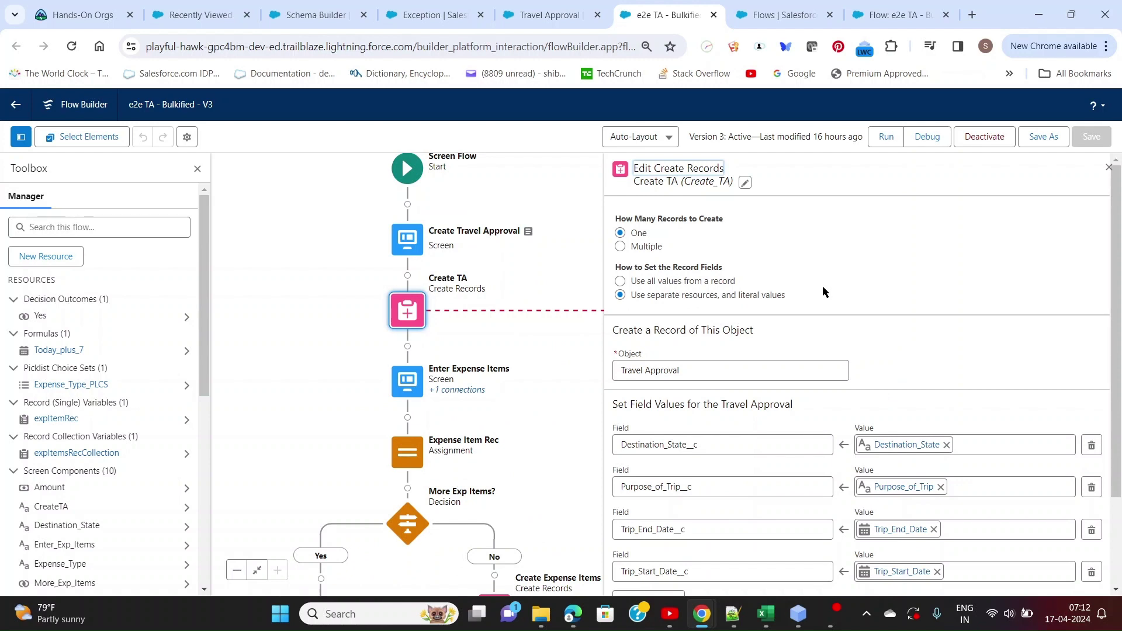
{"action": "scroll", "coordinate": [823, 291], "scroll_direction": "down", "scroll_amount": 3}
{"action": "scroll", "coordinate": [823, 291], "scroll_direction": "up", "scroll_amount": 3}
{"action": "scroll", "coordinate": [828, 298], "scroll_direction": "down", "scroll_amount": 2}
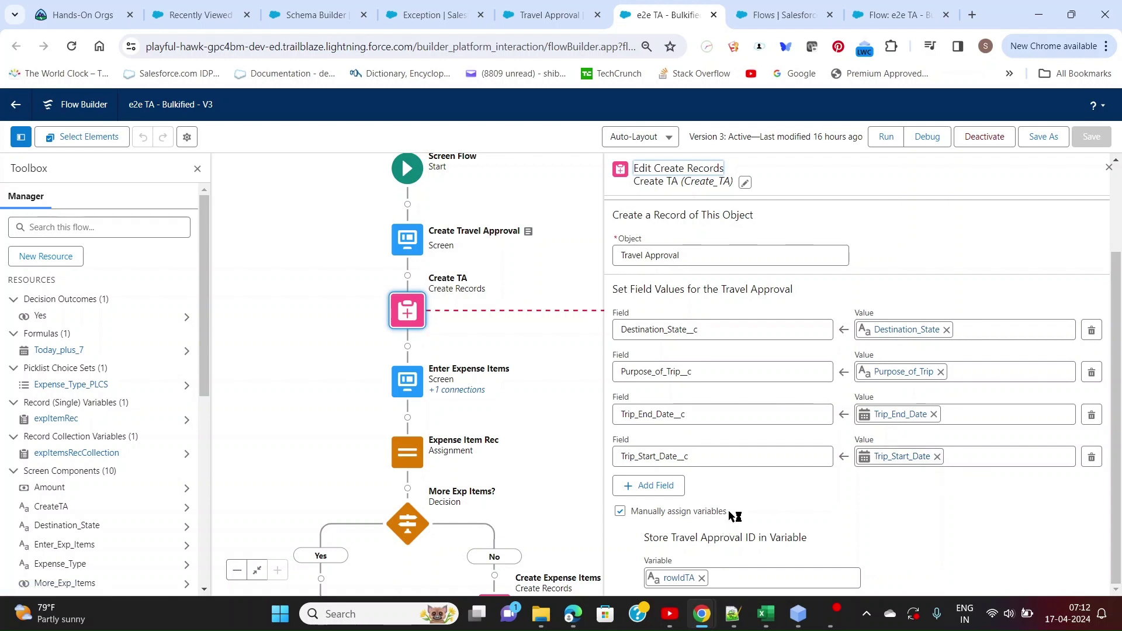
{"action": "left_click_drag", "start_coordinate": [731, 513], "coordinate": [631, 516]}
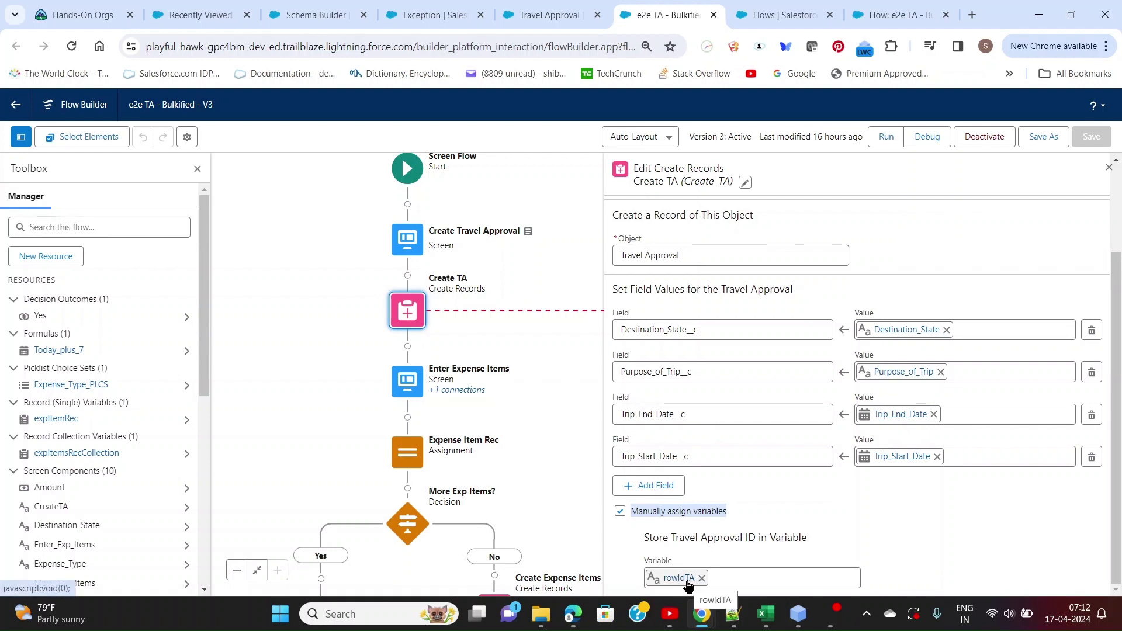
- Locate the rowIdTA variable among the flow's resources, inspect its definition and close it without changes
{"action": "scroll", "coordinate": [98, 353], "scroll_direction": "down", "scroll_amount": 1}
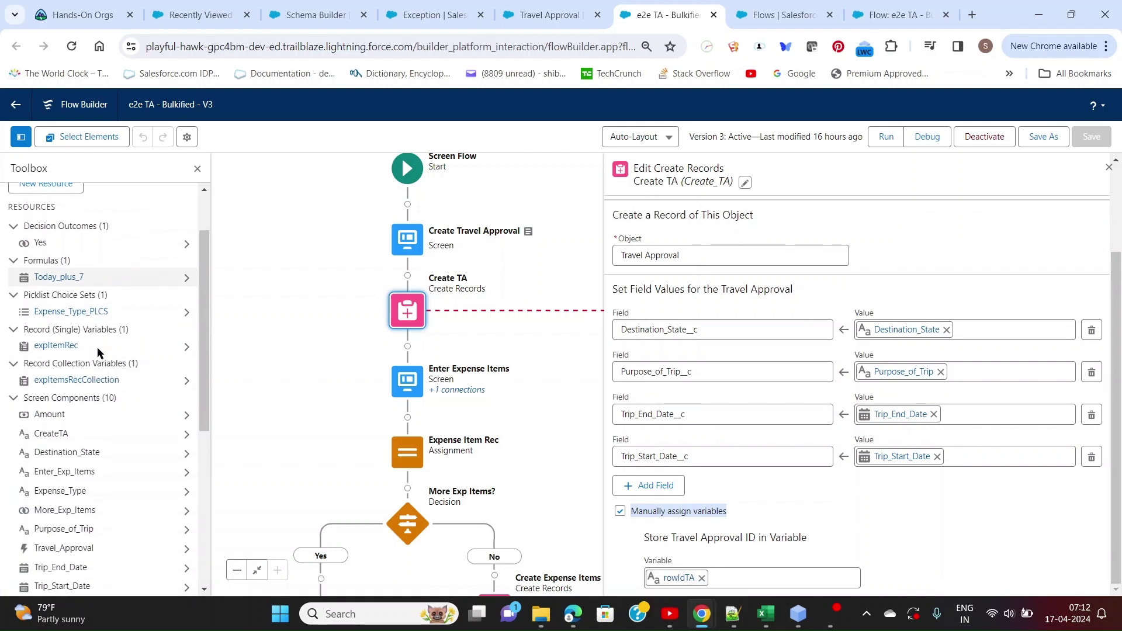
{"action": "scroll", "coordinate": [98, 352], "scroll_direction": "down", "scroll_amount": 1}
{"action": "scroll", "coordinate": [97, 353], "scroll_direction": "up", "scroll_amount": 2}
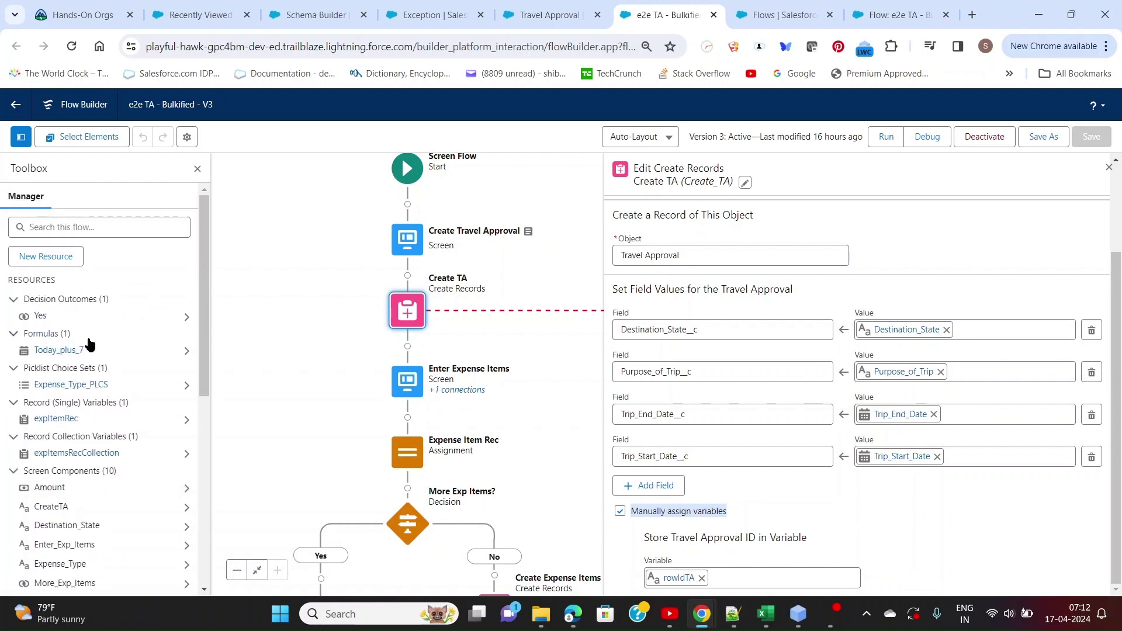
{"action": "scroll", "coordinate": [85, 417], "scroll_direction": "down", "scroll_amount": 2}
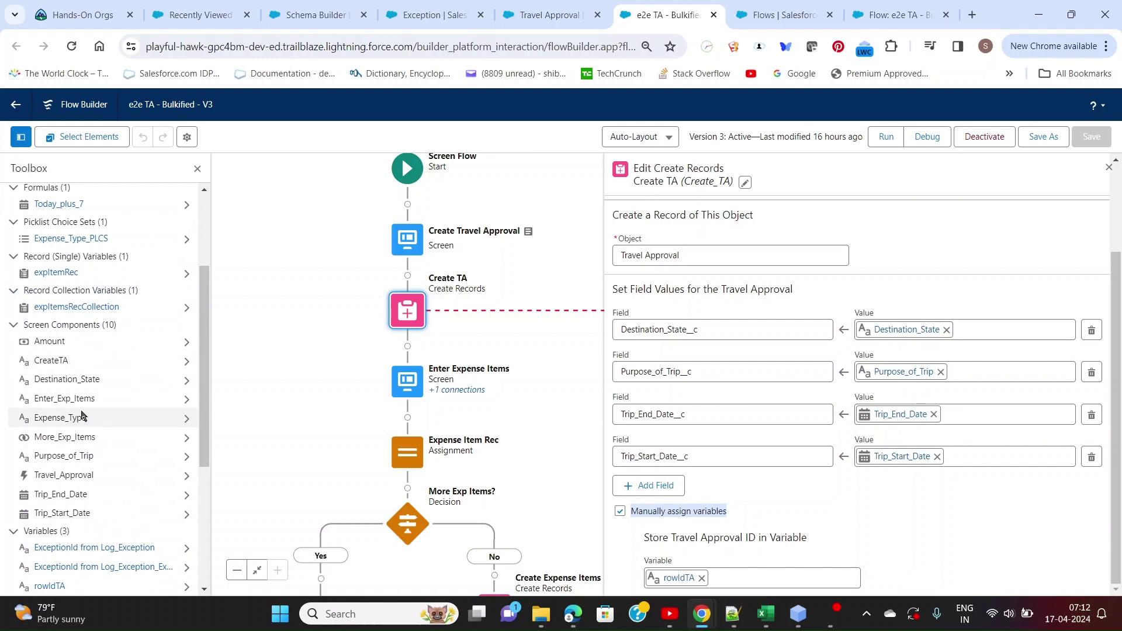
{"action": "scroll", "coordinate": [85, 418], "scroll_direction": "down", "scroll_amount": 2}
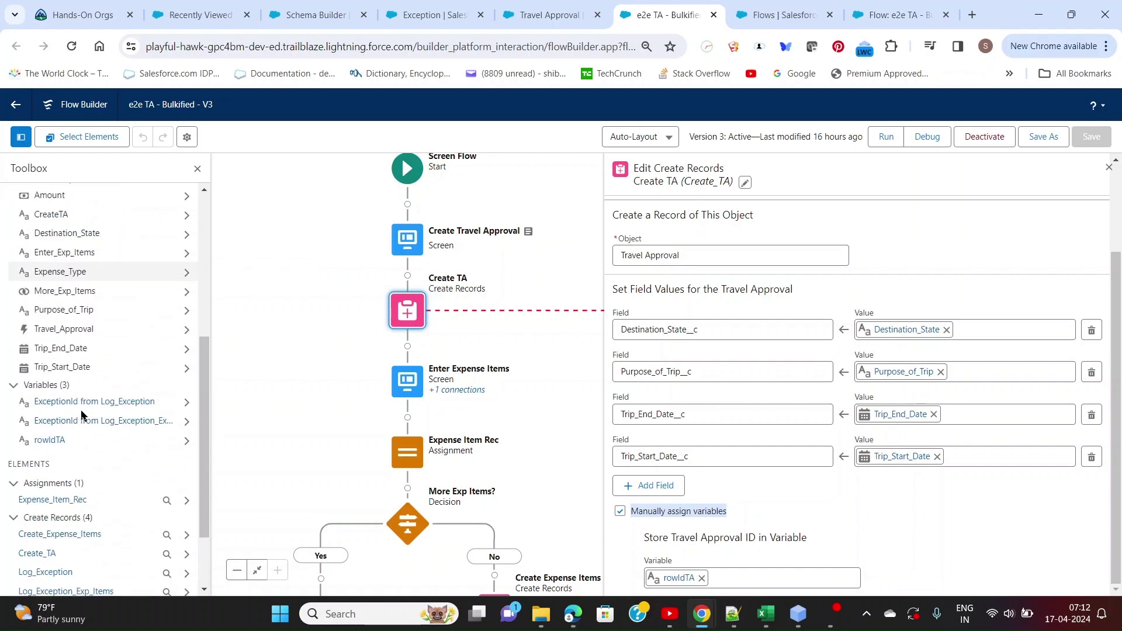
{"action": "left_click", "coordinate": [59, 442]}
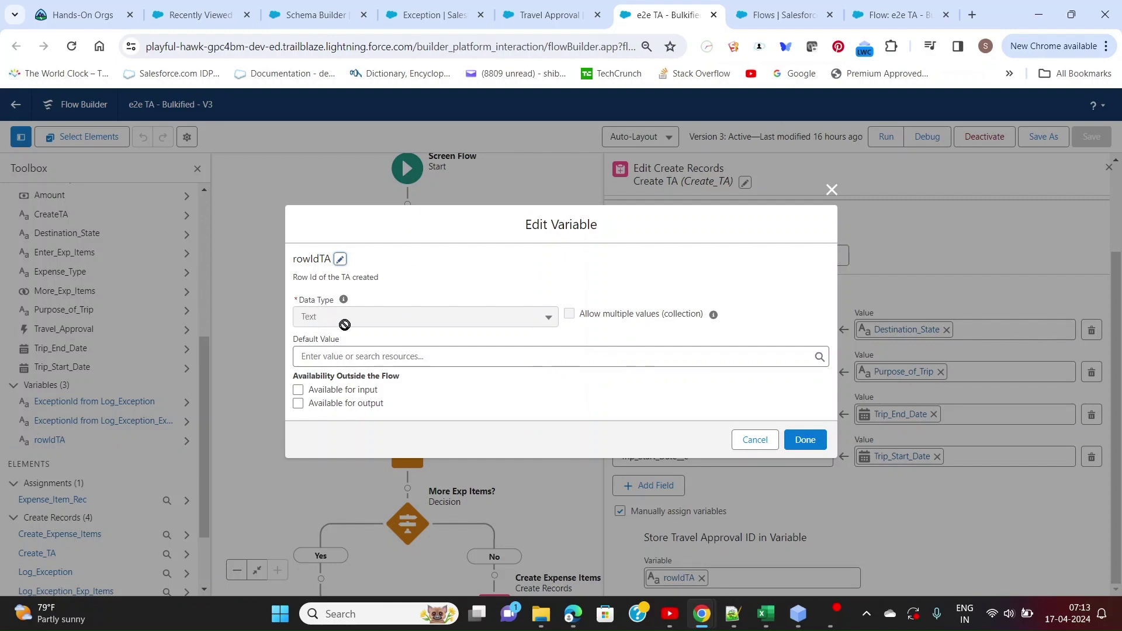
{"action": "left_click", "coordinate": [740, 439]}
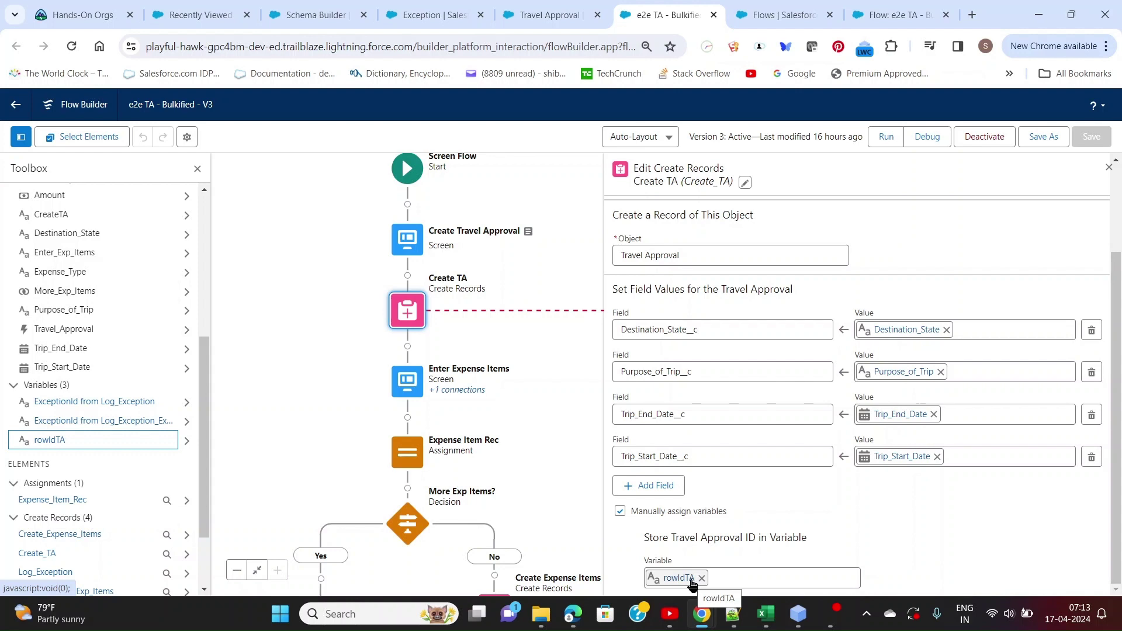
- Close the Create TA element and inspect the API Name and Field API Name of the Travel Approval lookup on the Enter Expense Items screen
{"action": "left_click", "coordinate": [1109, 168]}
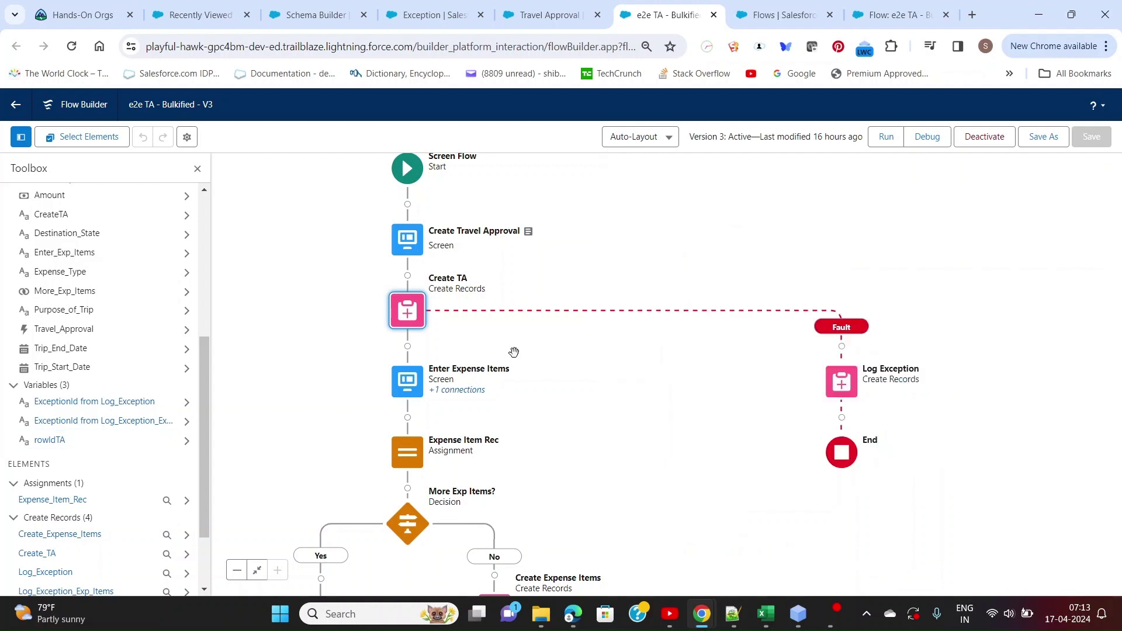
{"action": "left_click", "coordinate": [408, 382]}
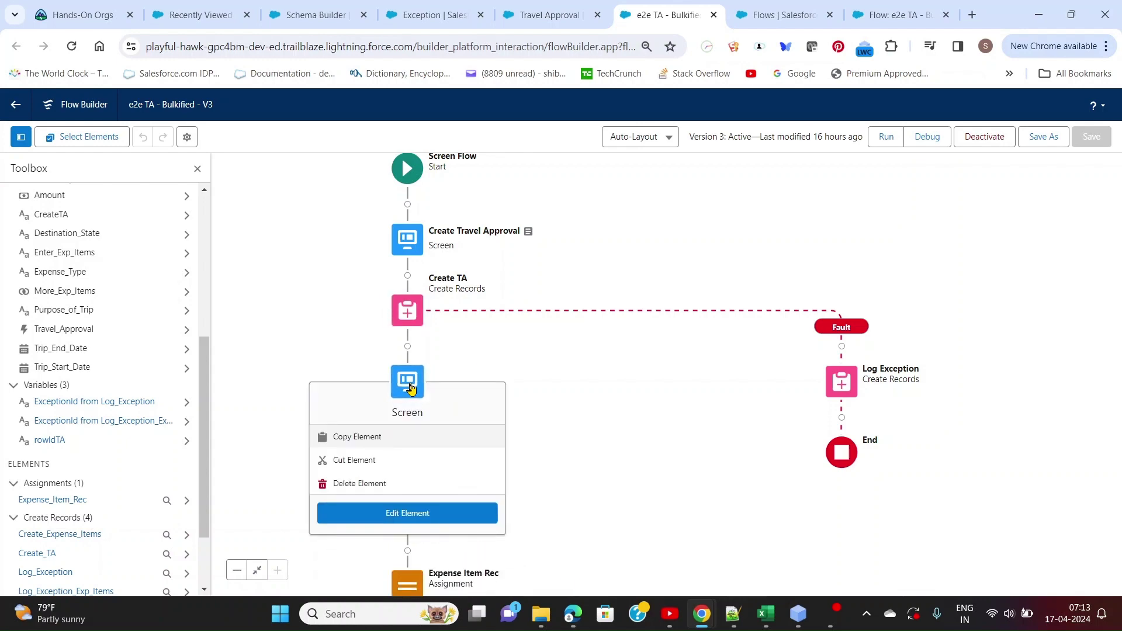
{"action": "double_click", "coordinate": [410, 387]}
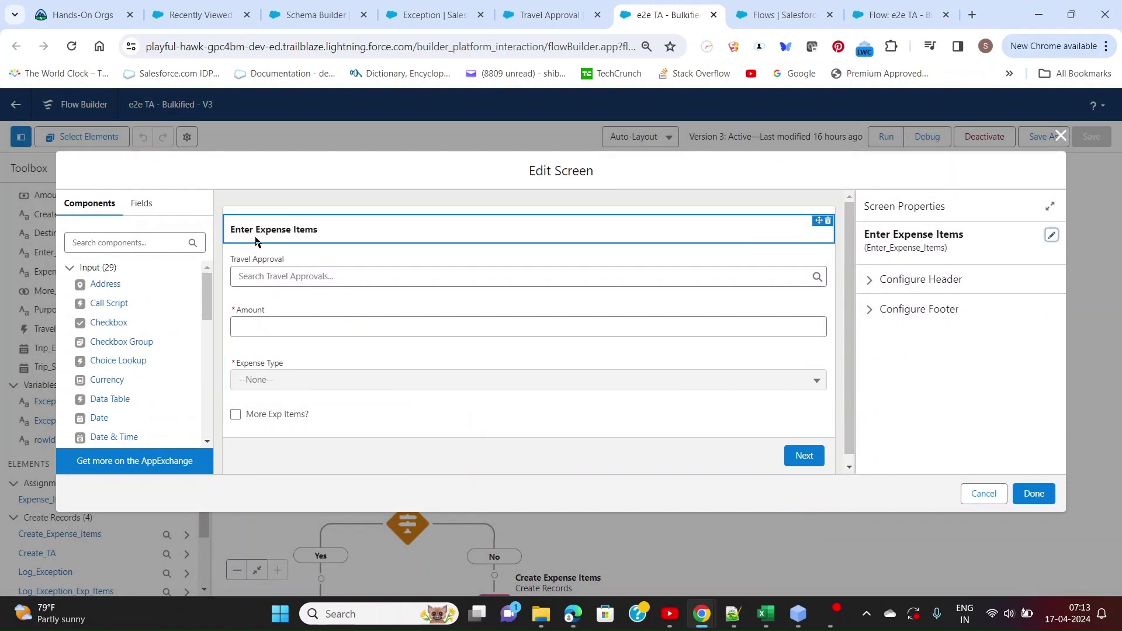
{"action": "left_click", "coordinate": [274, 281]}
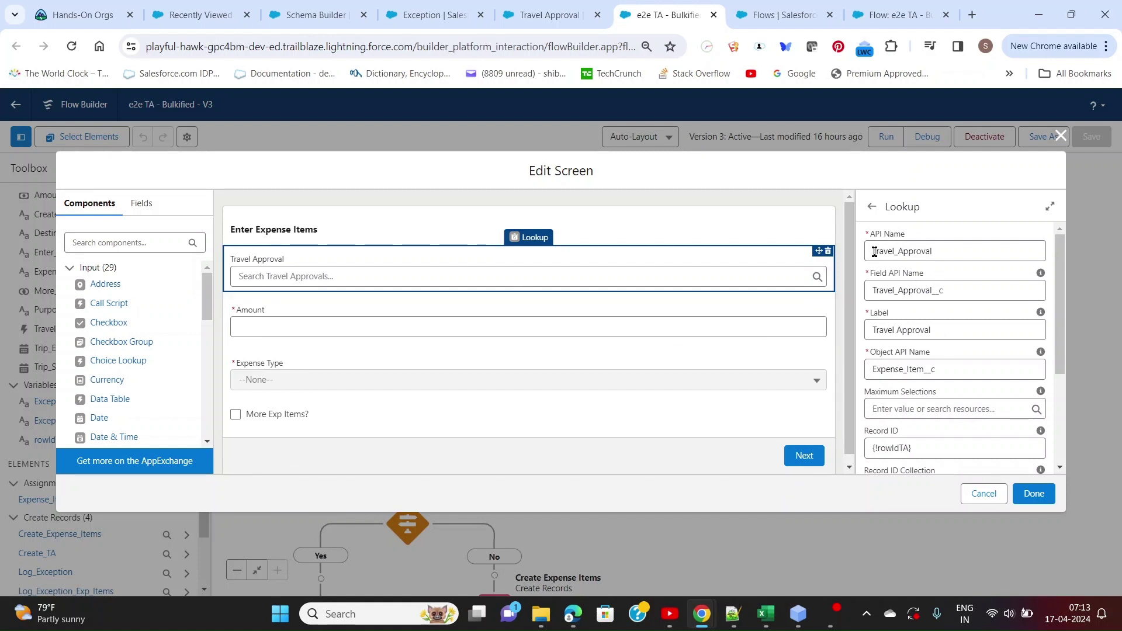
{"action": "left_click_drag", "start_coordinate": [938, 252], "coordinate": [872, 252]}
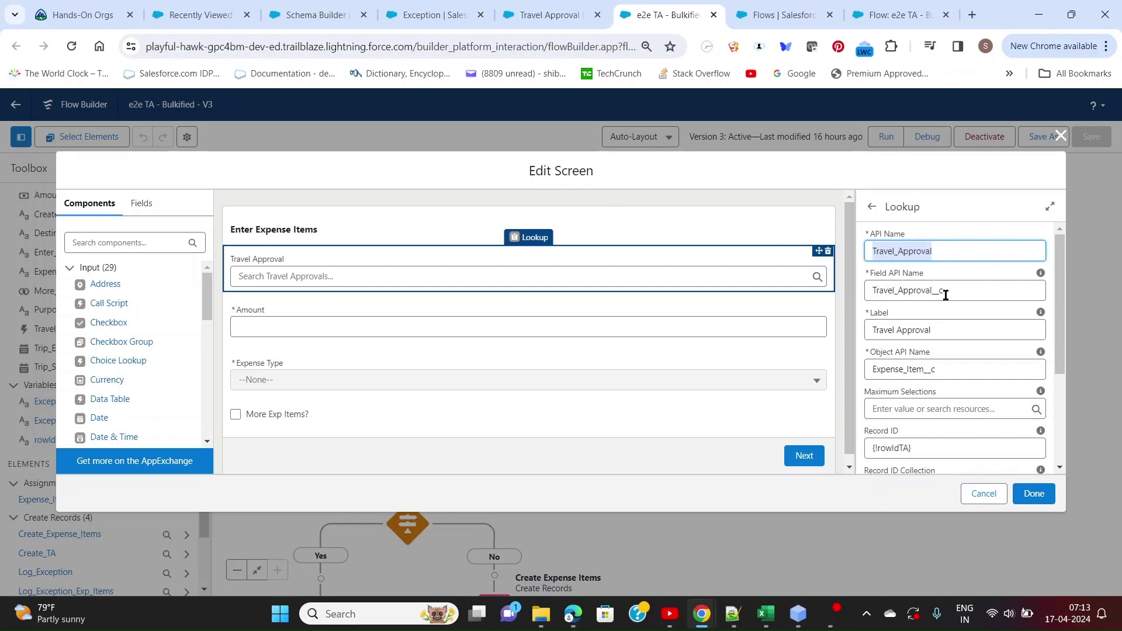
{"action": "left_click_drag", "start_coordinate": [946, 295], "coordinate": [872, 292]}
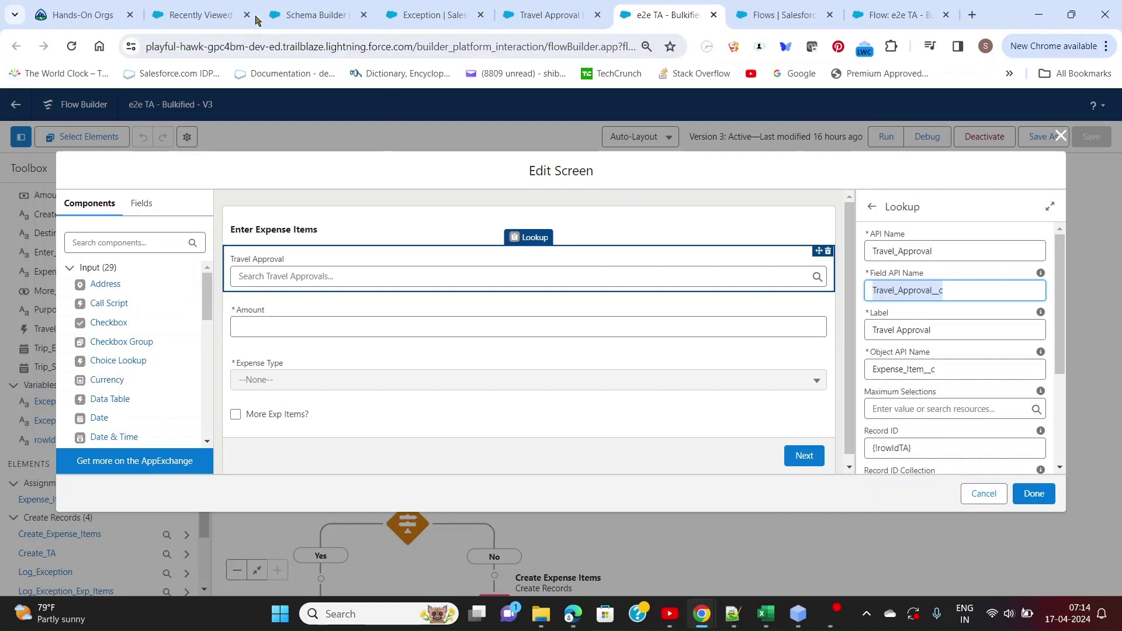
- Search Salesforce Setup's Object Manager for Expense Item, open the object's details and highlight its API name
{"action": "left_click", "coordinate": [221, 17]}
{"action": "left_click", "coordinate": [307, 18]}
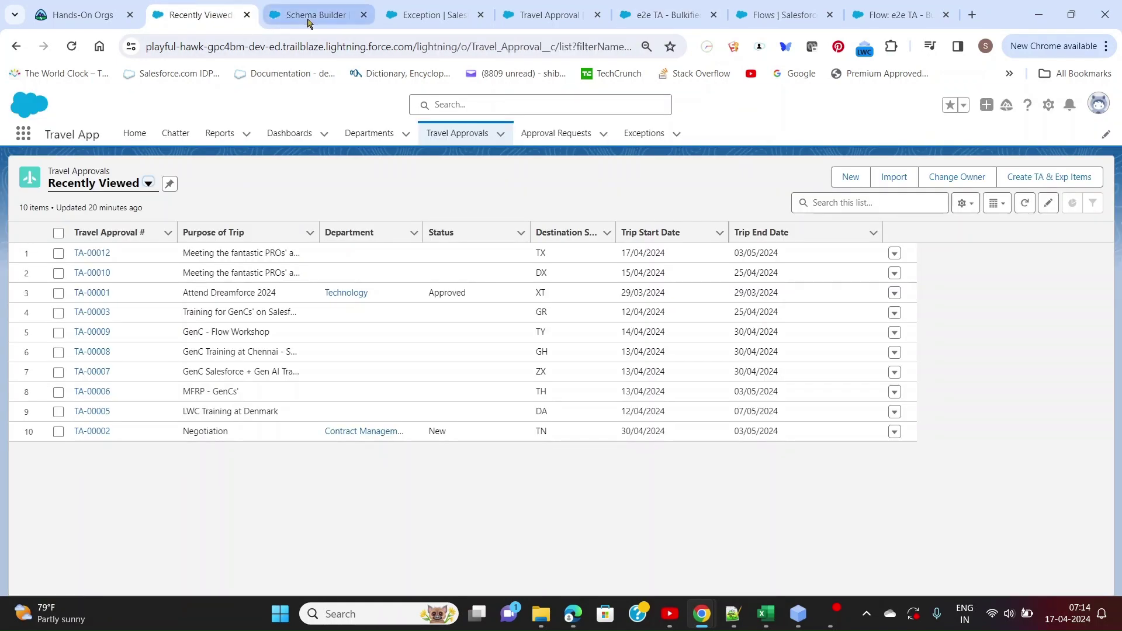
{"action": "mouse_move", "coordinate": [410, 20]}
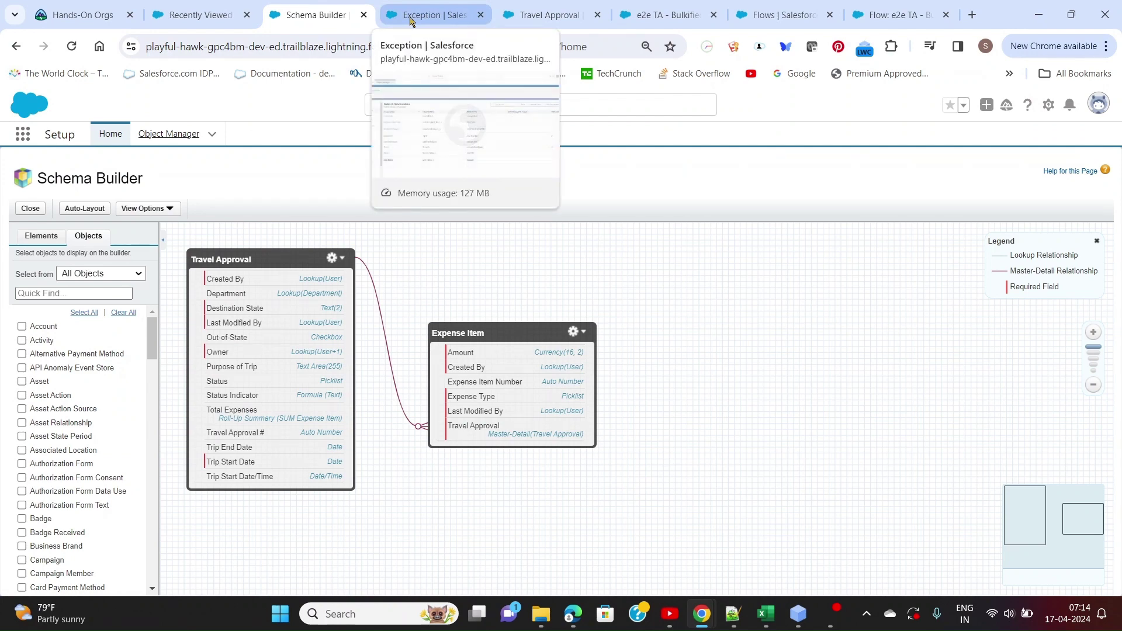
{"action": "left_click", "coordinate": [416, 20]}
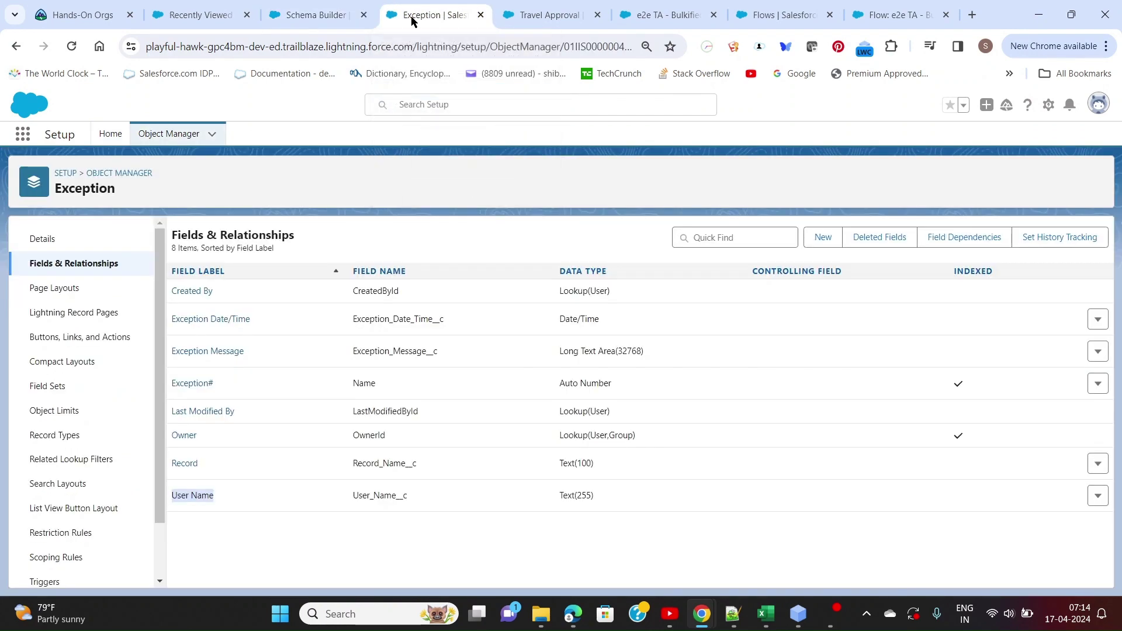
{"action": "left_click", "coordinate": [126, 175]}
{"action": "left_click", "coordinate": [861, 175]}
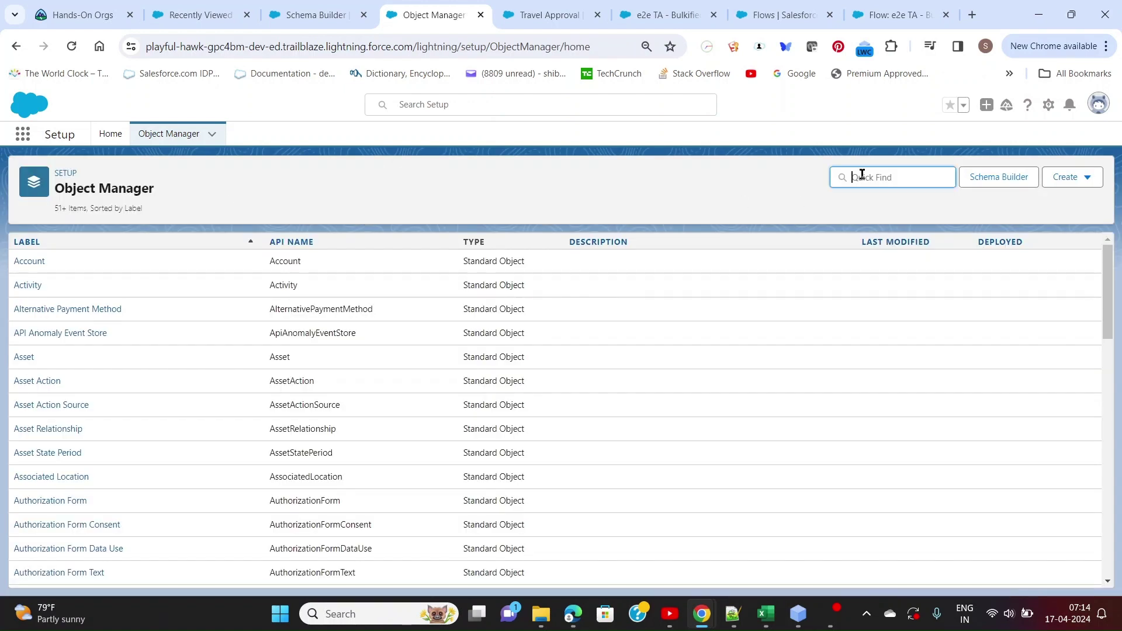
{"action": "type", "text": "Expense Items"}
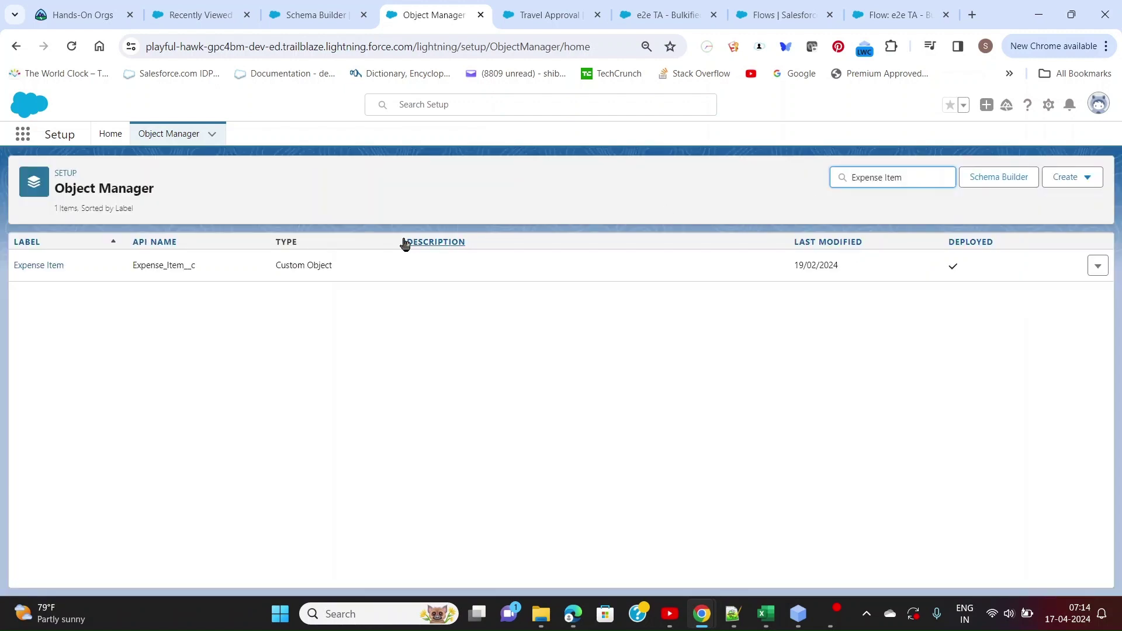
{"action": "left_click", "coordinate": [36, 266]}
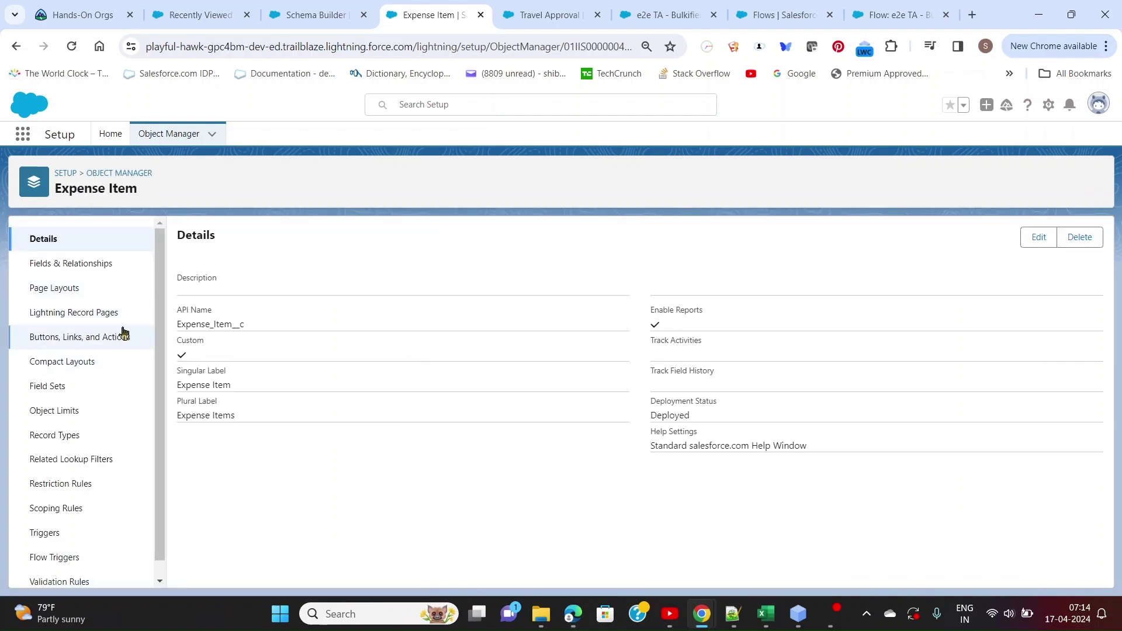
{"action": "left_click_drag", "start_coordinate": [250, 326], "coordinate": [178, 321]}
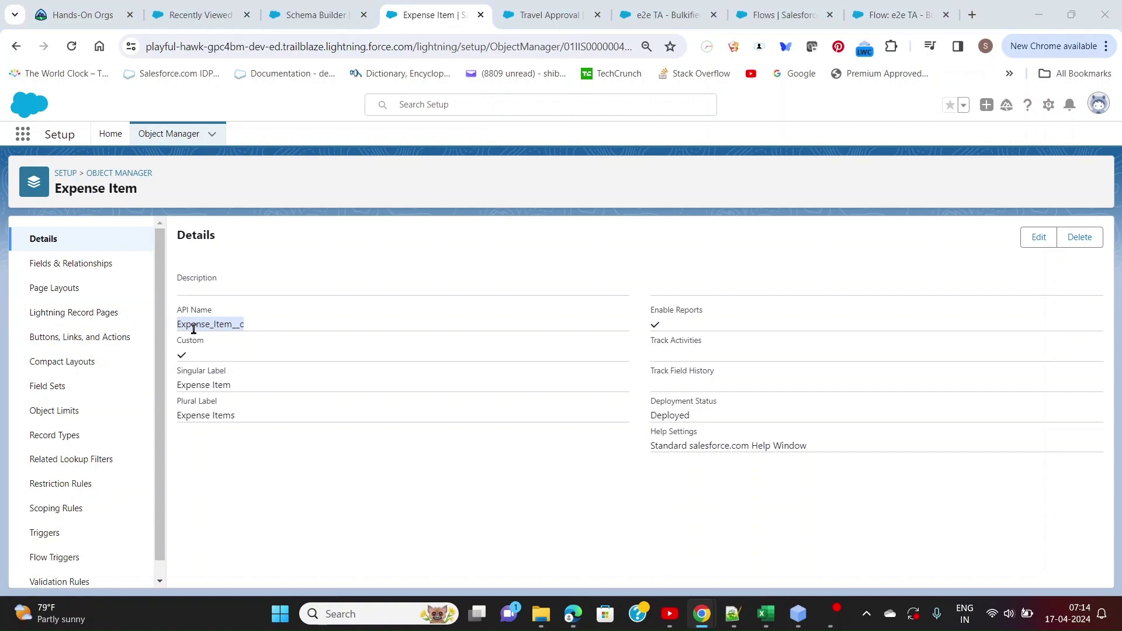
- Return to the flow's Enter Expense Items screen to check the Travel Approval lookup's Object API Name
{"action": "key", "text": "alt+Tab"}
{"action": "key", "text": "alt+shift+Tab"}
{"action": "left_click", "coordinate": [666, 15]}
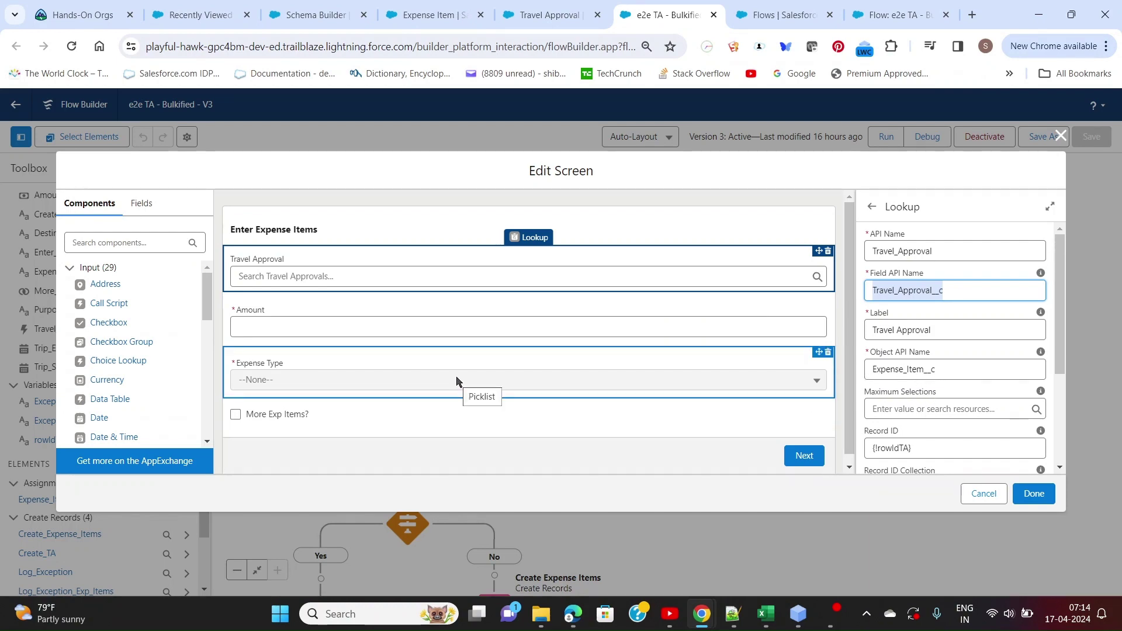
{"action": "key", "text": "alt+Tab"}
{"action": "key", "text": "alt+Tab"}
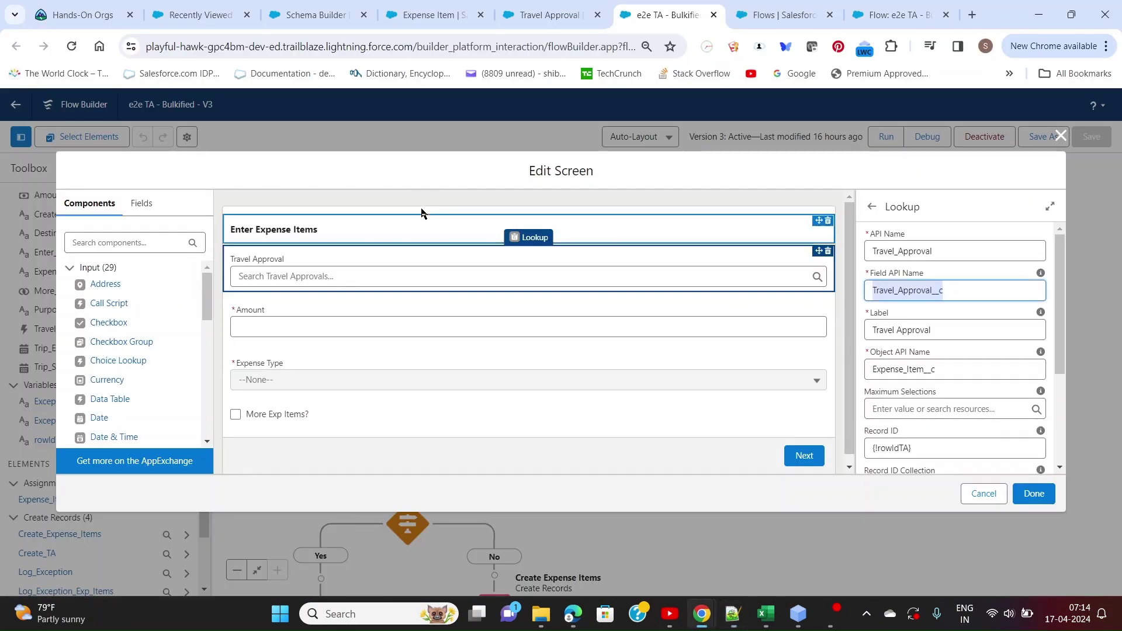
- Open the Expense Item object's fields and relationships in Setup and highlight the Travel Approval field's API name
{"action": "left_click", "coordinate": [414, 16]}
{"action": "left_click", "coordinate": [70, 262]}
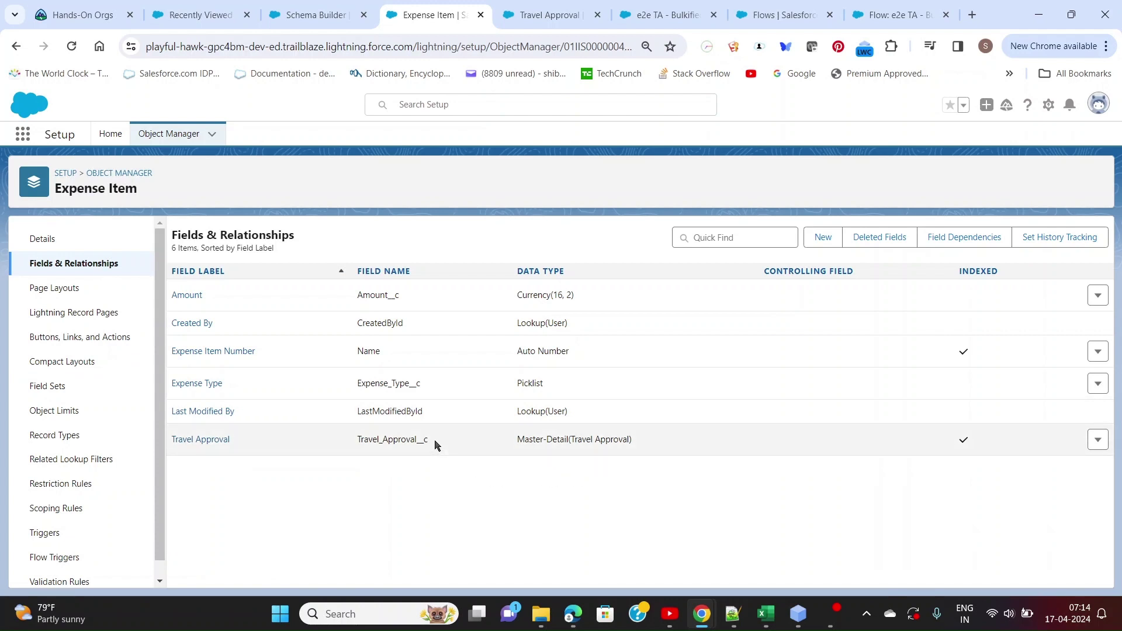
{"action": "left_click_drag", "start_coordinate": [432, 445], "coordinate": [351, 452]}
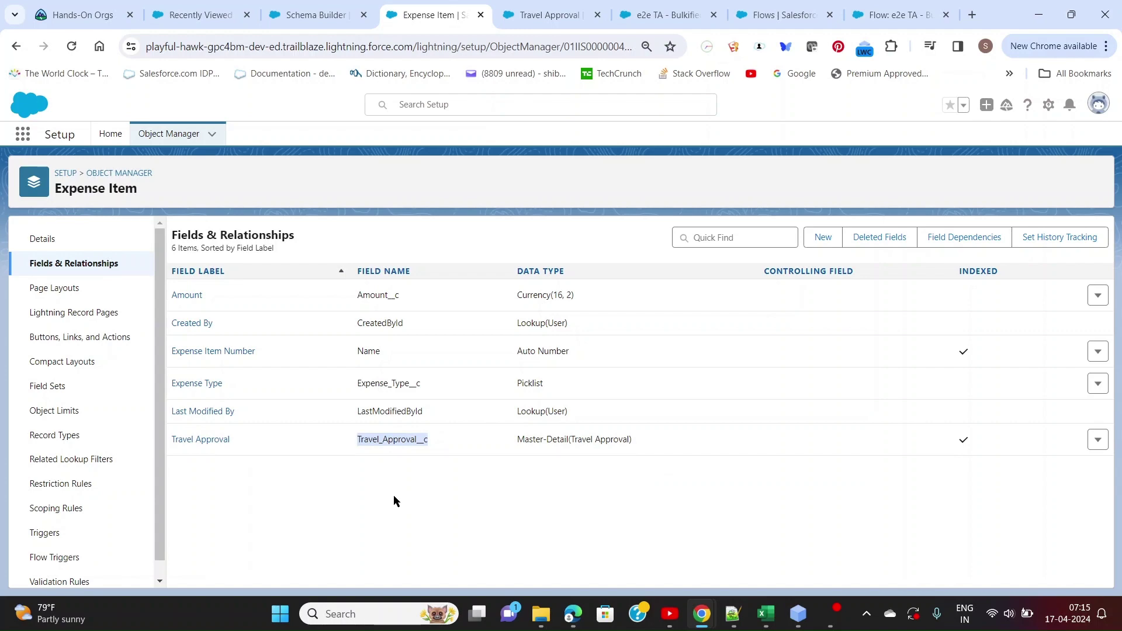
{"action": "key", "text": "alt+Tab"}
{"action": "key", "text": "alt+Tab"}
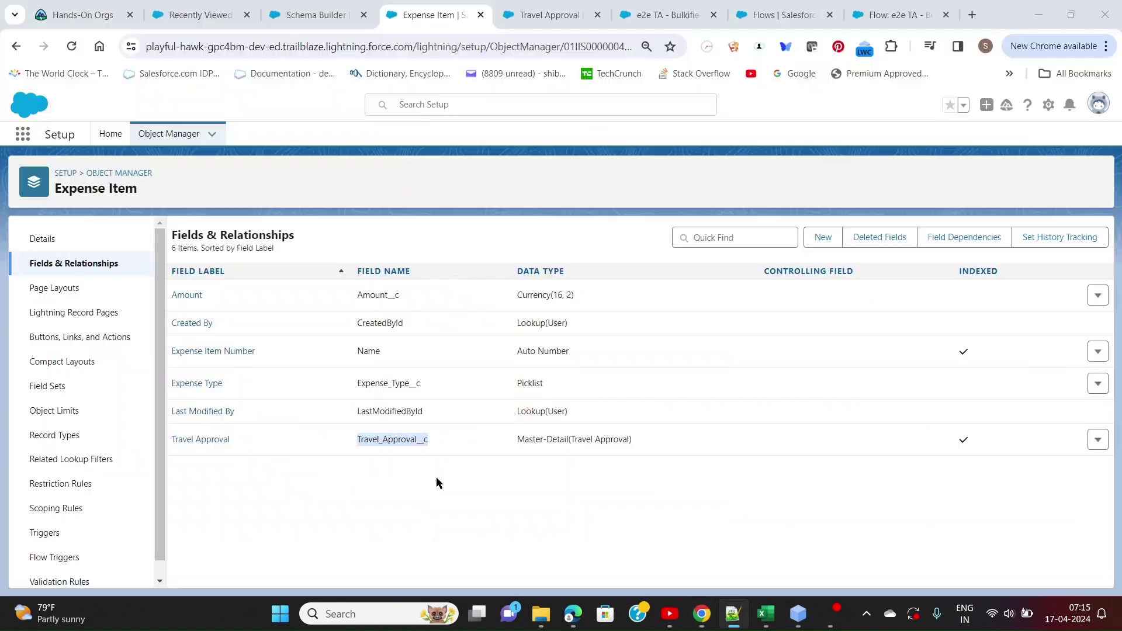
- Return to the Enter Expense Items screen in Flow Builder and view the properties of the Amount and Expense Type components
{"action": "left_click", "coordinate": [621, 20]}
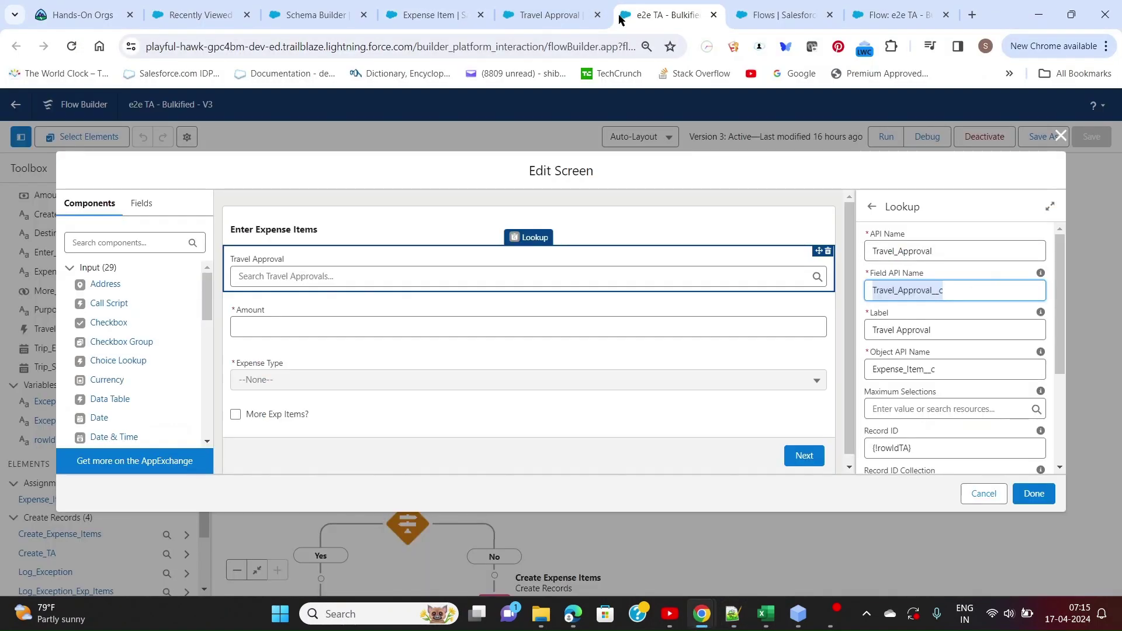
{"action": "left_click", "coordinate": [964, 313]}
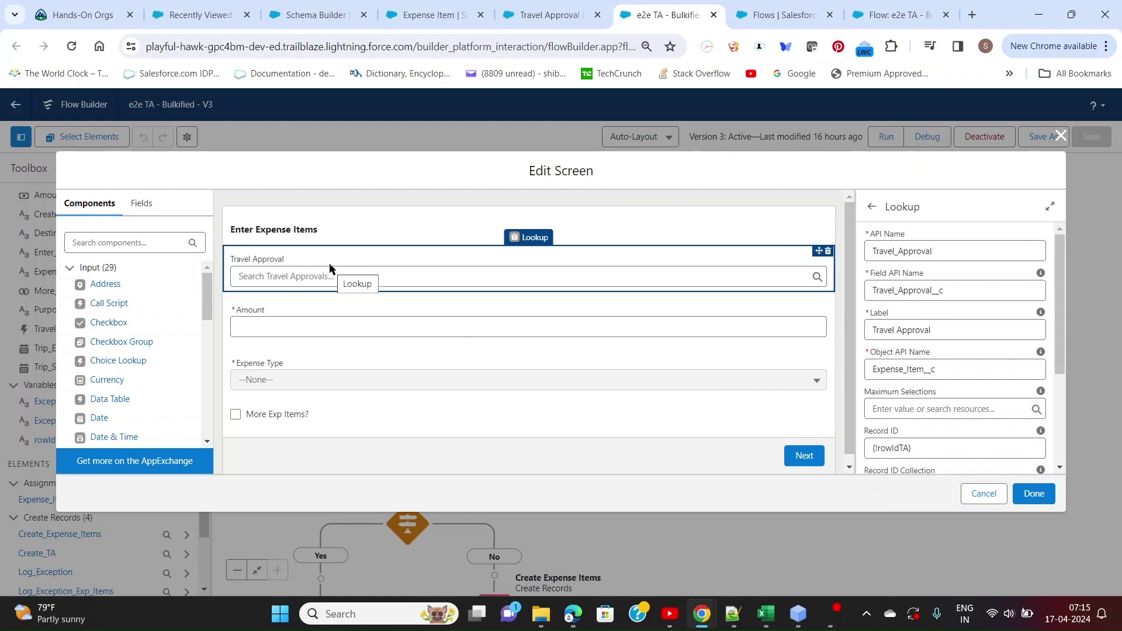
{"action": "left_click", "coordinate": [336, 327]}
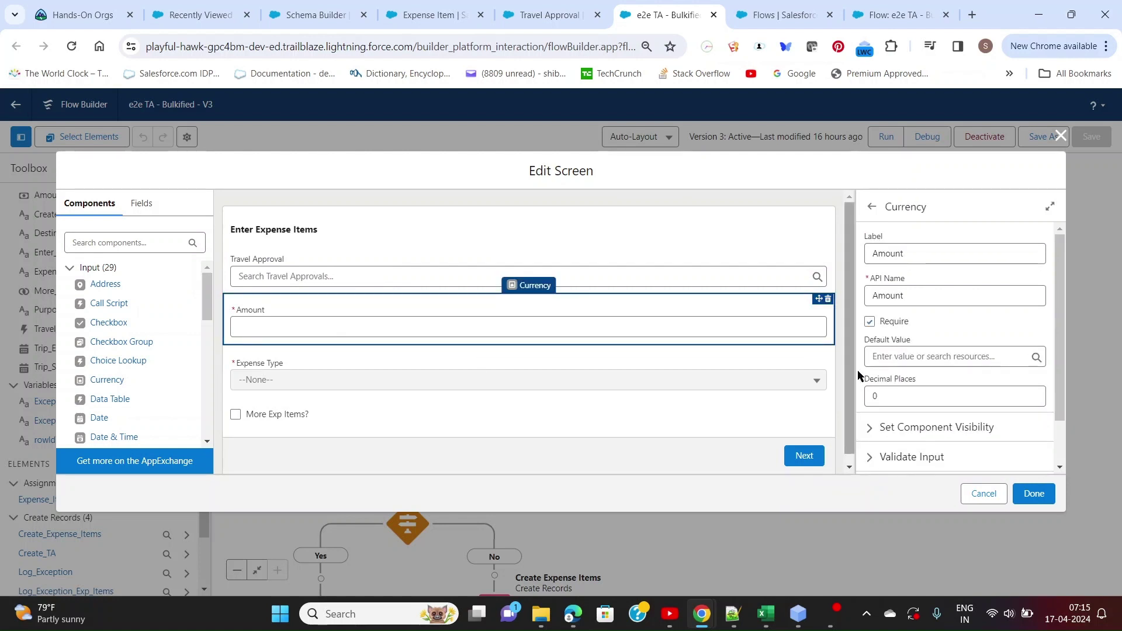
{"action": "left_click", "coordinate": [291, 382]}
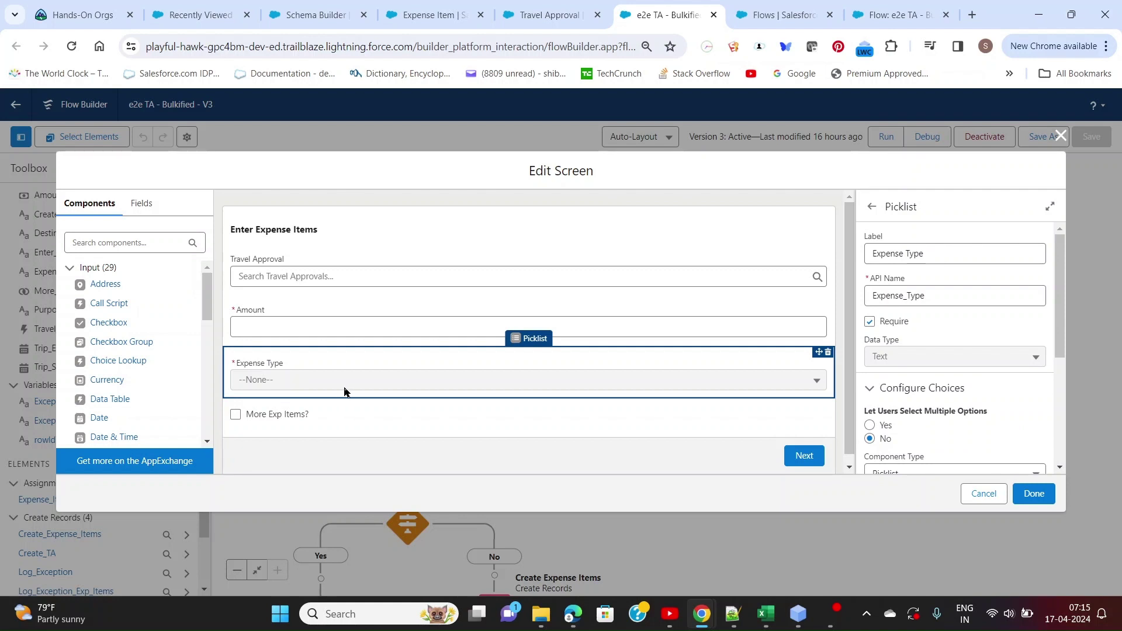
- Check the choice settings of the Expense Type picklist and the properties of the More Exp Items? checkbox, and close the screen editor unchanged
{"action": "scroll", "coordinate": [955, 330], "scroll_direction": "down", "scroll_amount": 4}
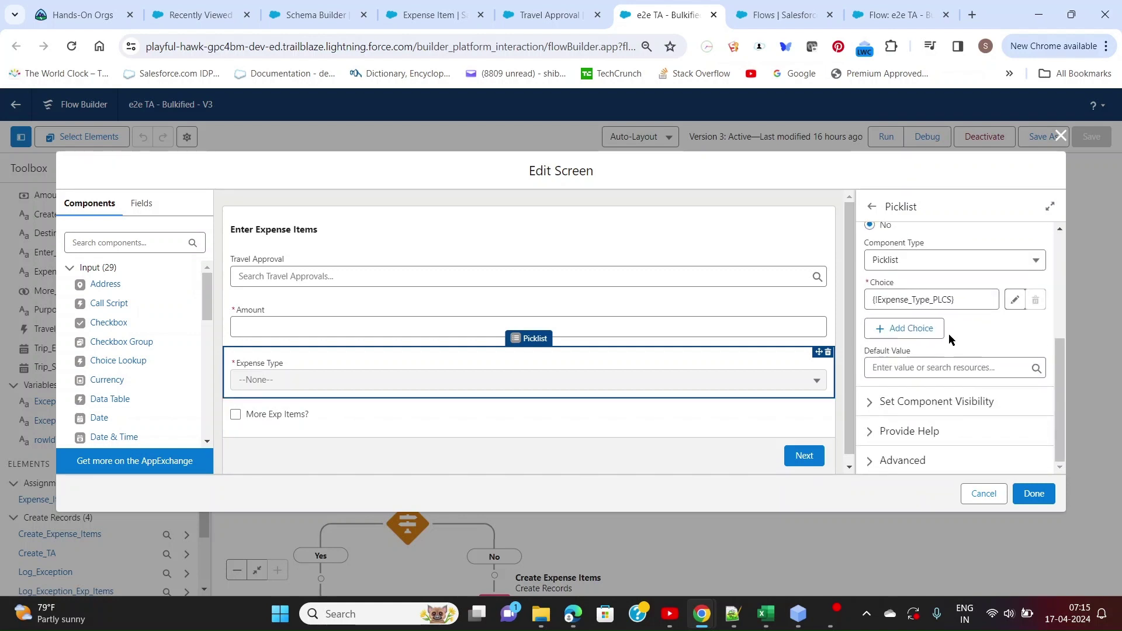
{"action": "left_click", "coordinate": [248, 422]}
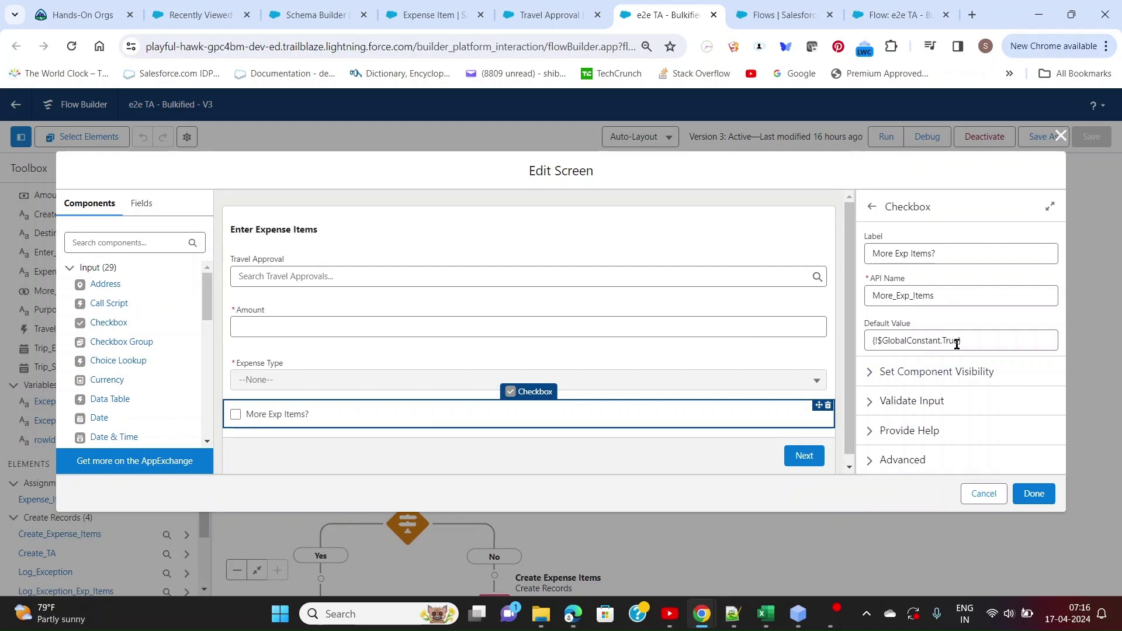
{"action": "left_click", "coordinate": [984, 494]}
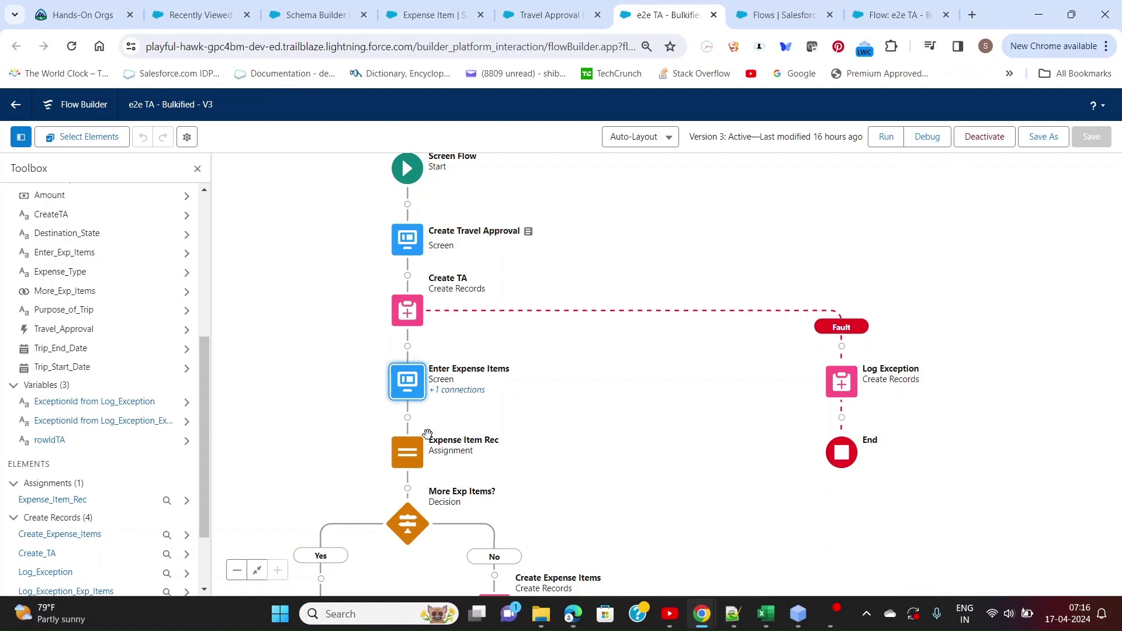
- Review the Expense Item Rec assignment and the definitions of the expItemRec and expItemsRecCollection variables, and close it
{"action": "left_click", "coordinate": [413, 461]}
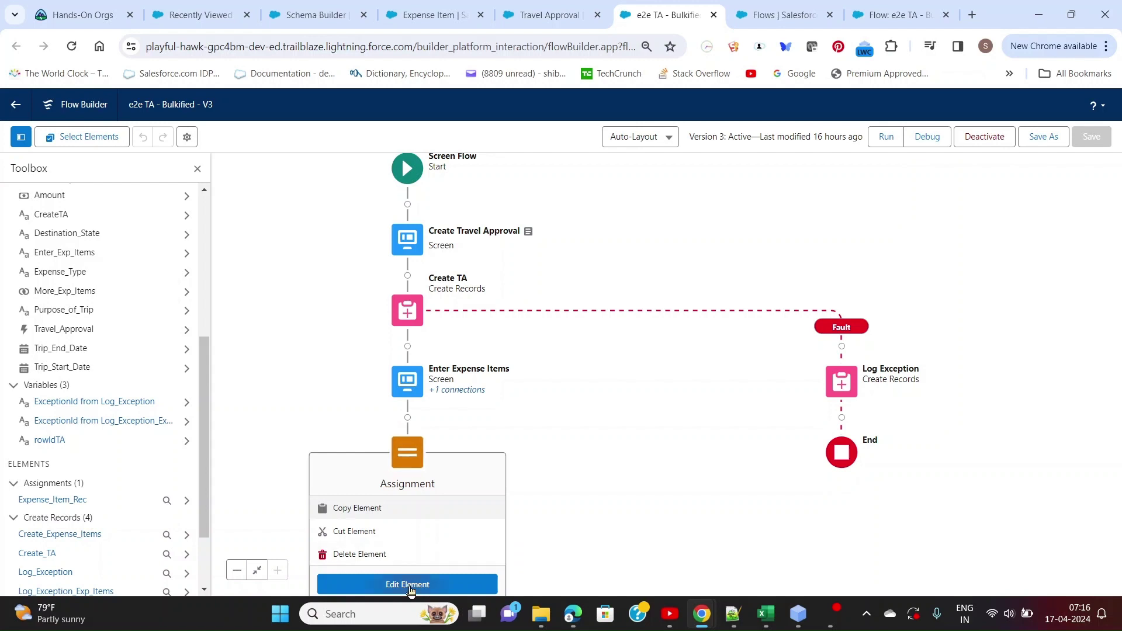
{"action": "double_click", "coordinate": [411, 461]}
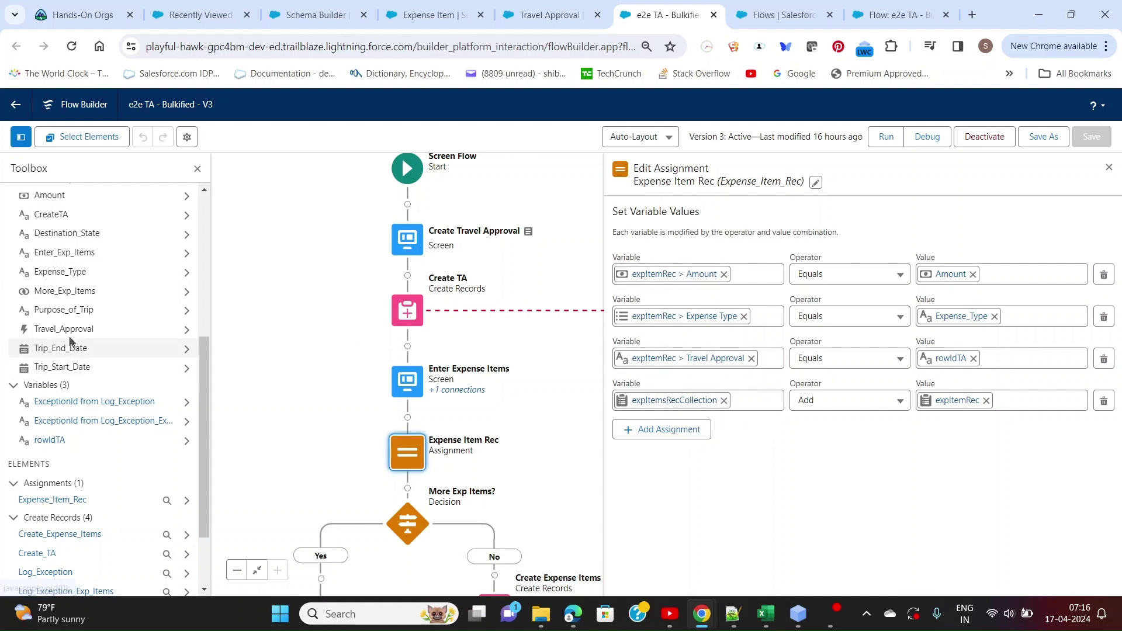
{"action": "scroll", "coordinate": [82, 438], "scroll_direction": "down", "scroll_amount": 3}
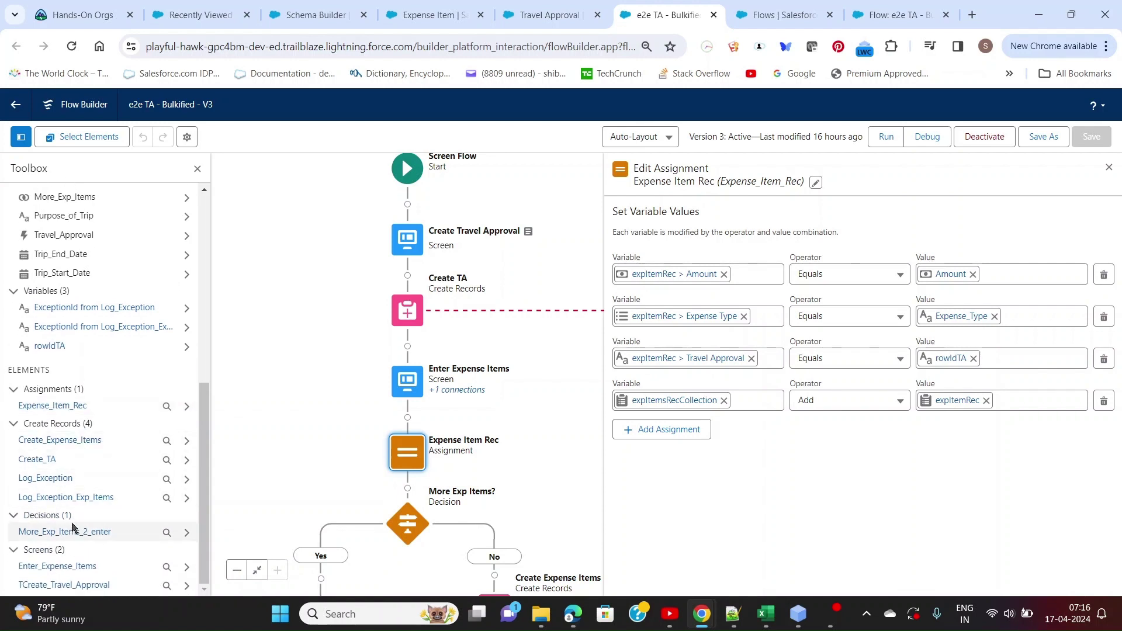
{"action": "scroll", "coordinate": [70, 547], "scroll_direction": "up", "scroll_amount": 12}
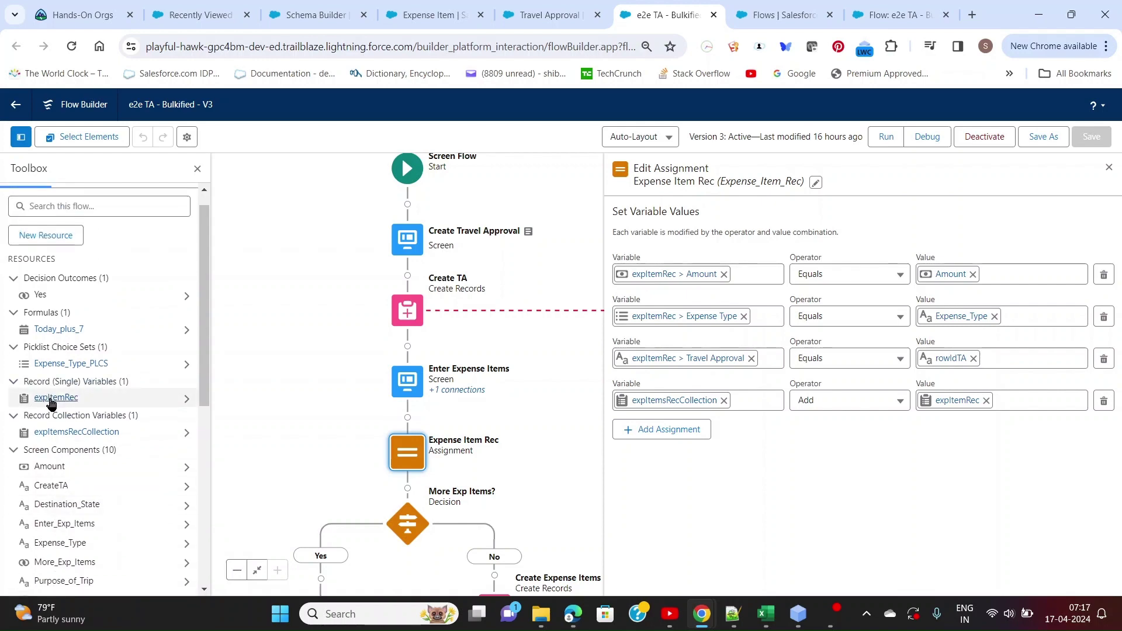
{"action": "left_click", "coordinate": [67, 401]}
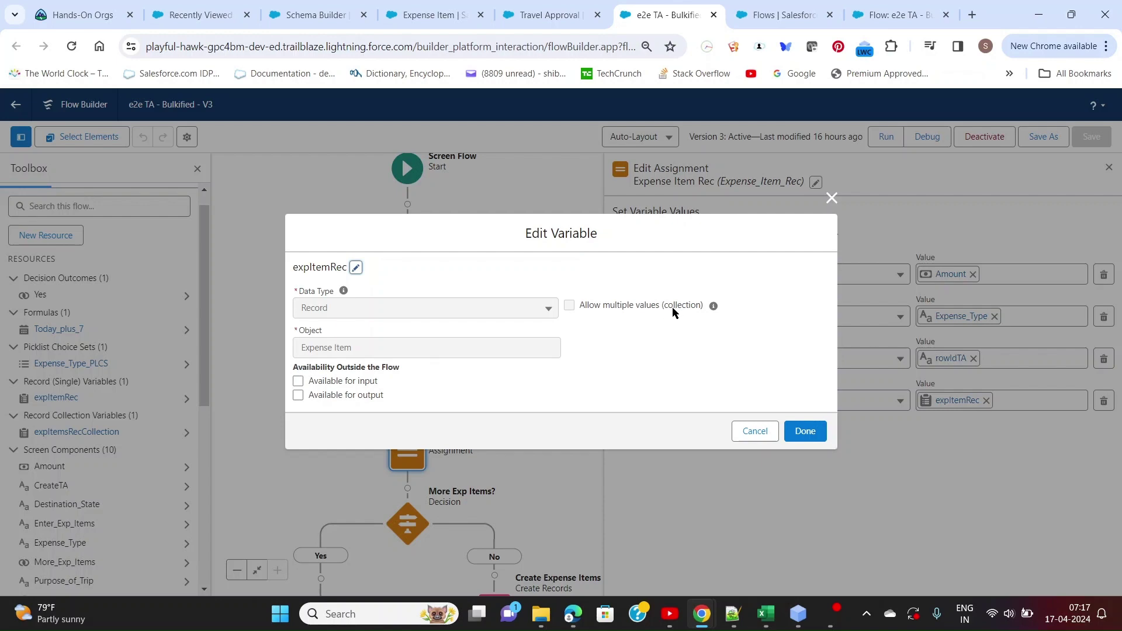
{"action": "left_click", "coordinate": [740, 438]}
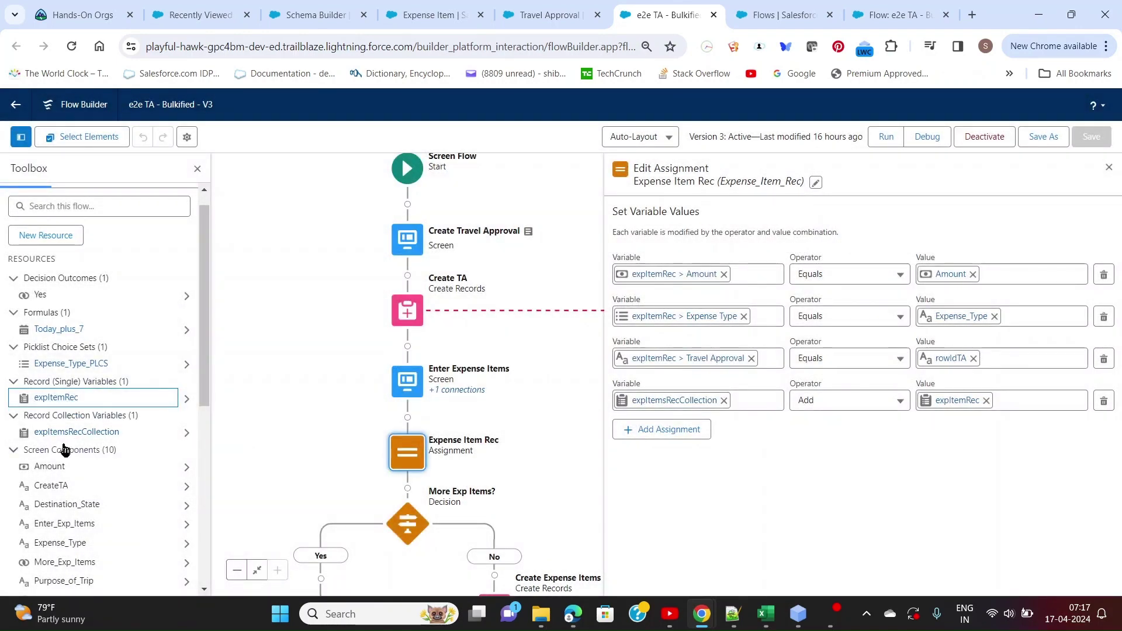
{"action": "left_click", "coordinate": [75, 432]}
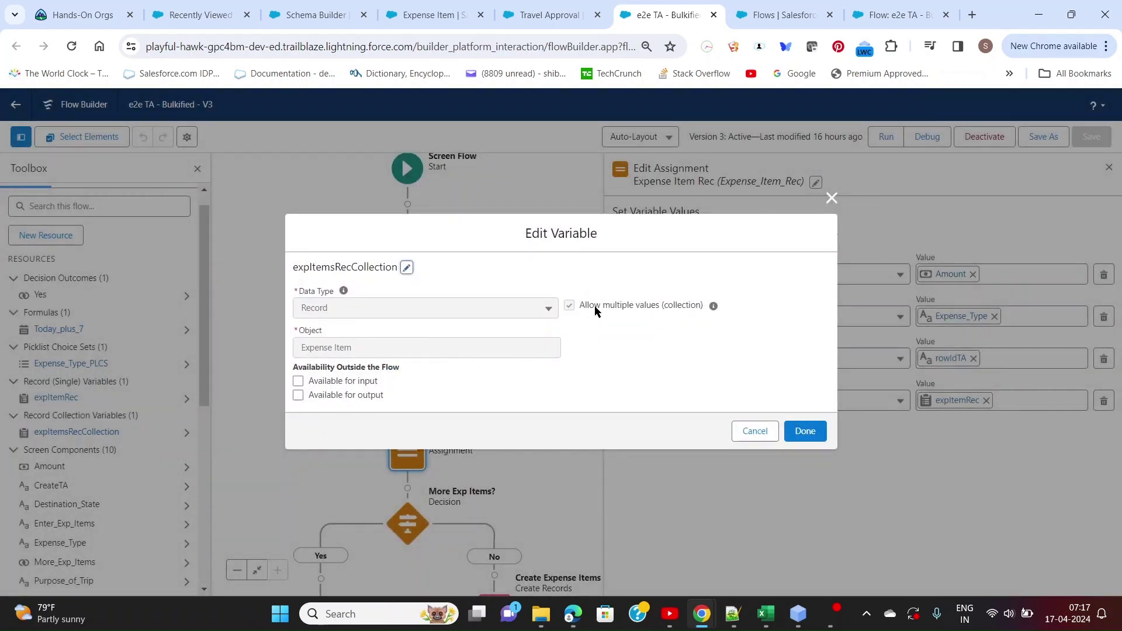
{"action": "left_click", "coordinate": [754, 431]}
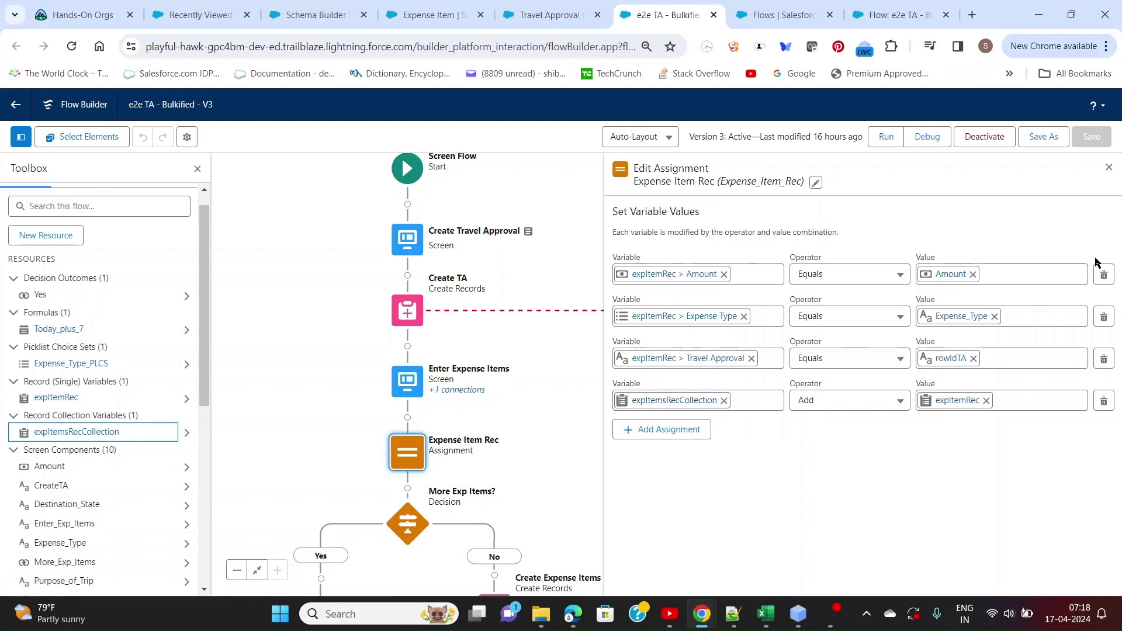
{"action": "left_click", "coordinate": [1109, 167]}
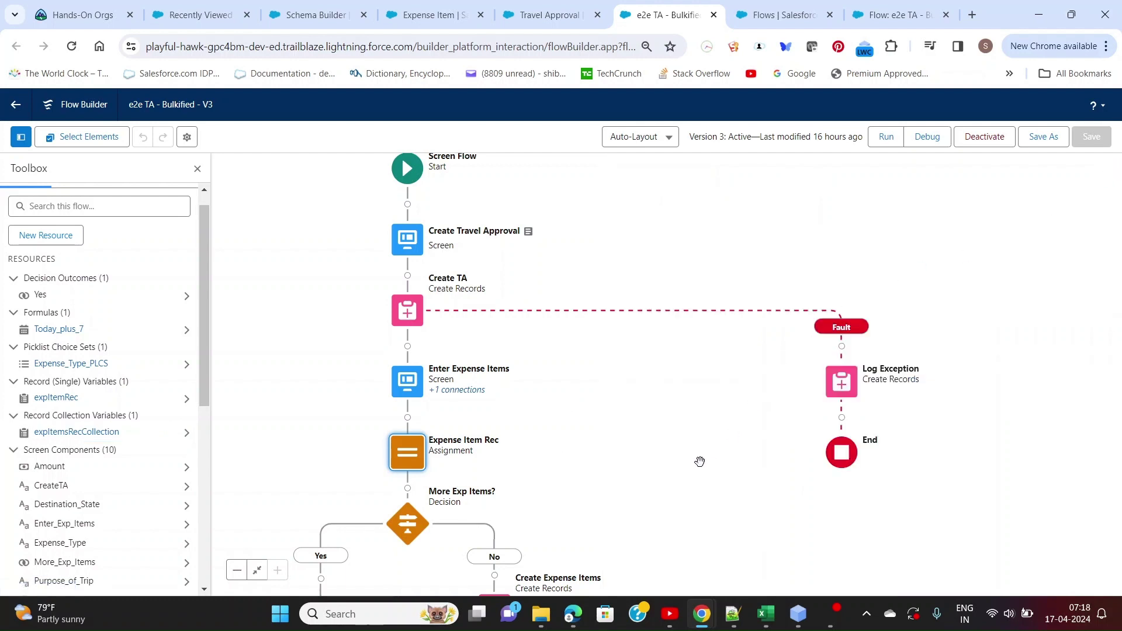
- Inspect the Yes outcome condition of the More Exp Items? decision and highlight its connection back to Enter Expense Items
{"action": "left_click_drag", "start_coordinate": [699, 461], "coordinate": [701, 322]}
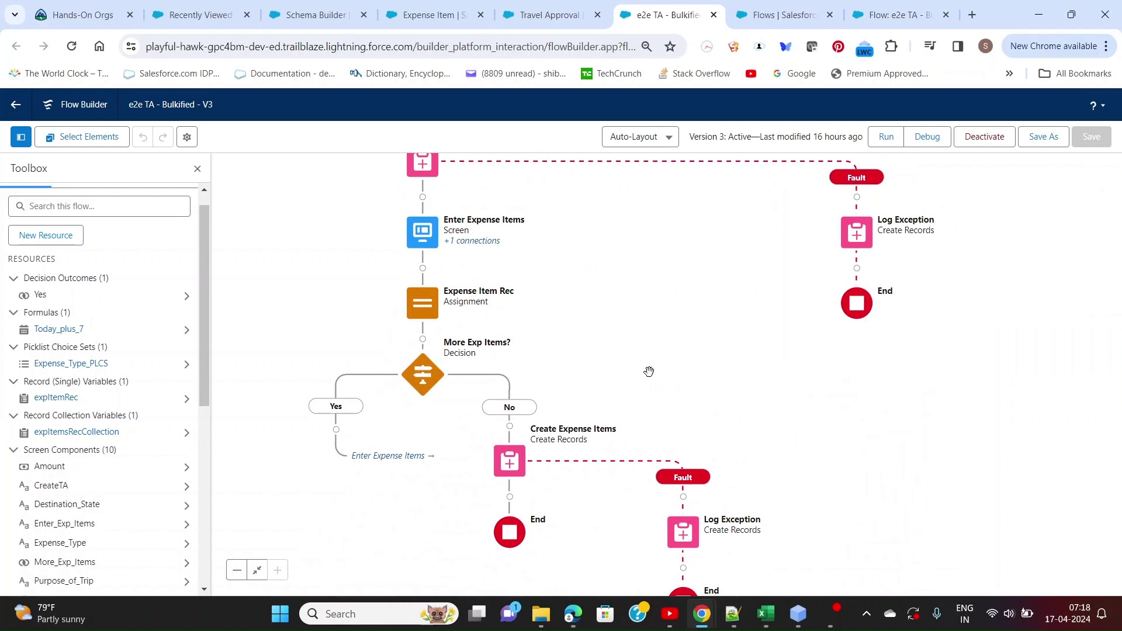
{"action": "left_click", "coordinate": [418, 385]}
{"action": "left_click", "coordinate": [420, 506]}
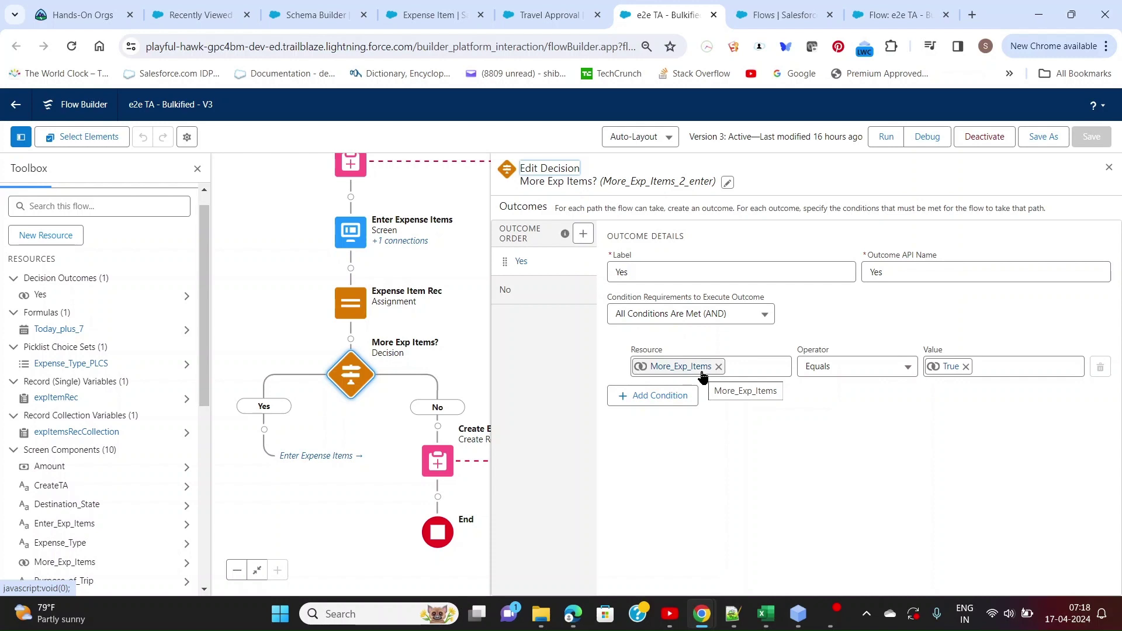
{"action": "left_click", "coordinate": [296, 461]}
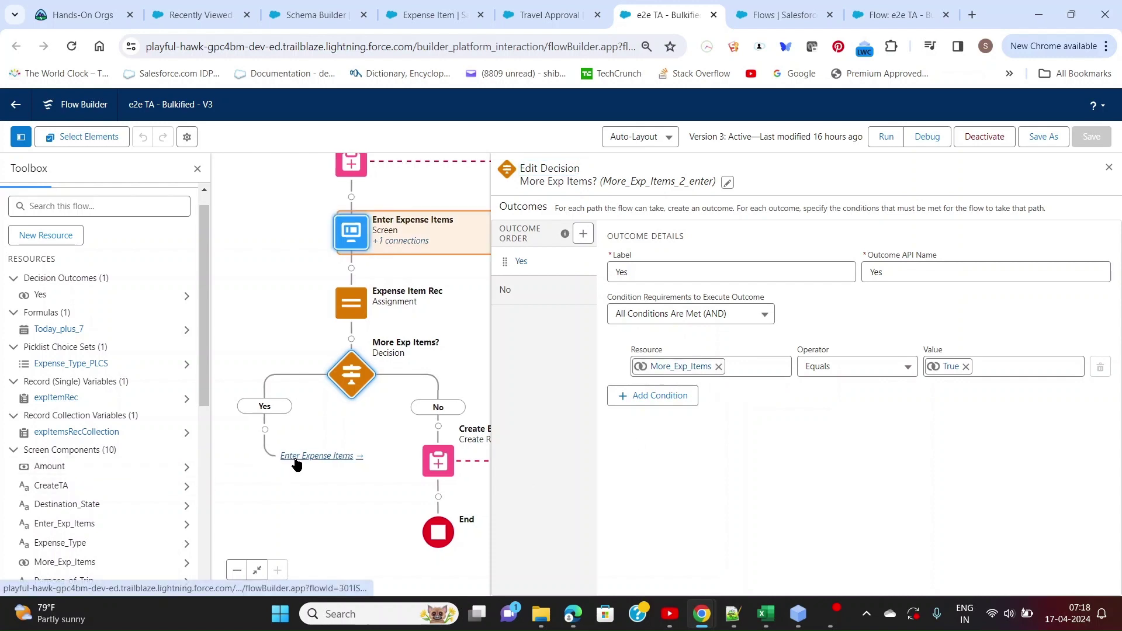
{"action": "left_click", "coordinate": [1108, 168]}
- Examine how the Create Expense Items element on the No path creates records, and close its properties
{"action": "left_click", "coordinate": [444, 463]}
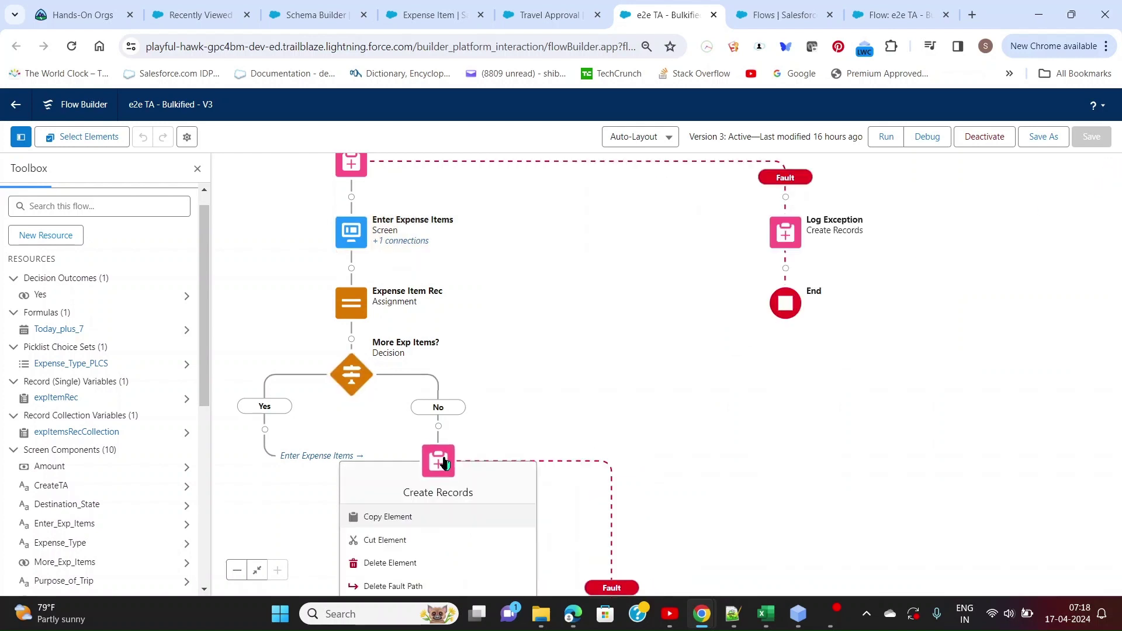
{"action": "double_click", "coordinate": [444, 462]}
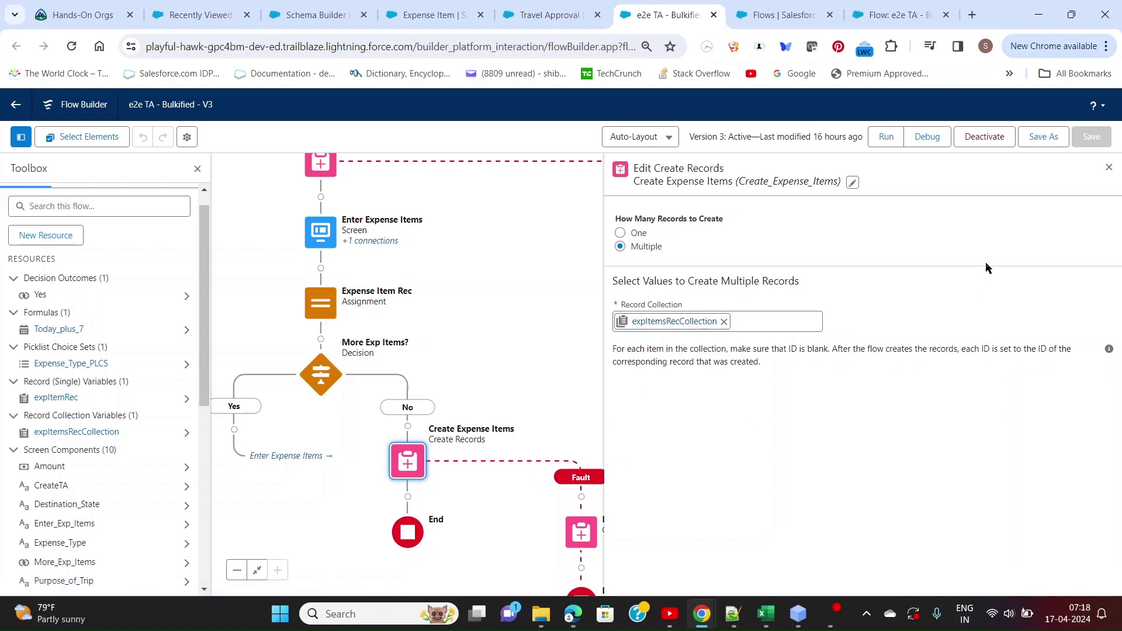
{"action": "left_click", "coordinate": [1108, 168]}
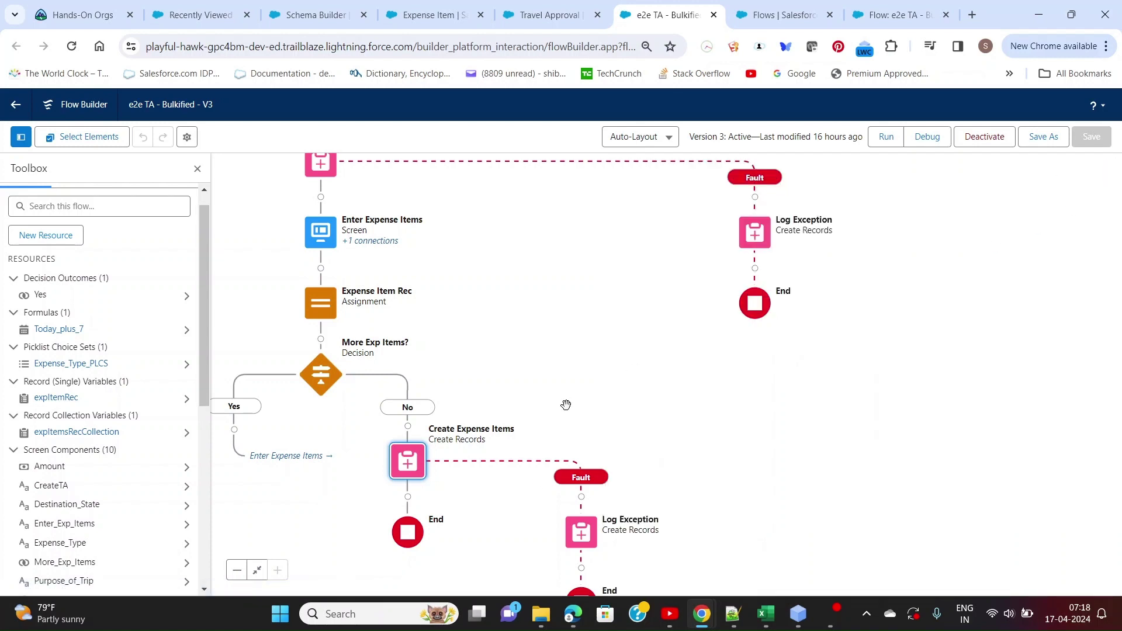
- Examine the field values of the Log Exception element on the Create TA fault path and return to the flow's start
{"action": "left_click_drag", "start_coordinate": [636, 251], "coordinate": [610, 358]}
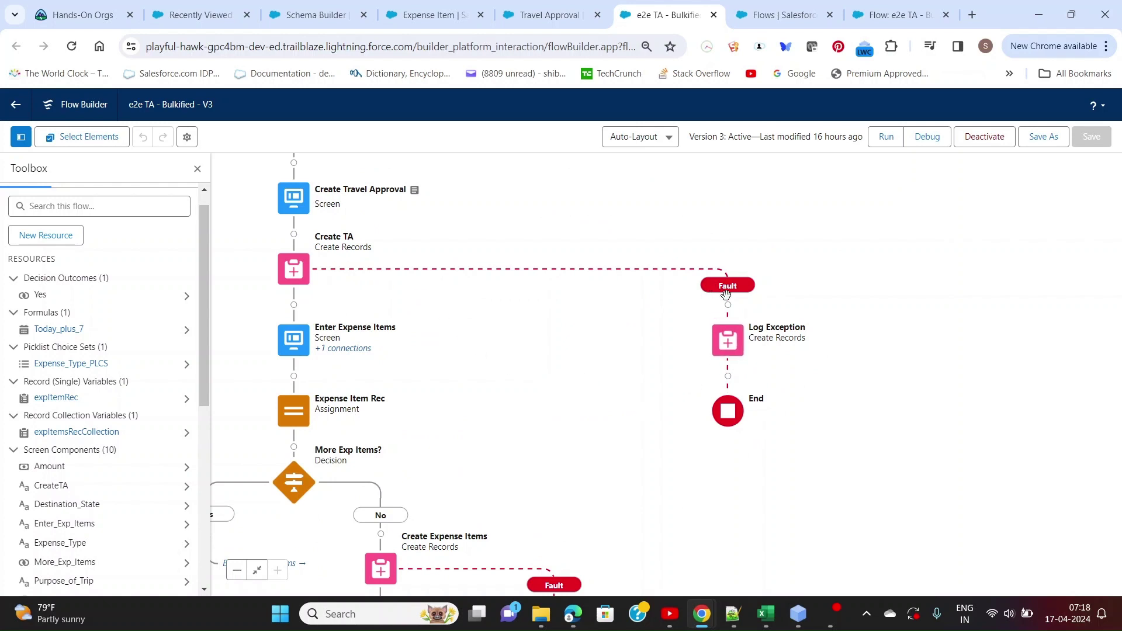
{"action": "left_click", "coordinate": [729, 346]}
{"action": "left_click", "coordinate": [727, 495]}
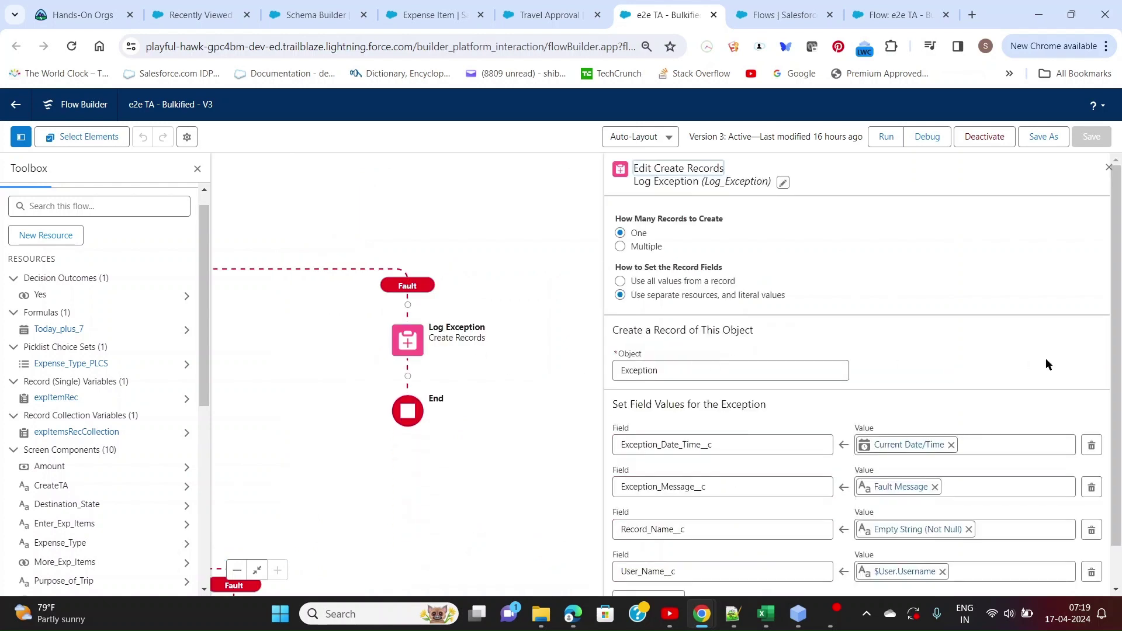
{"action": "scroll", "coordinate": [1120, 369], "scroll_direction": "down", "scroll_amount": 1}
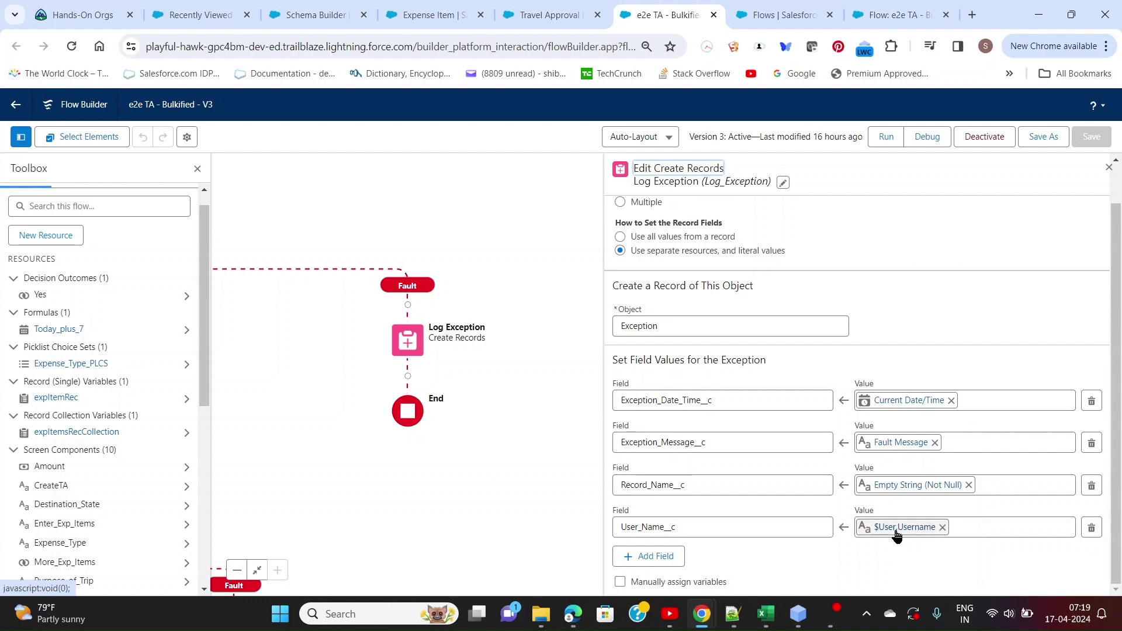
{"action": "left_click", "coordinate": [1108, 167]}
{"action": "left_click_drag", "start_coordinate": [743, 443], "coordinate": [976, 385]}
{"action": "mouse_move", "coordinate": [671, 453]}
{"action": "left_mouse_down"}
{"action": "mouse_move", "coordinate": [834, 433]}
{"action": "mouse_move", "coordinate": [806, 511]}
{"action": "left_mouse_up"}
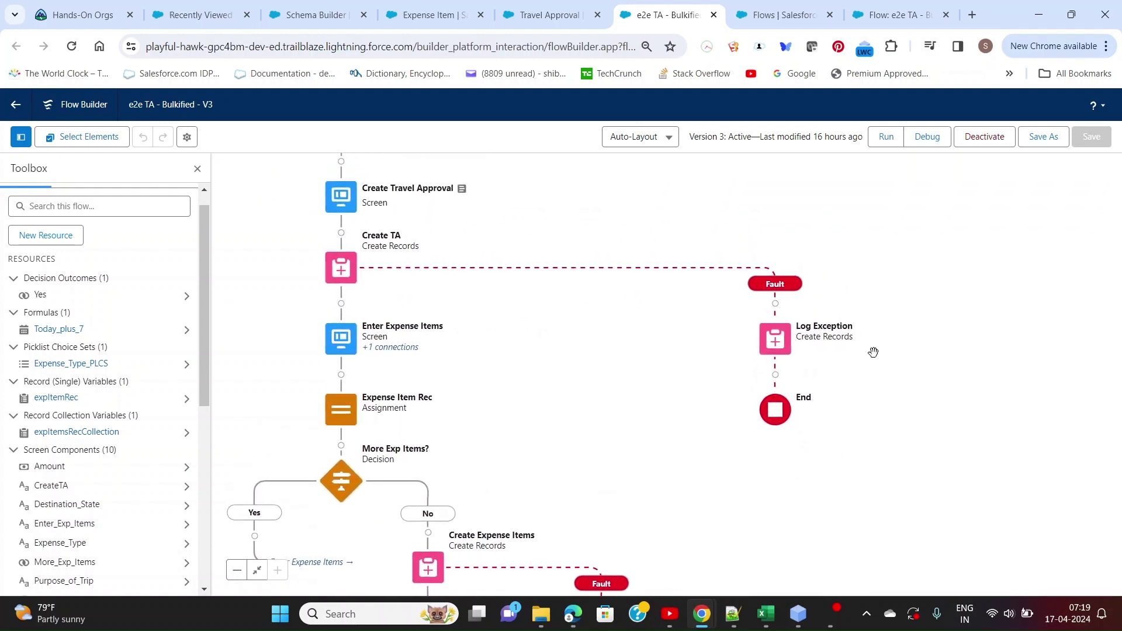
{"action": "left_click_drag", "start_coordinate": [875, 353], "coordinate": [879, 411]}
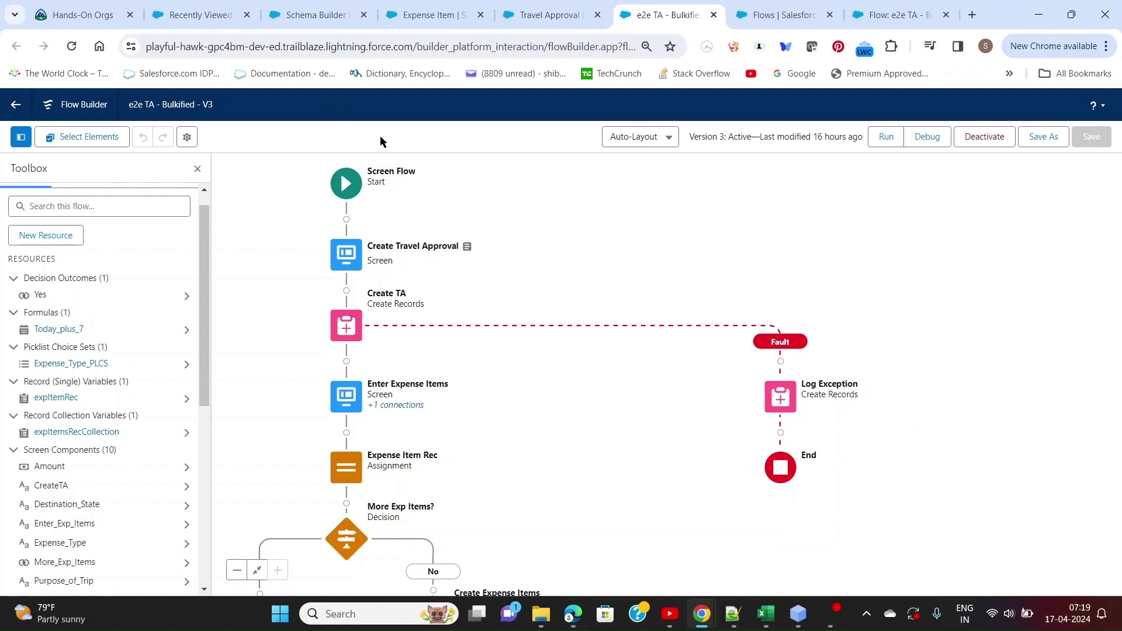
- Switch to the Travel Approval object in Setup and open its Create TA & Exp Items custom button for editing
{"action": "left_click", "coordinate": [429, 14]}
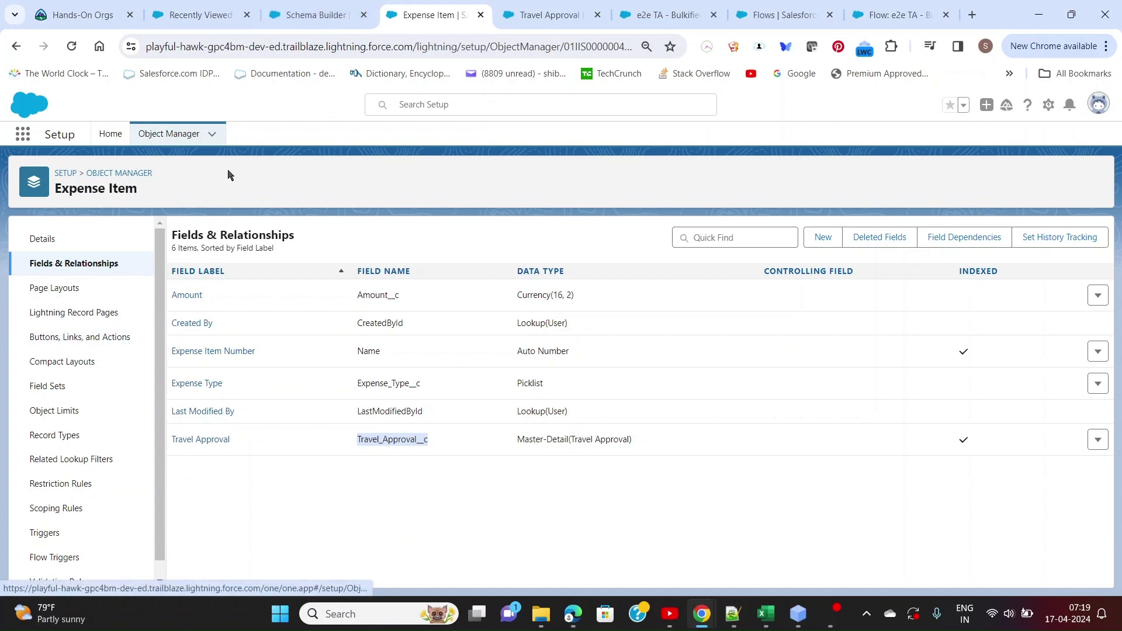
{"action": "left_click", "coordinate": [549, 15]}
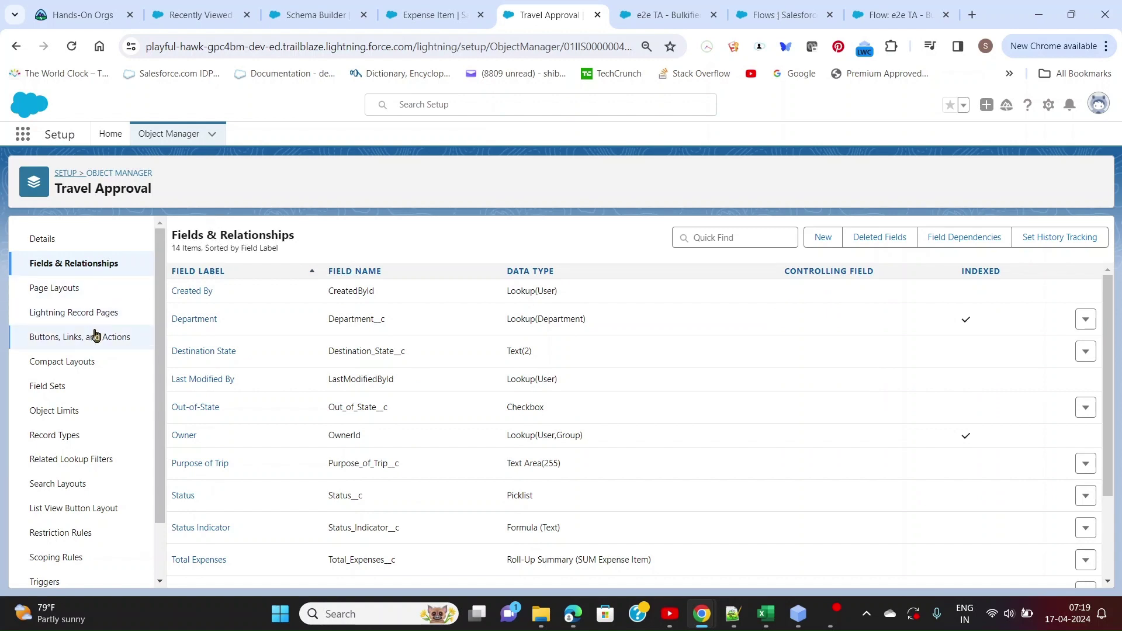
{"action": "scroll", "coordinate": [82, 362], "scroll_direction": "down", "scroll_amount": 1}
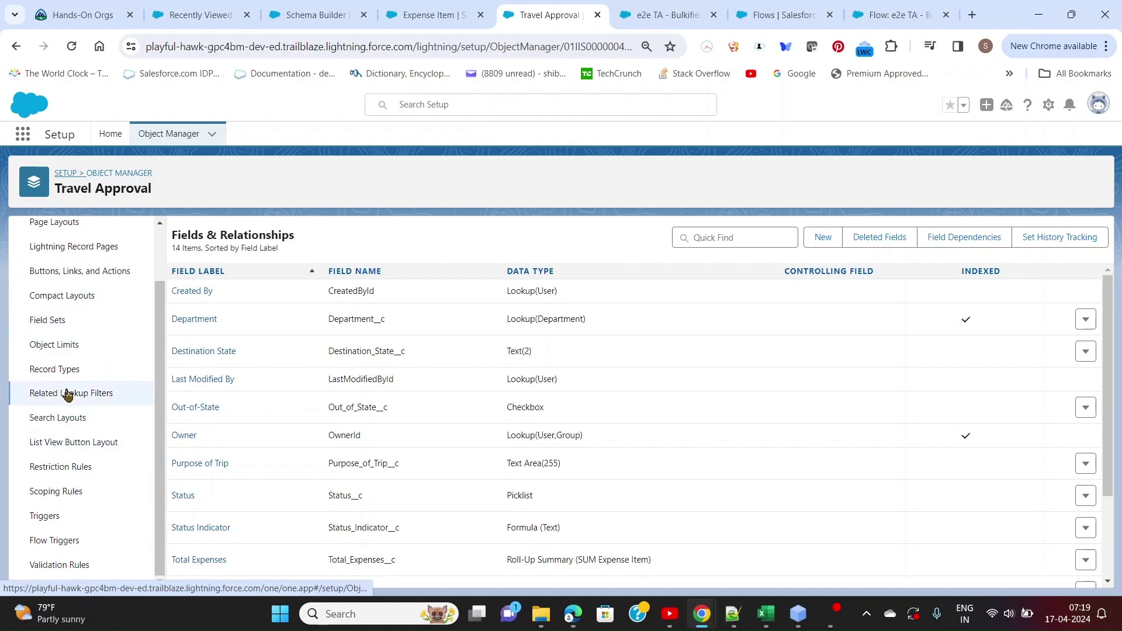
{"action": "left_click", "coordinate": [84, 278]}
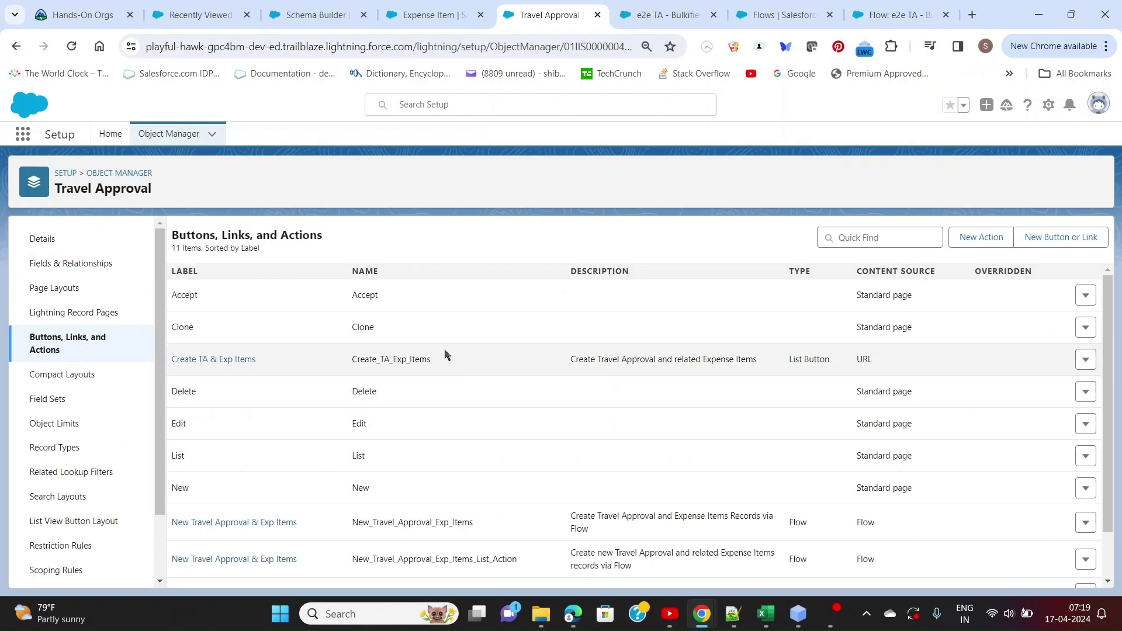
{"action": "left_click", "coordinate": [1085, 359]}
{"action": "left_click", "coordinate": [1052, 390]}
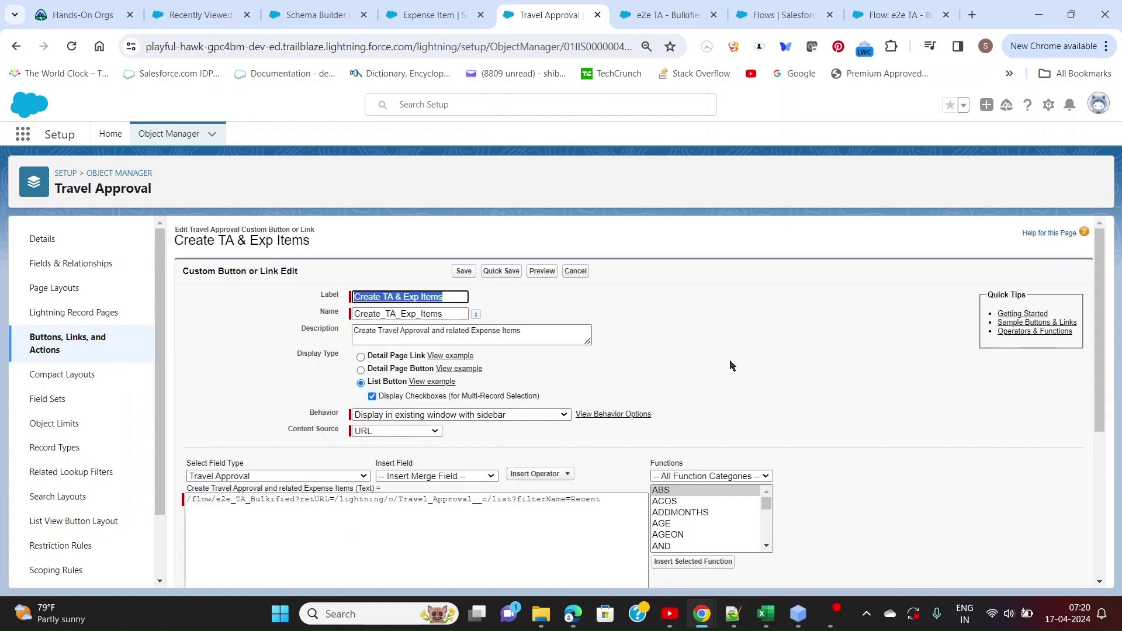
- Highlight the button's Display Type label, view the List Button example and close the example window
{"action": "left_click", "coordinate": [664, 283]}
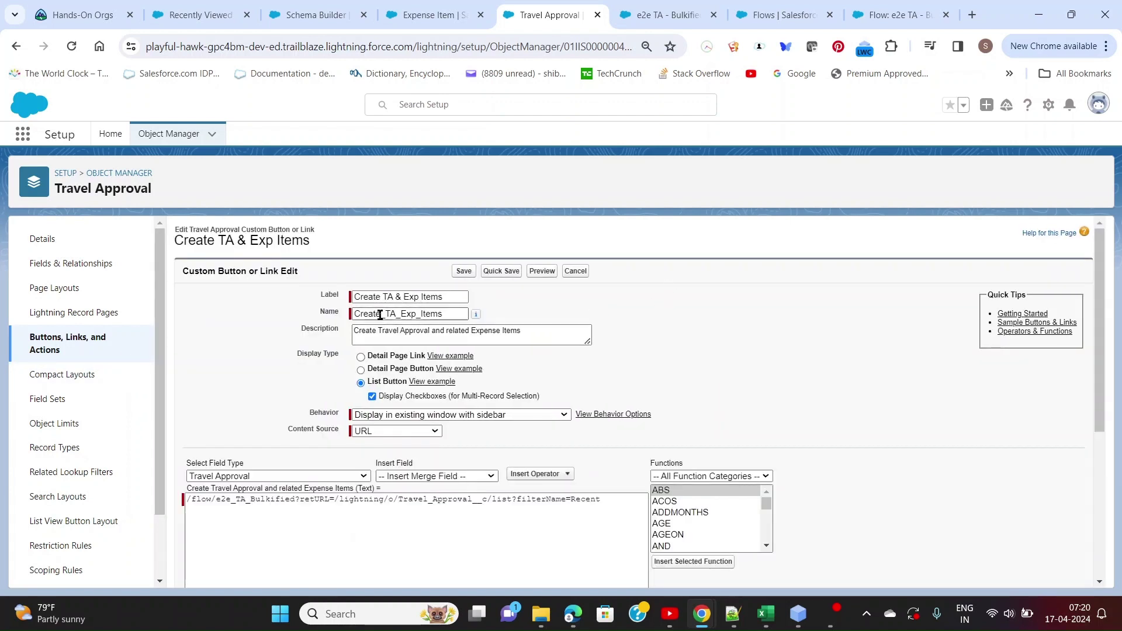
{"action": "left_click_drag", "start_coordinate": [298, 354], "coordinate": [343, 357]}
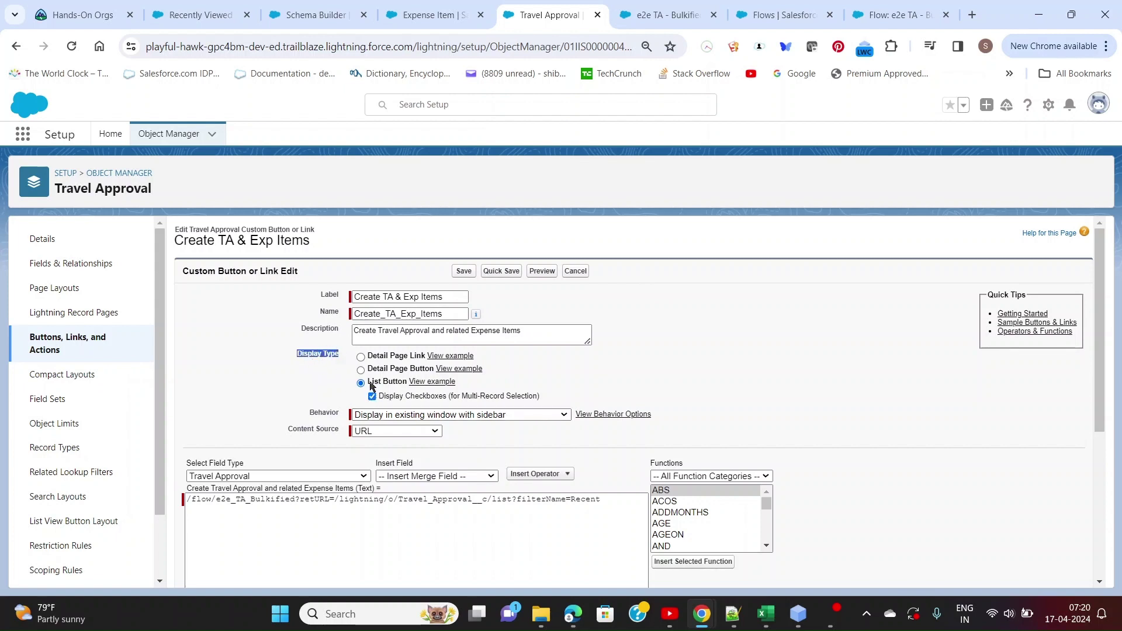
{"action": "left_click", "coordinate": [437, 383]}
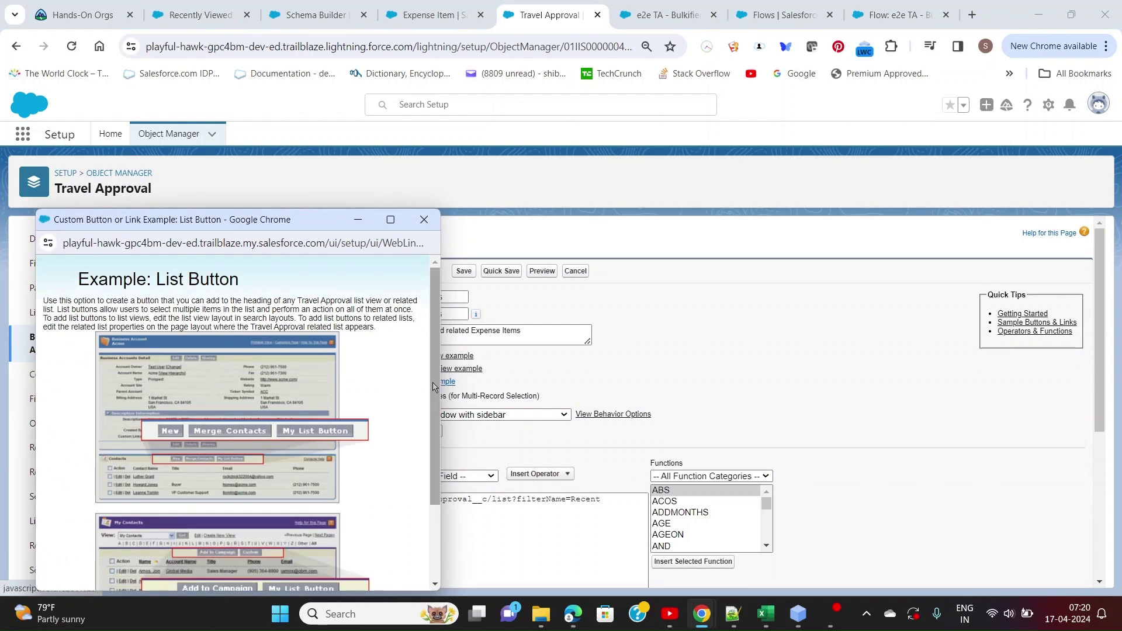
{"action": "left_click", "coordinate": [424, 219]}
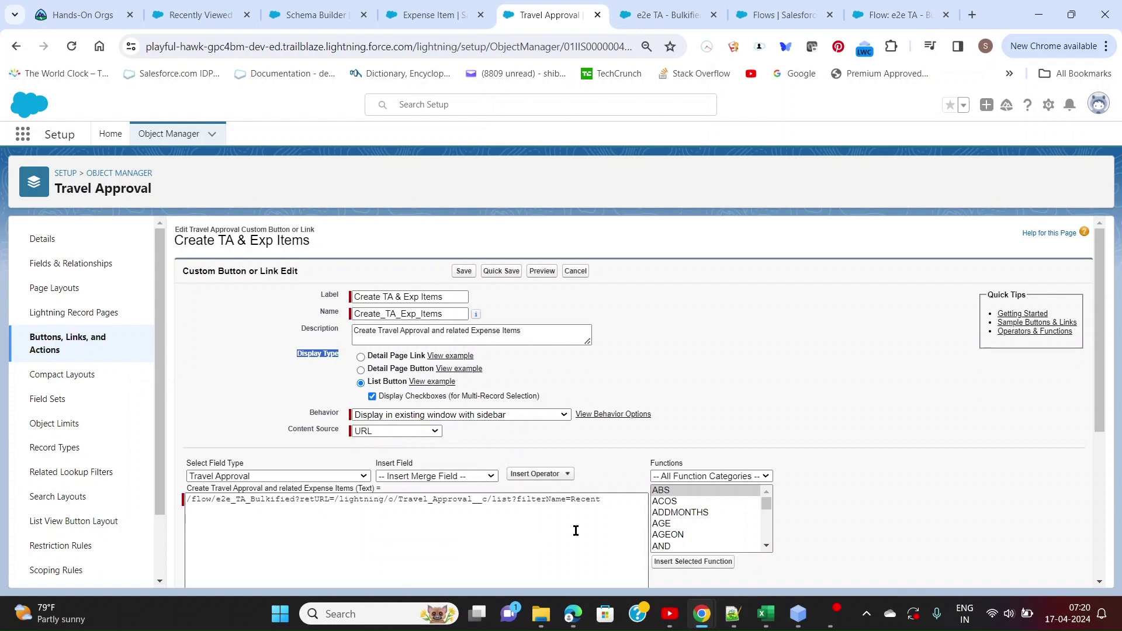
- Enlarge the page and highlight /flow/e2e_TA_Bulkified in the custom button's URL
{"action": "key", "text": "ctrl+plus"}
{"action": "key", "text": "ctrl+plus"}
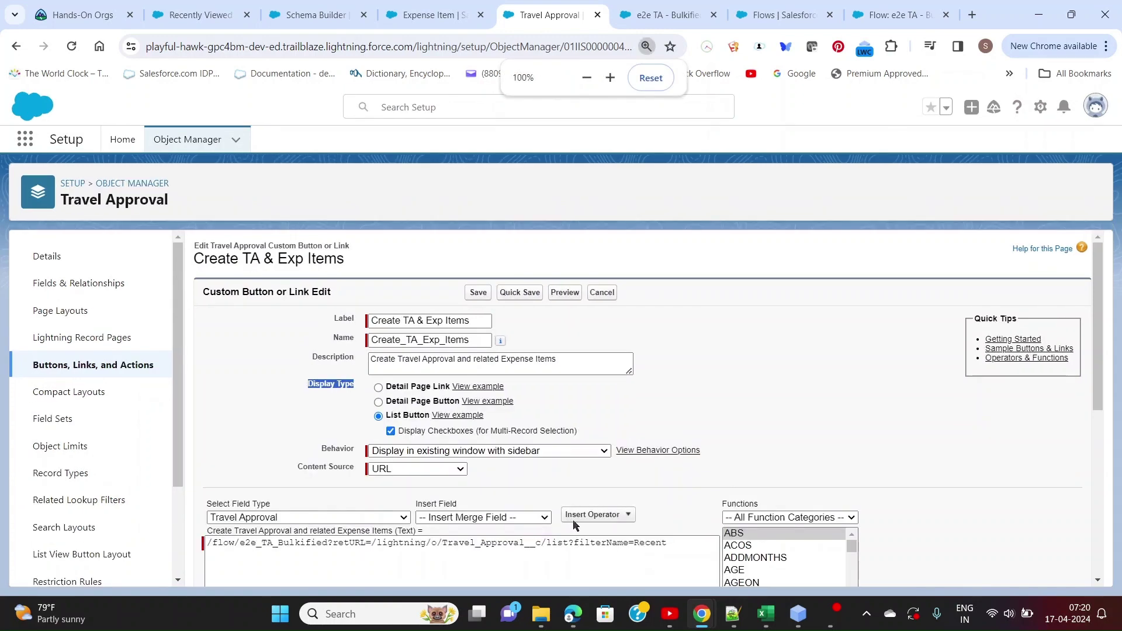
{"action": "left_click_drag", "start_coordinate": [1095, 324], "coordinate": [1081, 406]}
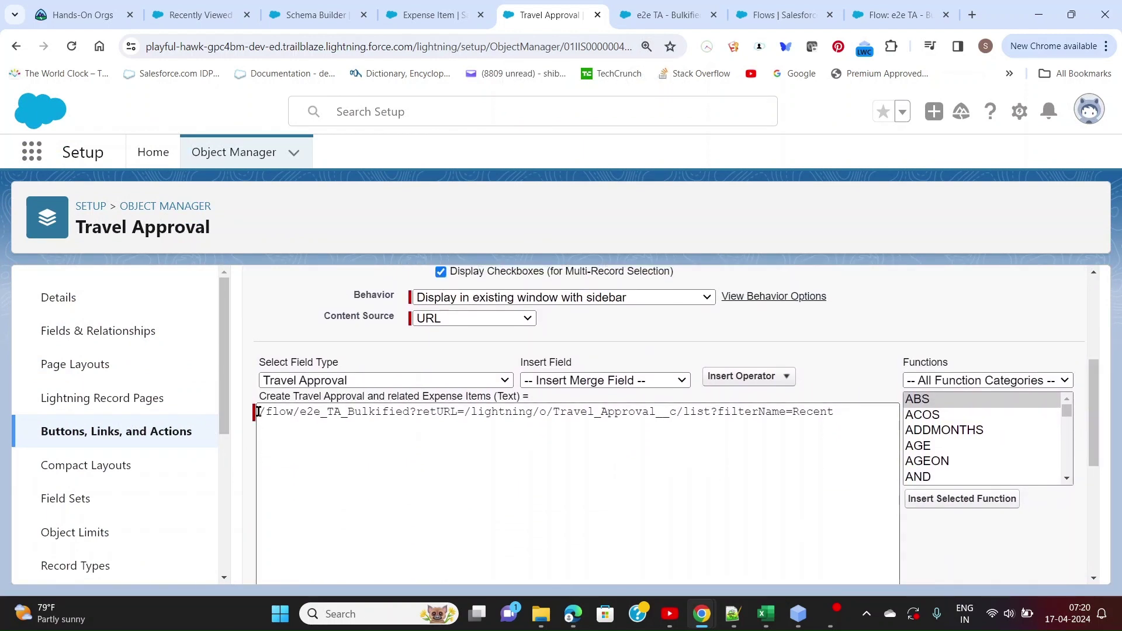
{"action": "left_click_drag", "start_coordinate": [259, 411], "coordinate": [411, 411]}
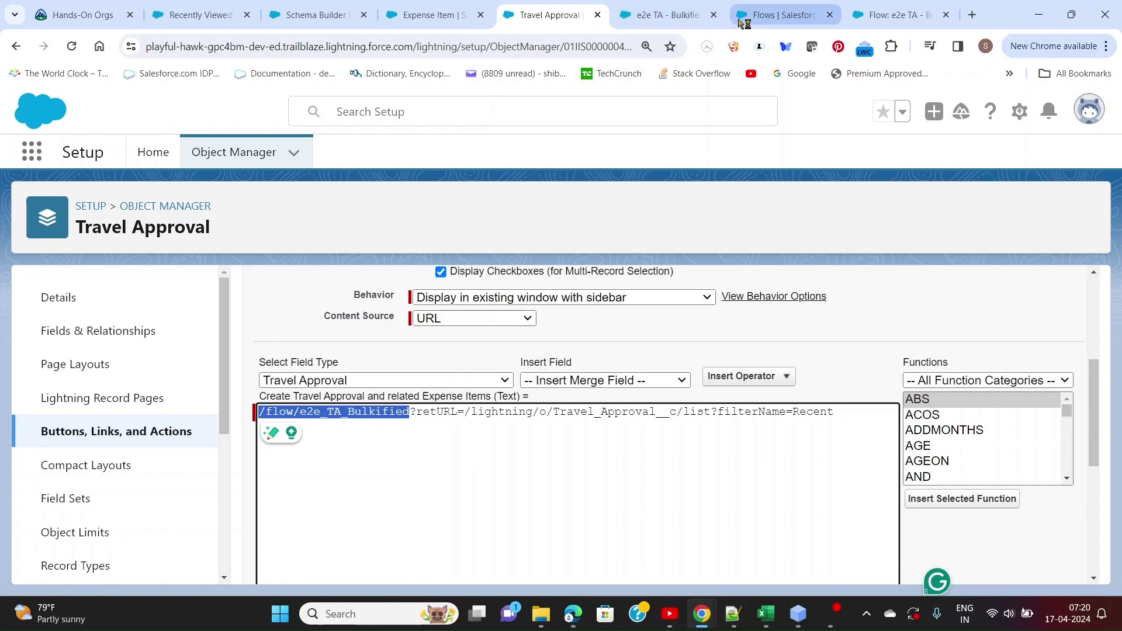
- Open the e2e TA - Bulkified flow's detail page, review its versions and highlight the flow's URL /flow/e2e_TA_Bulkified
{"action": "left_click", "coordinate": [743, 21]}
{"action": "left_click", "coordinate": [881, 18]}
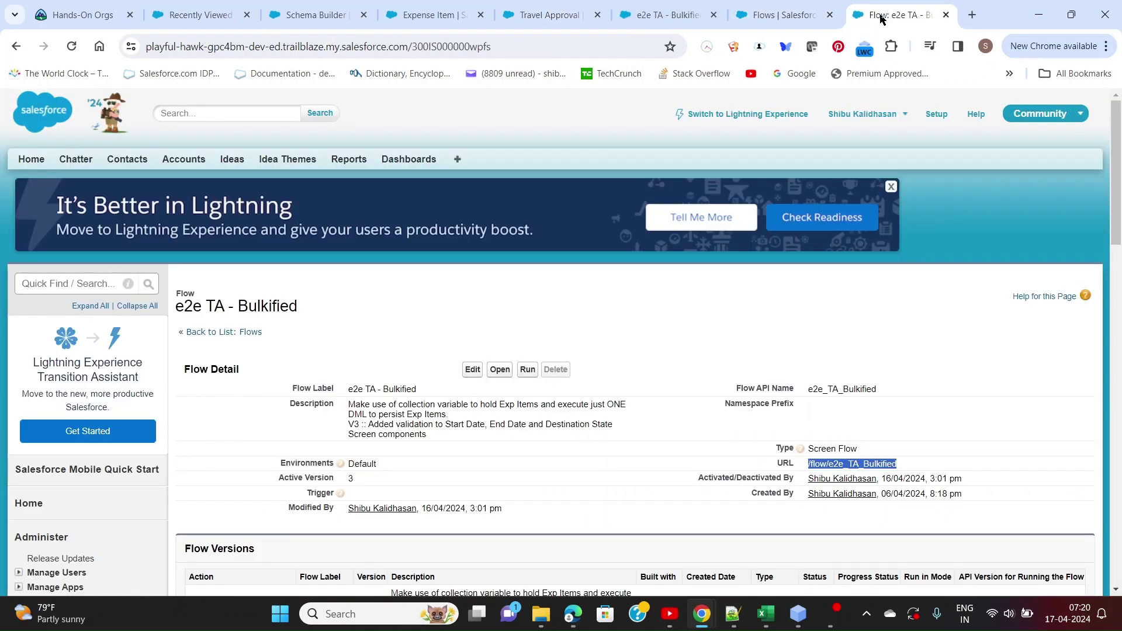
{"action": "scroll", "coordinate": [250, 365], "scroll_direction": "down", "scroll_amount": 5}
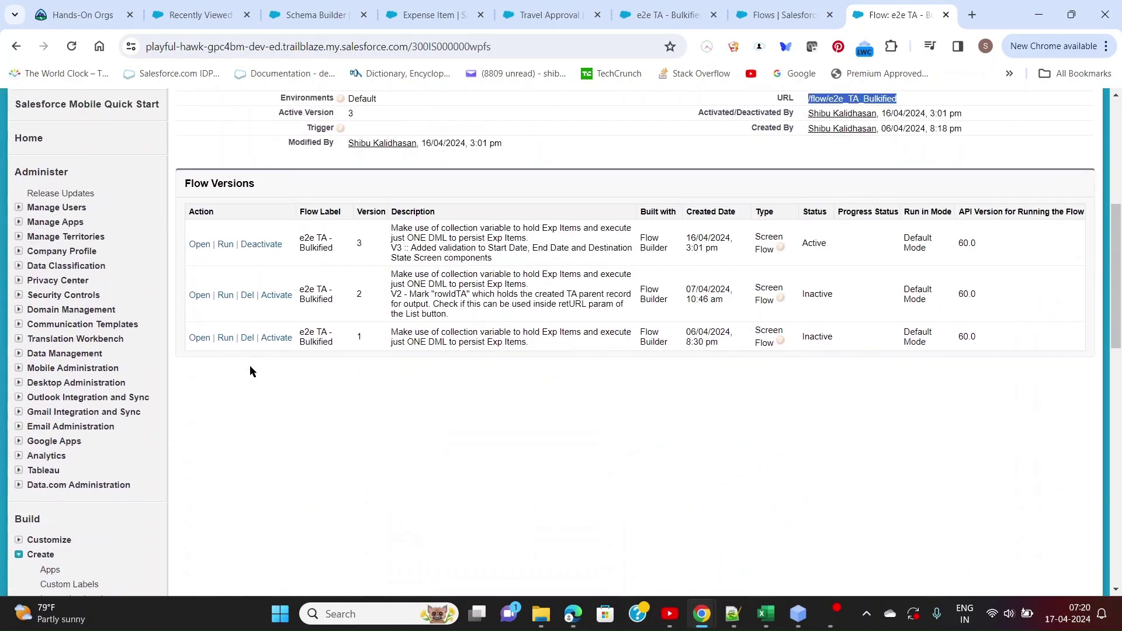
{"action": "scroll", "coordinate": [368, 349], "scroll_direction": "up", "scroll_amount": 1}
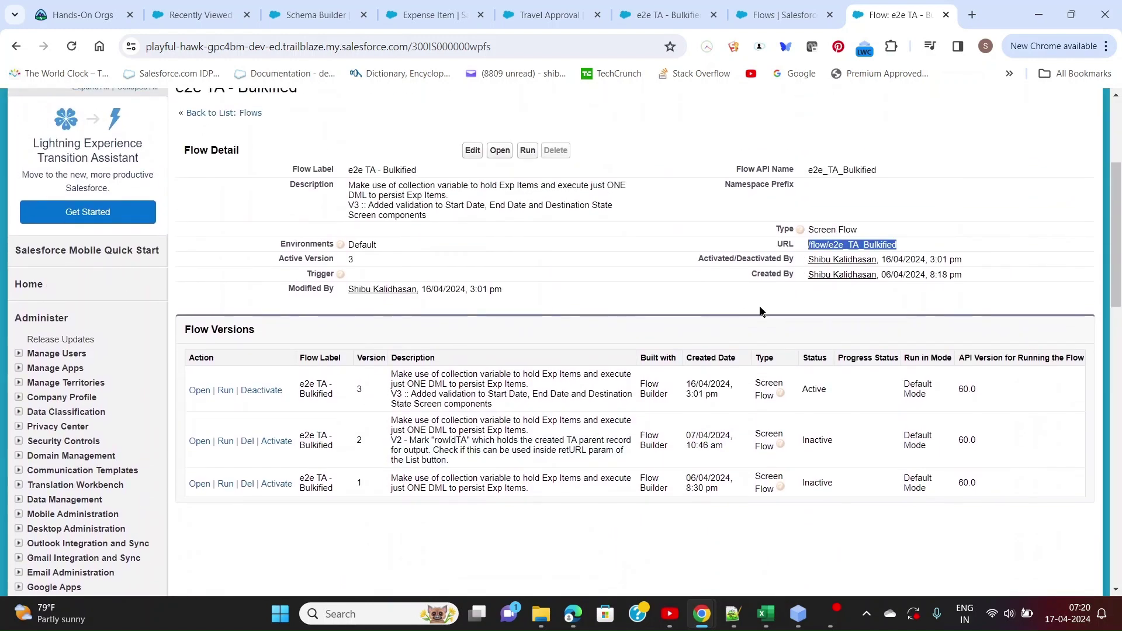
{"action": "left_click", "coordinate": [908, 246]}
{"action": "left_click_drag", "start_coordinate": [809, 248], "coordinate": [903, 246]}
- Return to the custom button's definition and highlight retURL and its value /lightning/o/Travel_Approval__c/list?filterName=Recent
{"action": "left_click", "coordinate": [545, 17]}
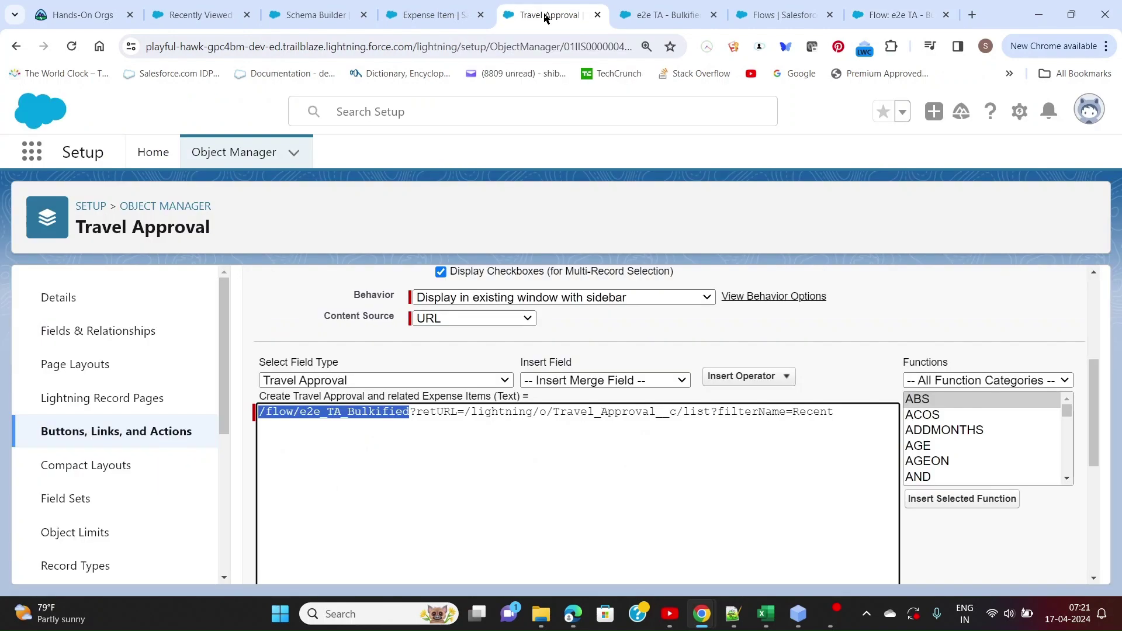
{"action": "left_click", "coordinate": [413, 412]}
{"action": "left_click_drag", "start_coordinate": [419, 414], "coordinate": [453, 413]}
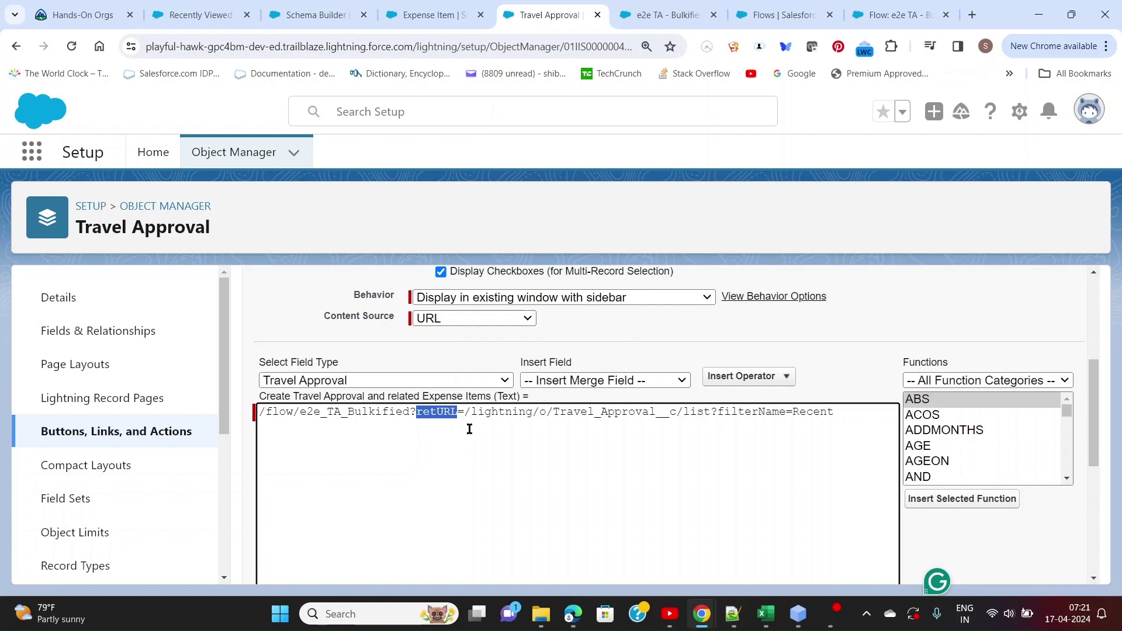
{"action": "left_click_drag", "start_coordinate": [467, 414], "coordinate": [838, 426]}
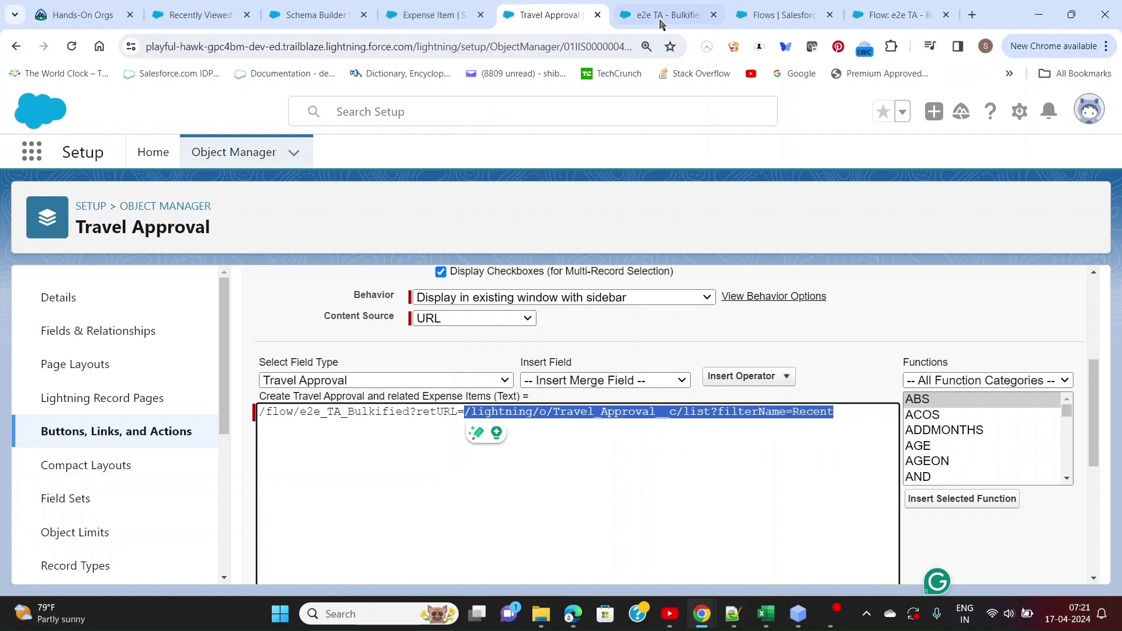
- Switch the Travel Approvals list in the Travel App to the Recently Viewed list view and pin it
{"action": "left_click", "coordinate": [449, 16]}
{"action": "left_click", "coordinate": [293, 17]}
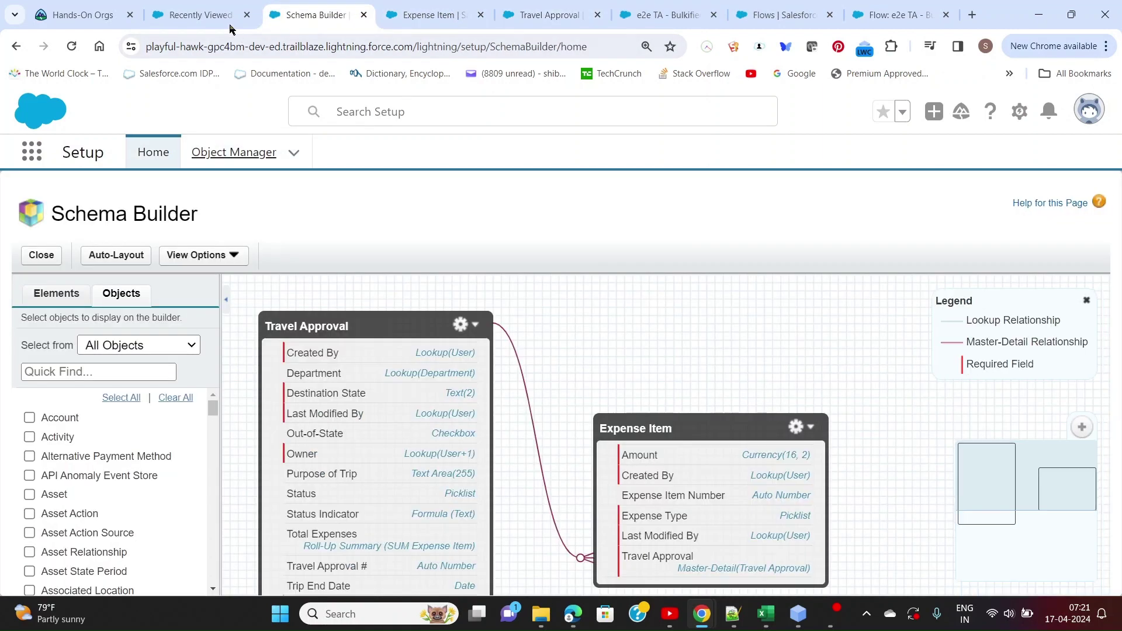
{"action": "left_click", "coordinate": [228, 19]}
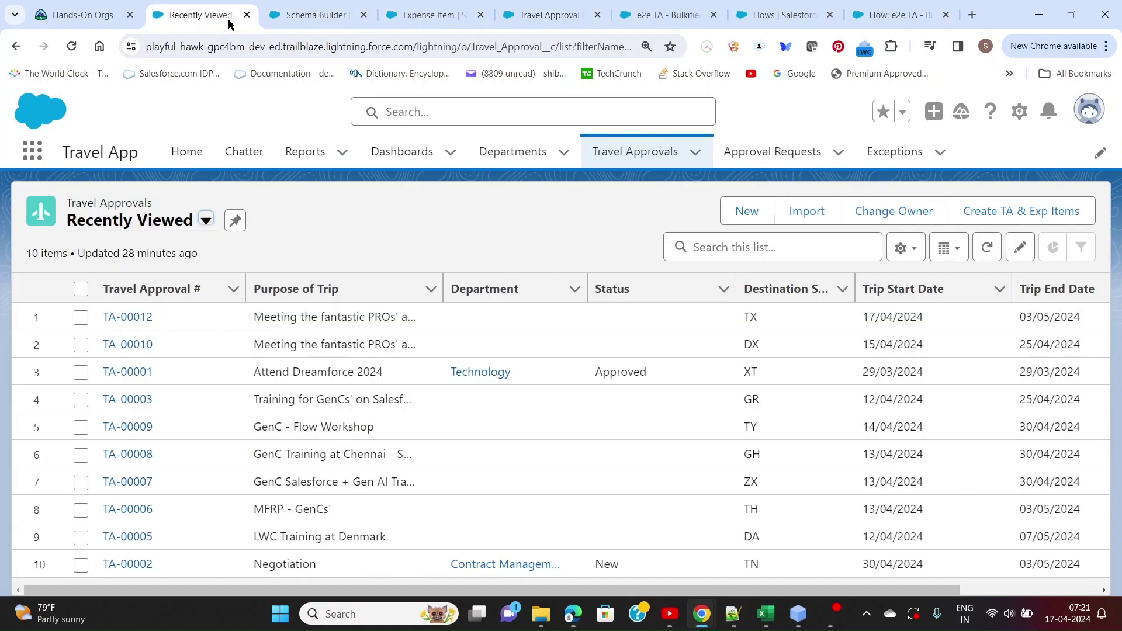
{"action": "left_click", "coordinate": [640, 153]}
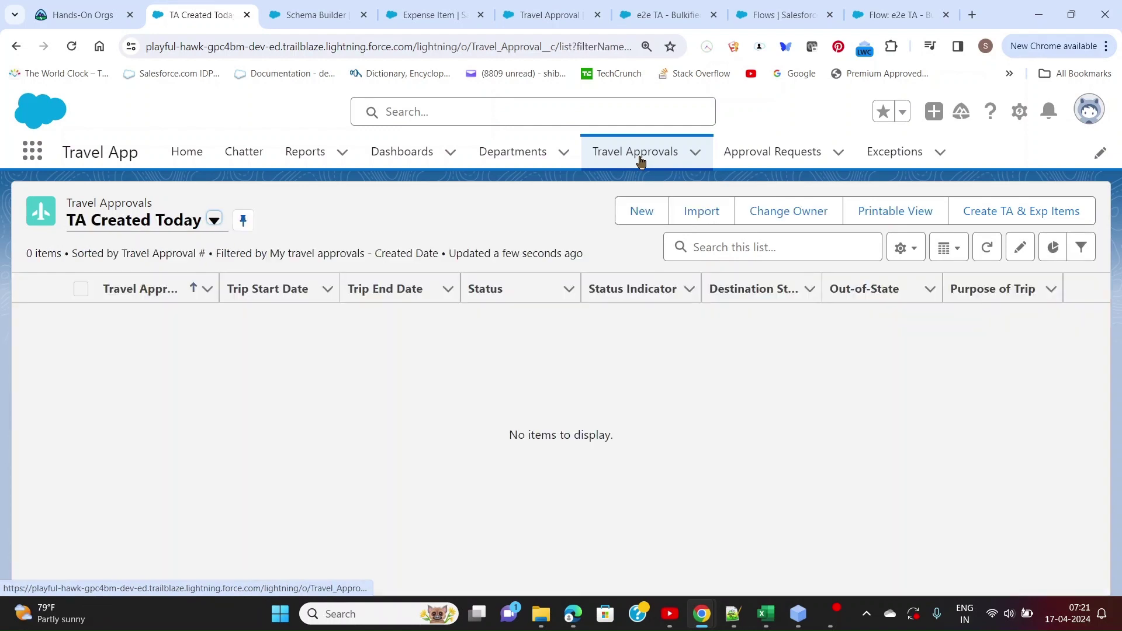
{"action": "left_click", "coordinate": [215, 221]}
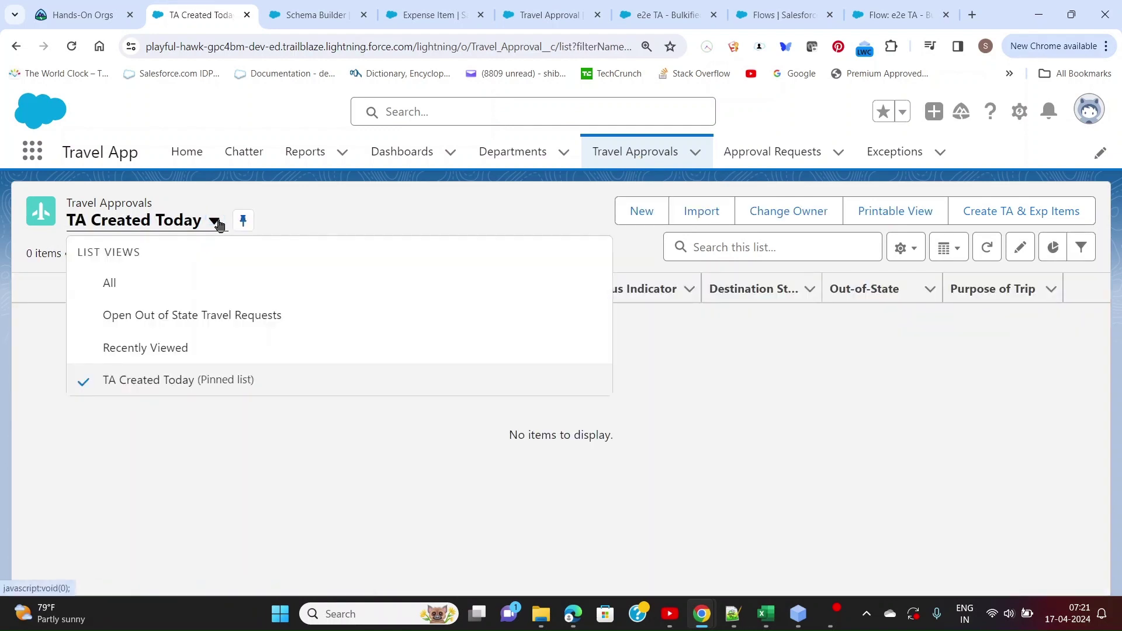
{"action": "left_click", "coordinate": [150, 351]}
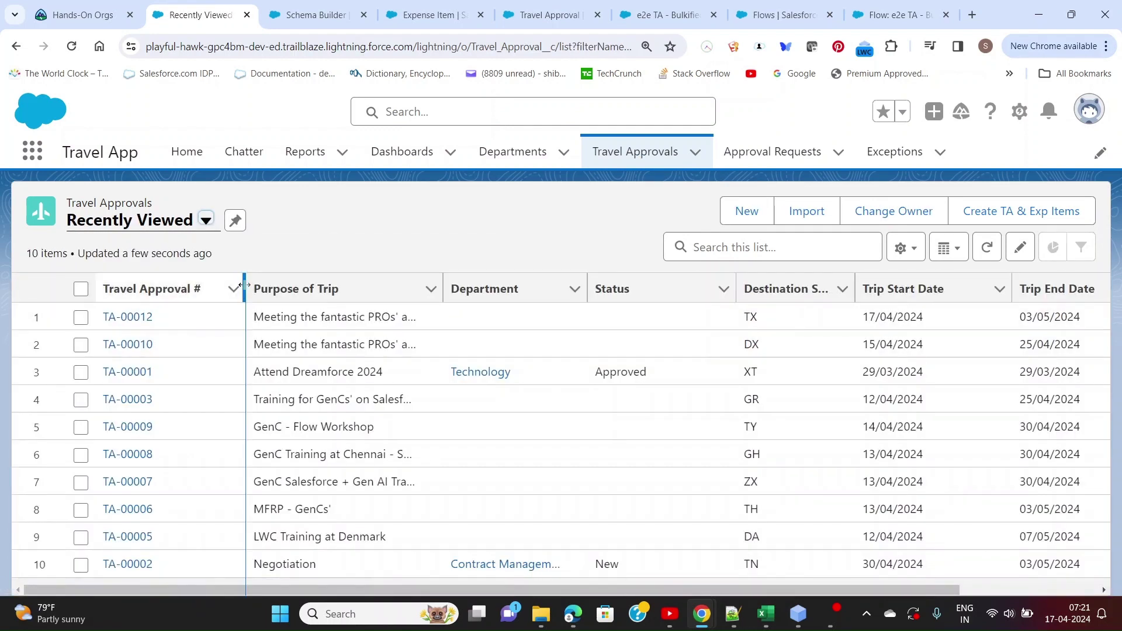
{"action": "left_click", "coordinate": [235, 228]}
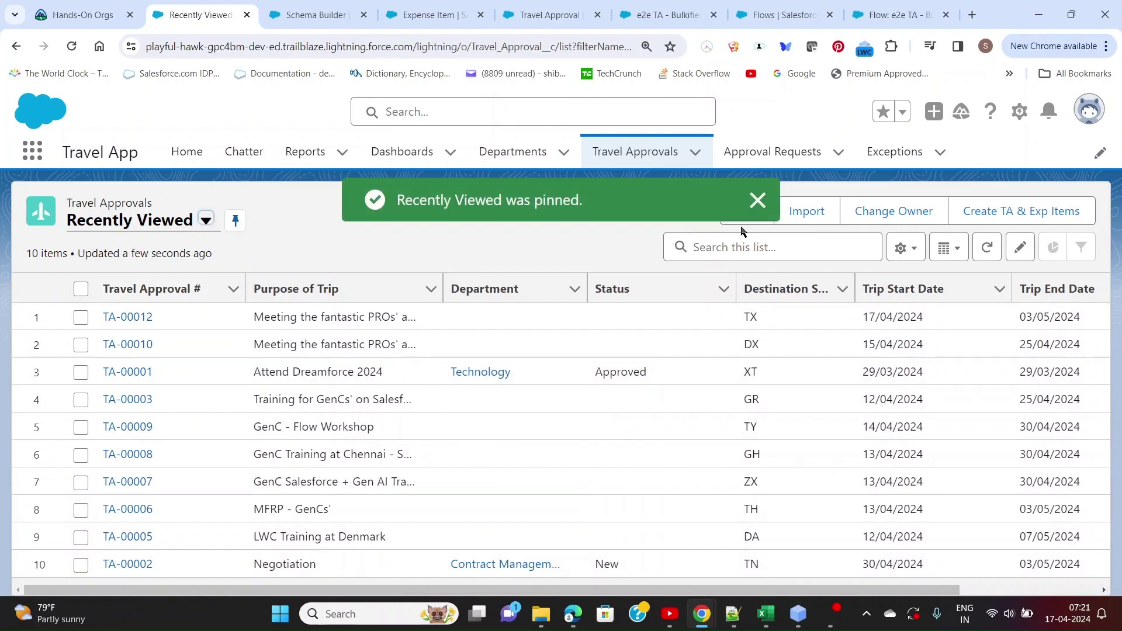
{"action": "left_click", "coordinate": [758, 201]}
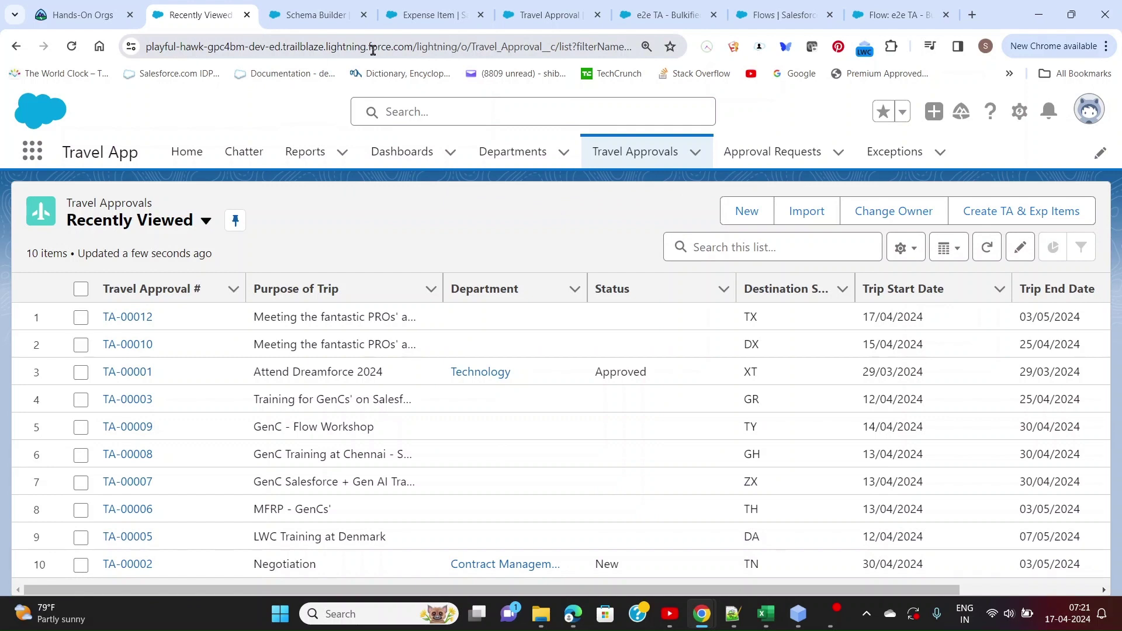
- Highlight the part of the list view's web address after the domain and compare it with the return path in the custom button's URL
{"action": "left_click_drag", "start_coordinate": [414, 48], "coordinate": [145, 49]}
{"action": "left_click_drag", "start_coordinate": [449, 49], "coordinate": [692, 48]}
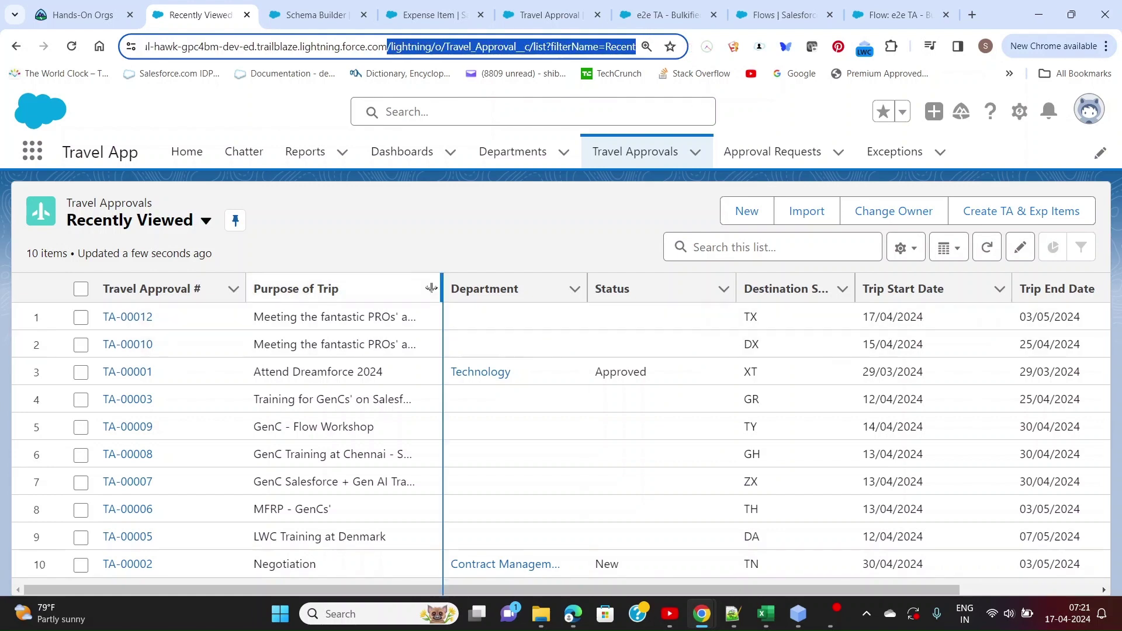
{"action": "left_click", "coordinate": [552, 15]}
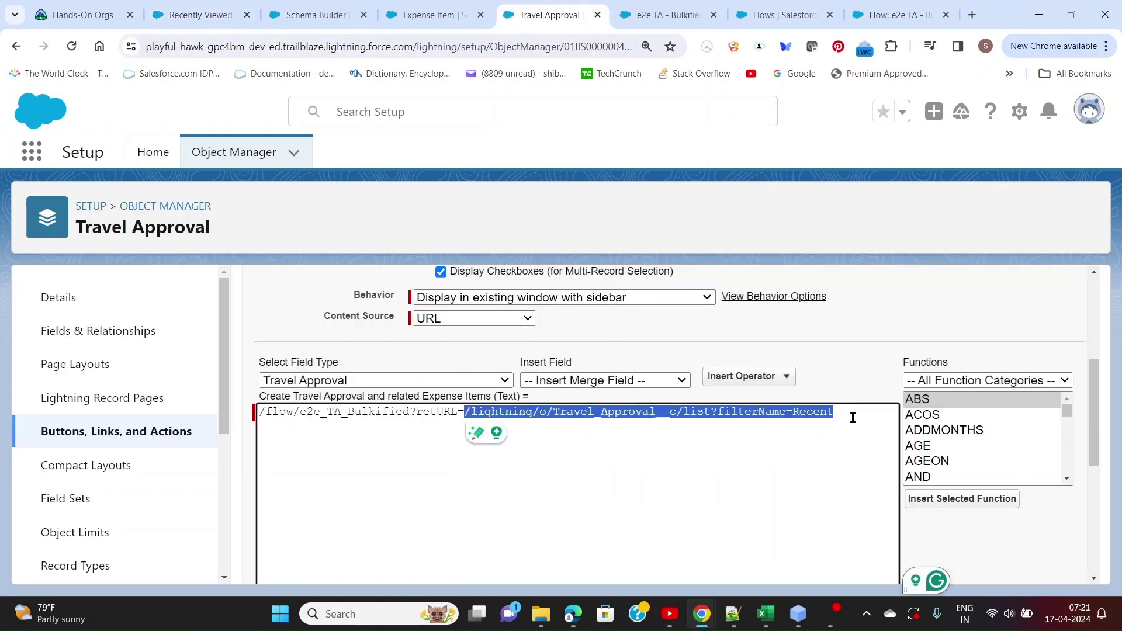
{"action": "left_click_drag", "start_coordinate": [844, 414], "coordinate": [464, 421]}
{"action": "left_click", "coordinate": [444, 480]}
- Open the Travel Approval object's List View Button Layout for editing and highlight Create TA & Exp Items among the selected custom buttons
{"action": "scroll", "coordinate": [445, 480], "scroll_direction": "down", "scroll_amount": 5}
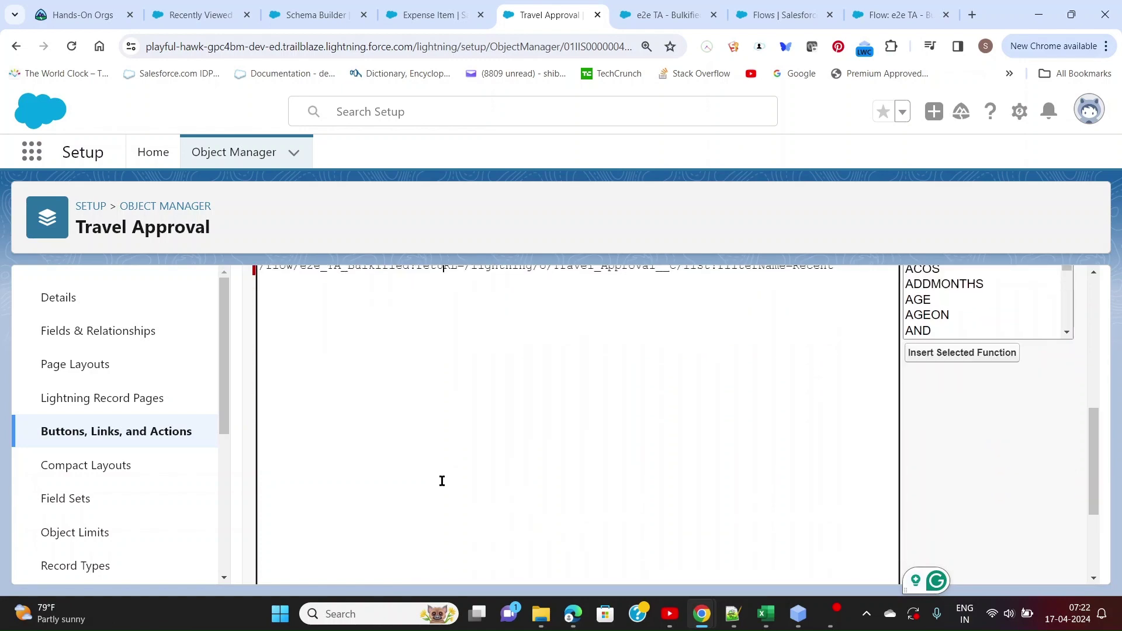
{"action": "scroll", "coordinate": [440, 480], "scroll_direction": "up", "scroll_amount": 5}
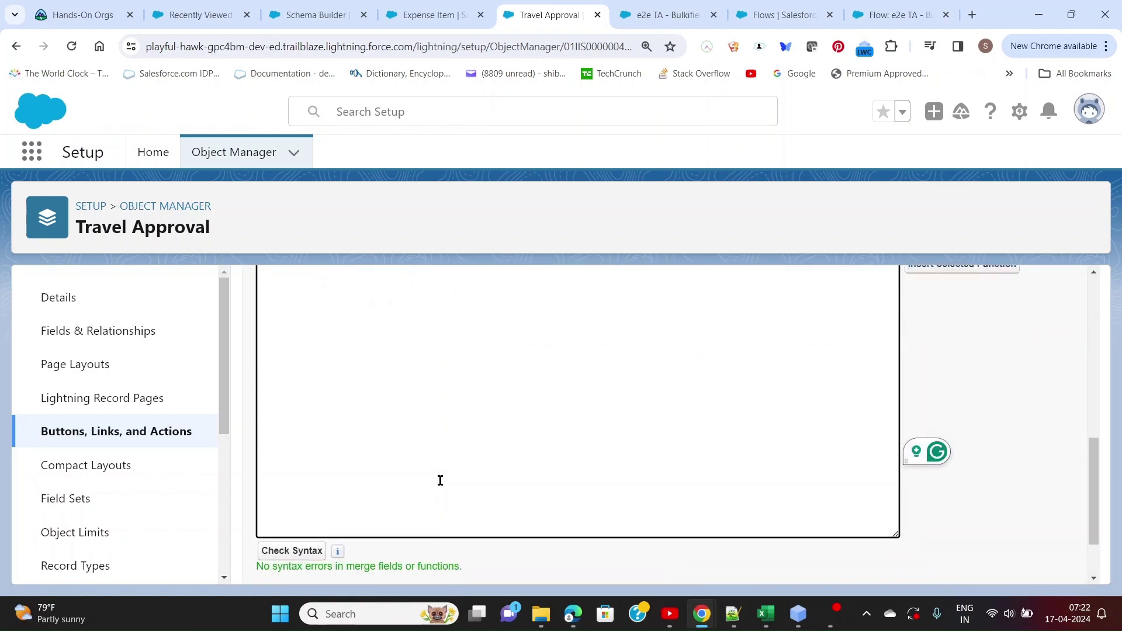
{"action": "scroll", "coordinate": [81, 417], "scroll_direction": "down", "scroll_amount": 4}
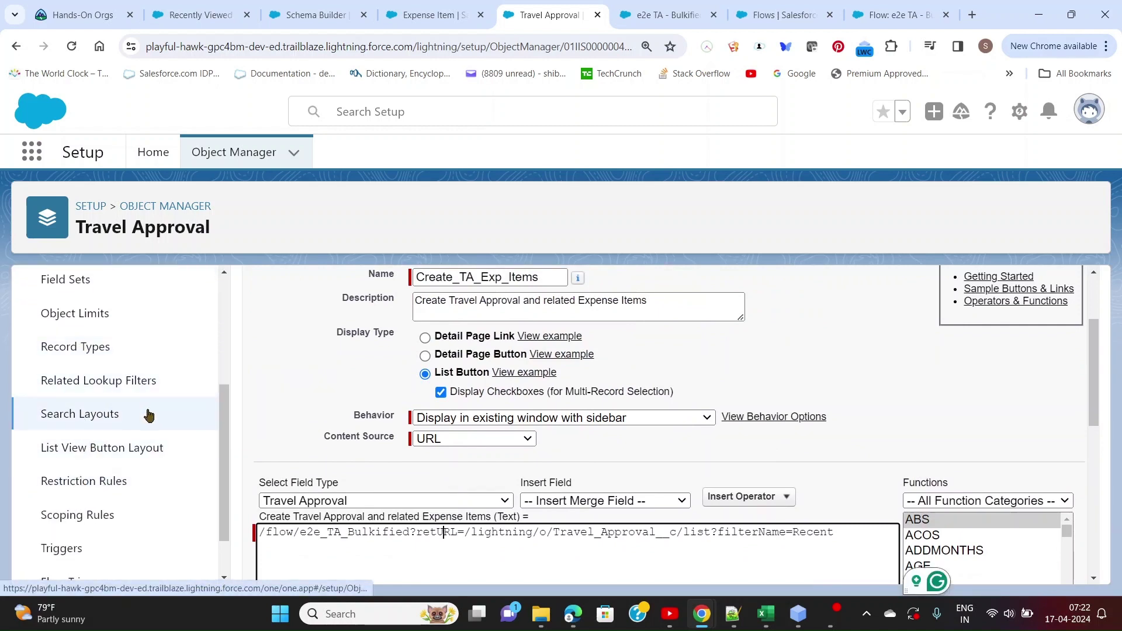
{"action": "scroll", "coordinate": [109, 425], "scroll_direction": "up", "scroll_amount": 4}
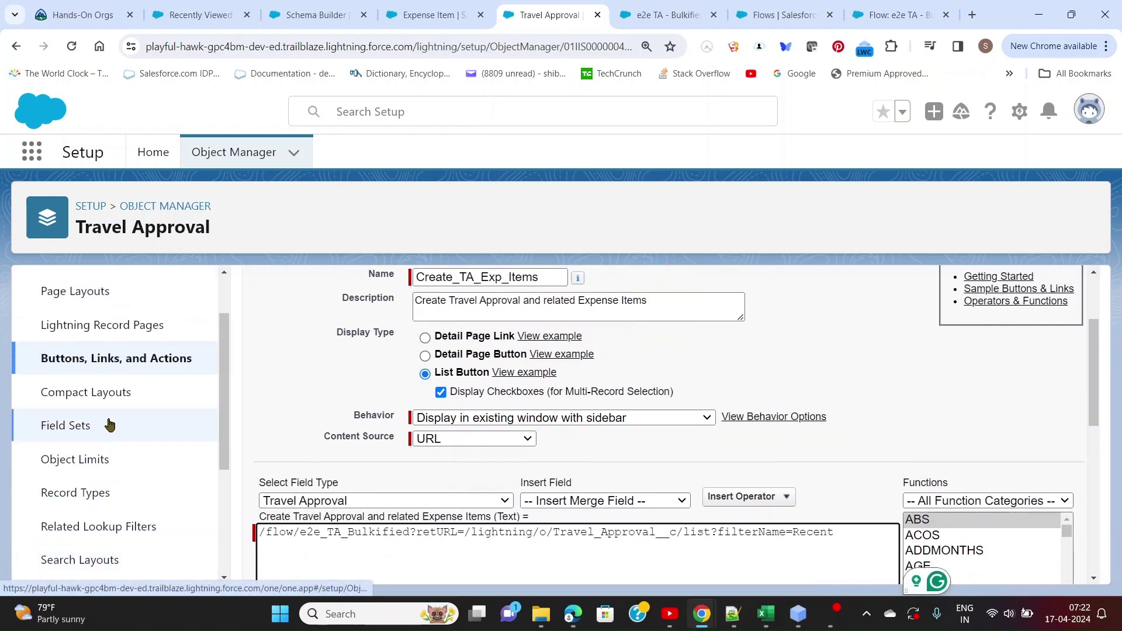
{"action": "scroll", "coordinate": [110, 425], "scroll_direction": "down", "scroll_amount": 5}
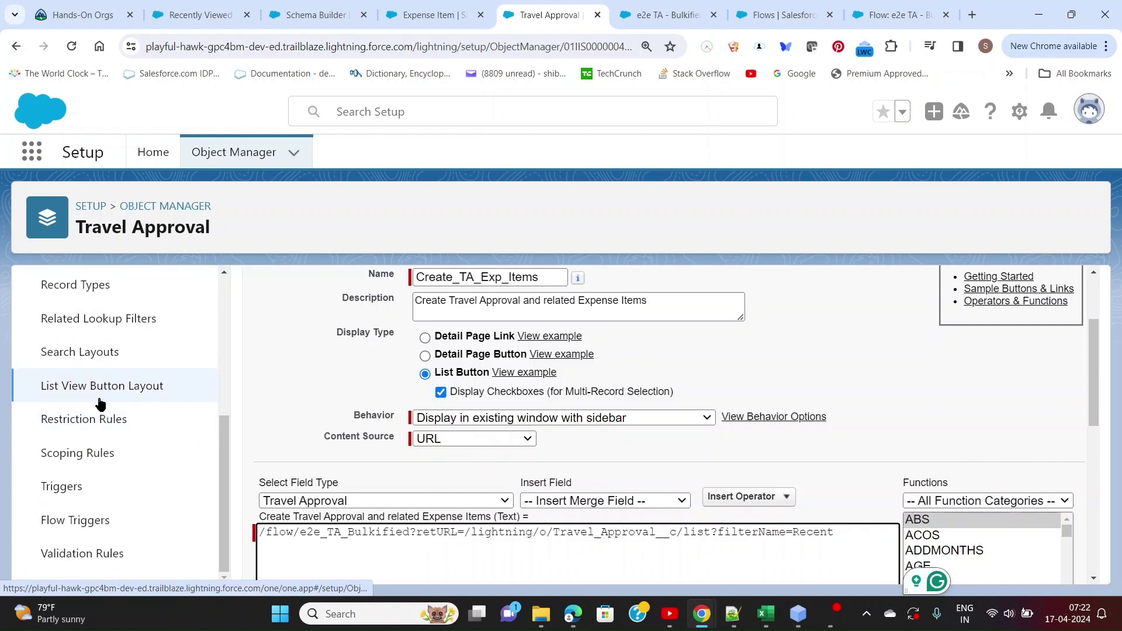
{"action": "left_click", "coordinate": [99, 395]}
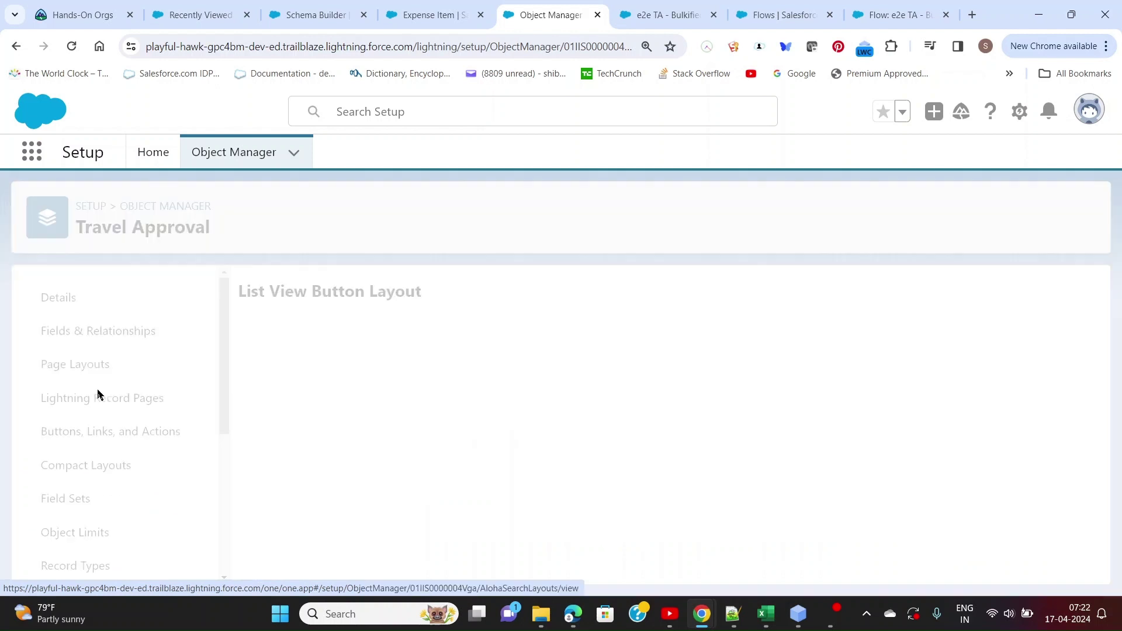
{"action": "left_click", "coordinate": [1088, 378]}
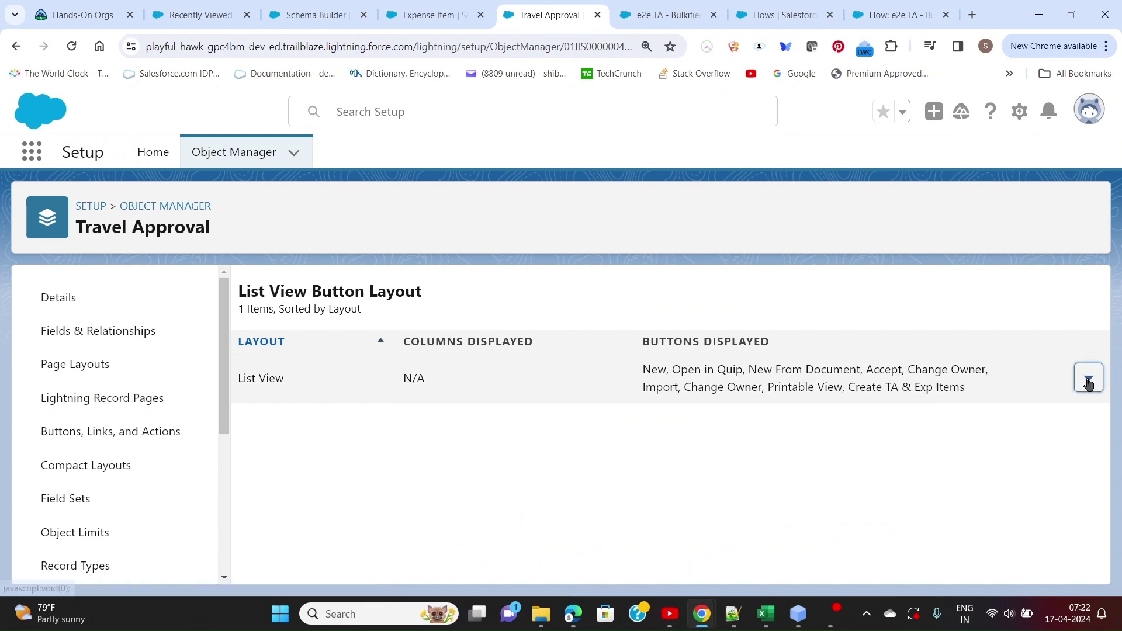
{"action": "left_click", "coordinate": [1043, 423]}
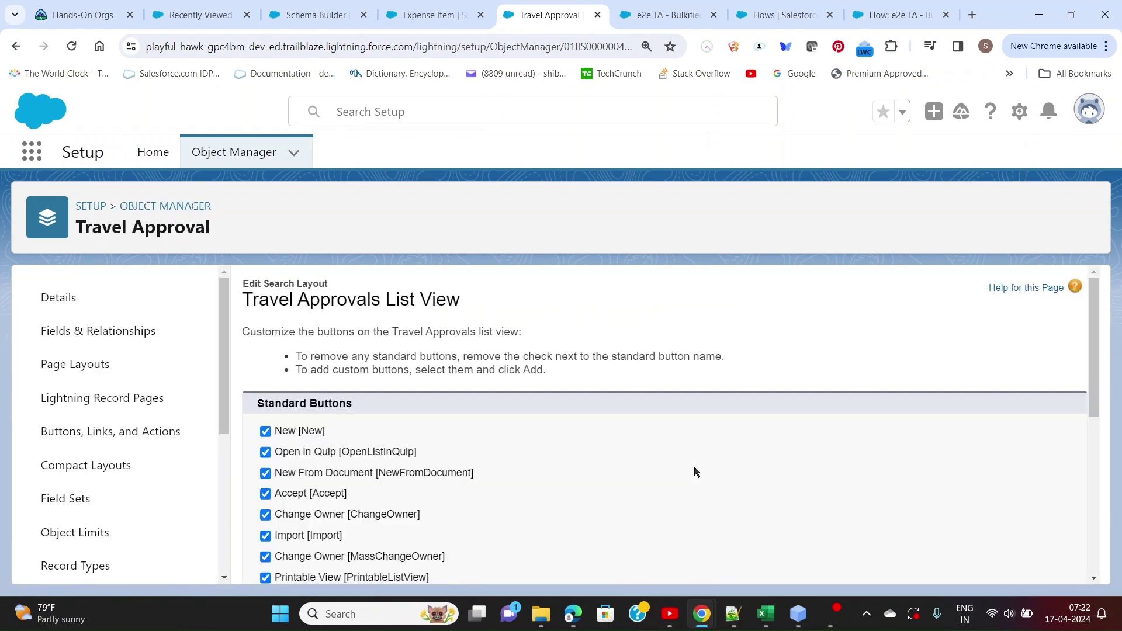
{"action": "scroll", "coordinate": [685, 463], "scroll_direction": "down", "scroll_amount": 5}
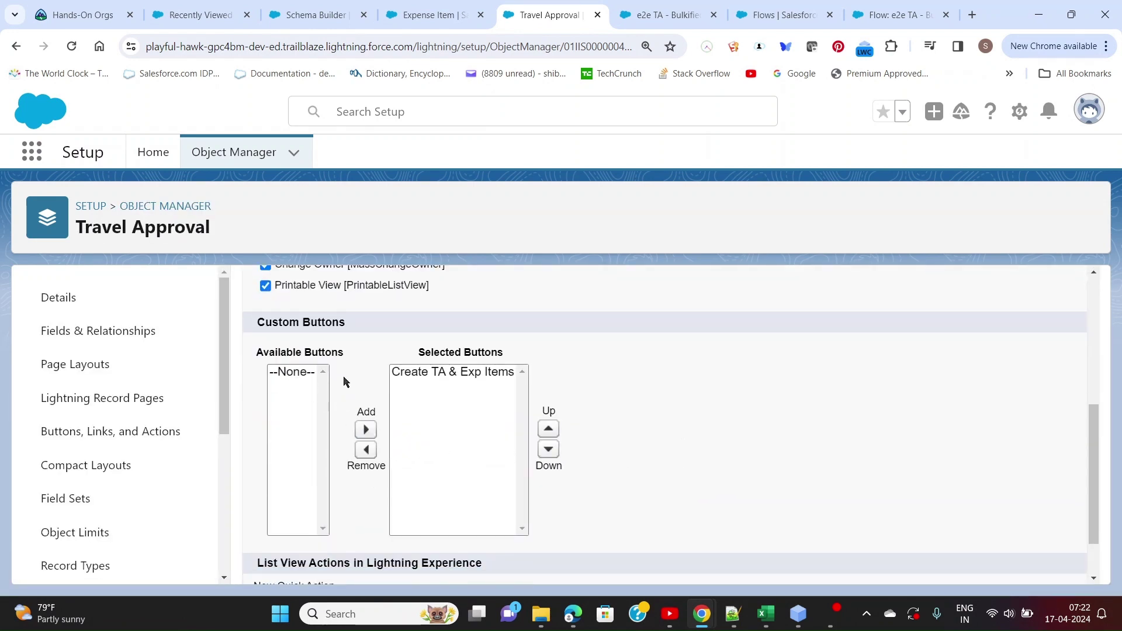
{"action": "left_click", "coordinate": [484, 374]}
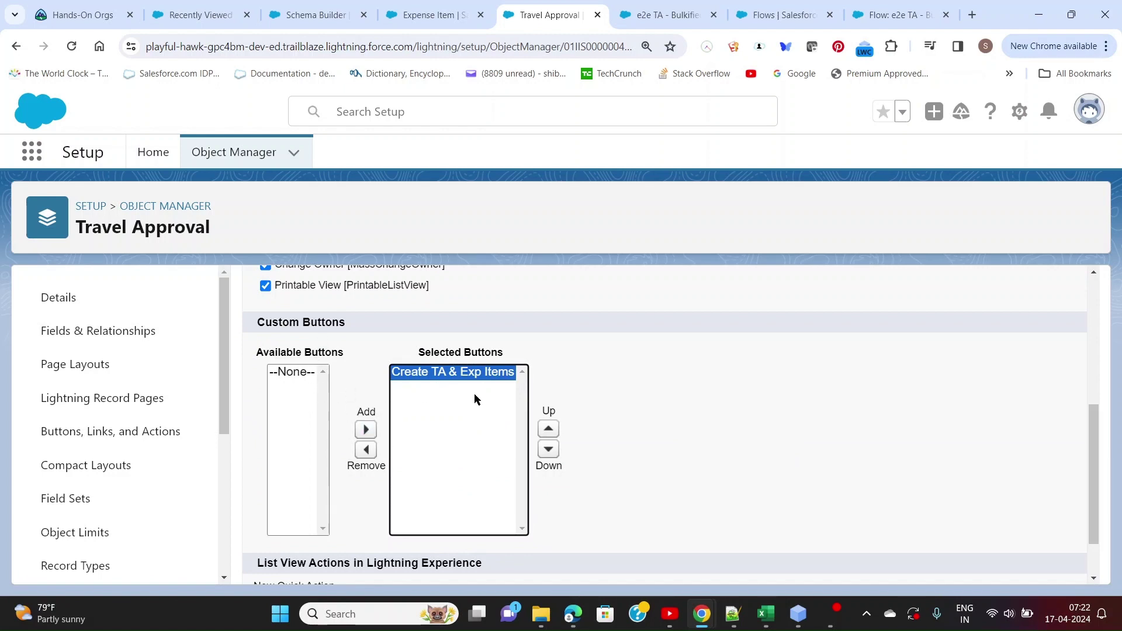
- Open the Travel Approvals list in the Travel App and glance at the solution notes in Notepad++
{"action": "left_click", "coordinate": [34, 151]}
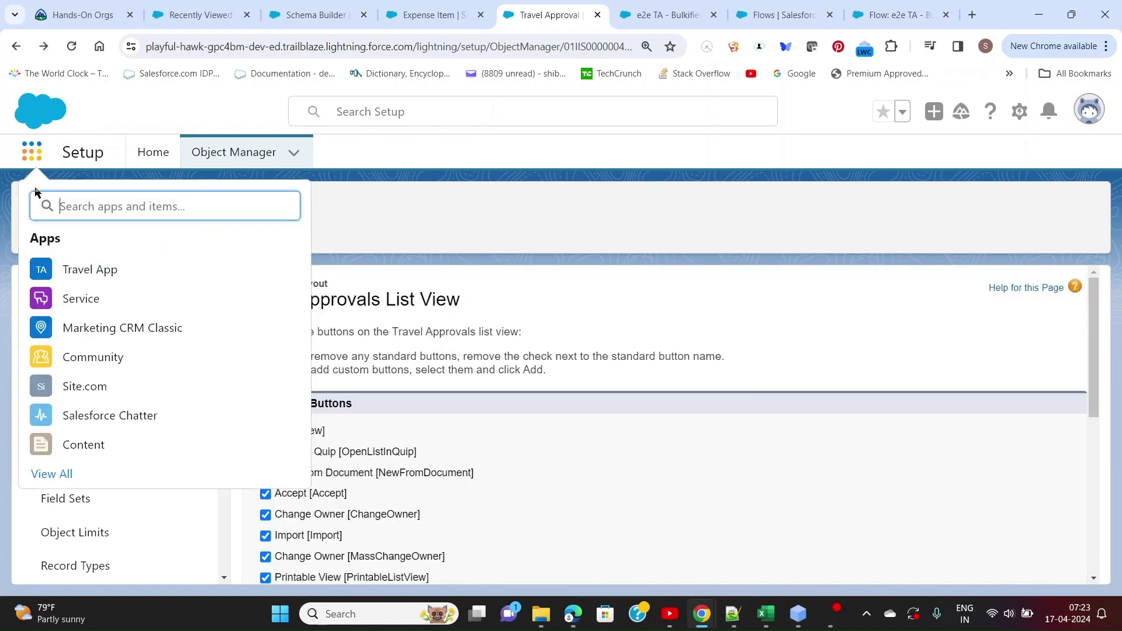
{"action": "left_click", "coordinate": [75, 275]}
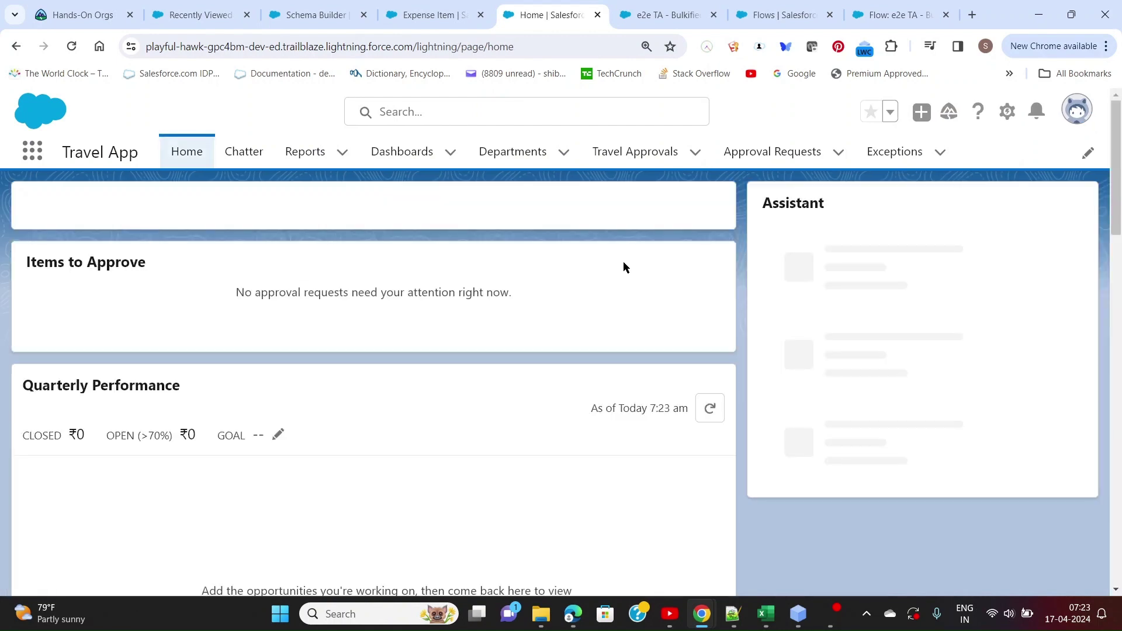
{"action": "left_click", "coordinate": [627, 153]}
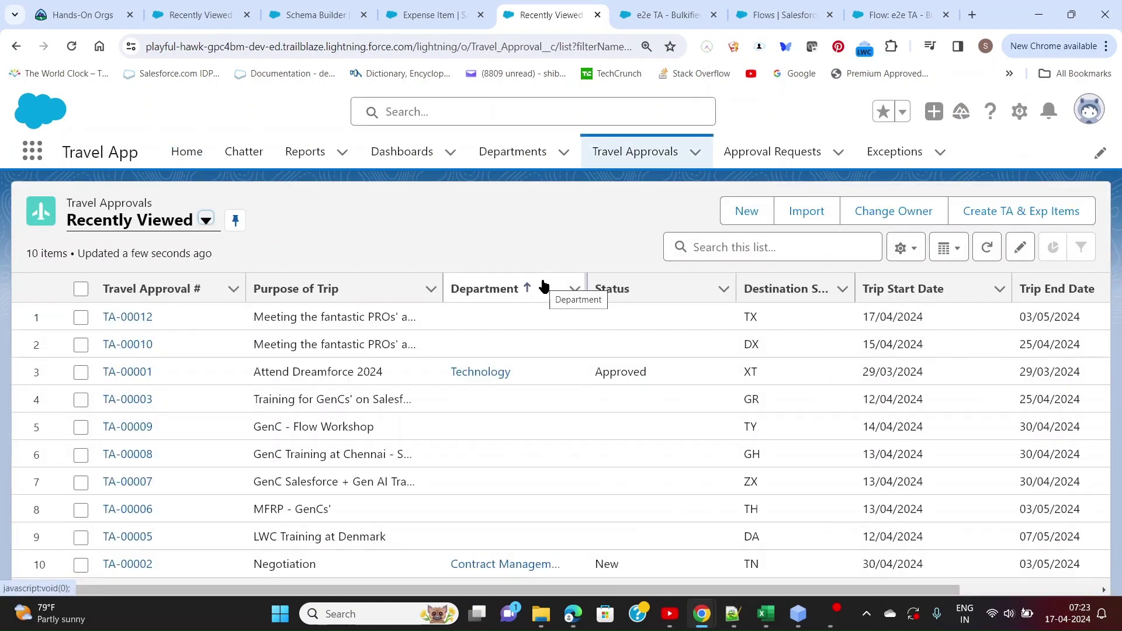
{"action": "key", "text": "alt+Tab"}
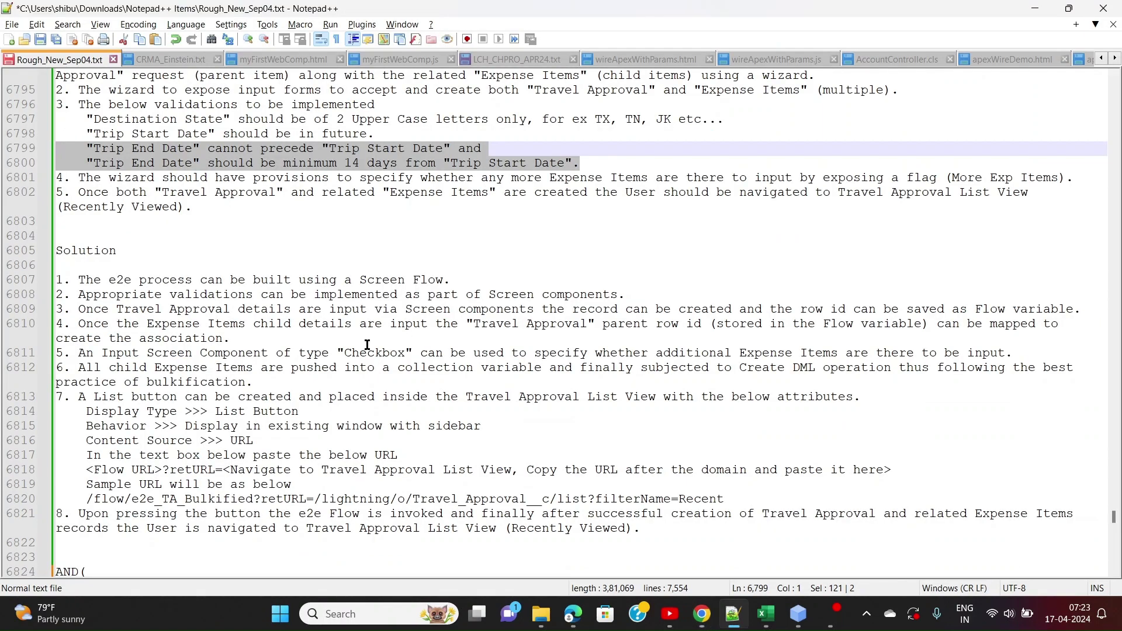
{"action": "key", "text": "alt+Tab"}
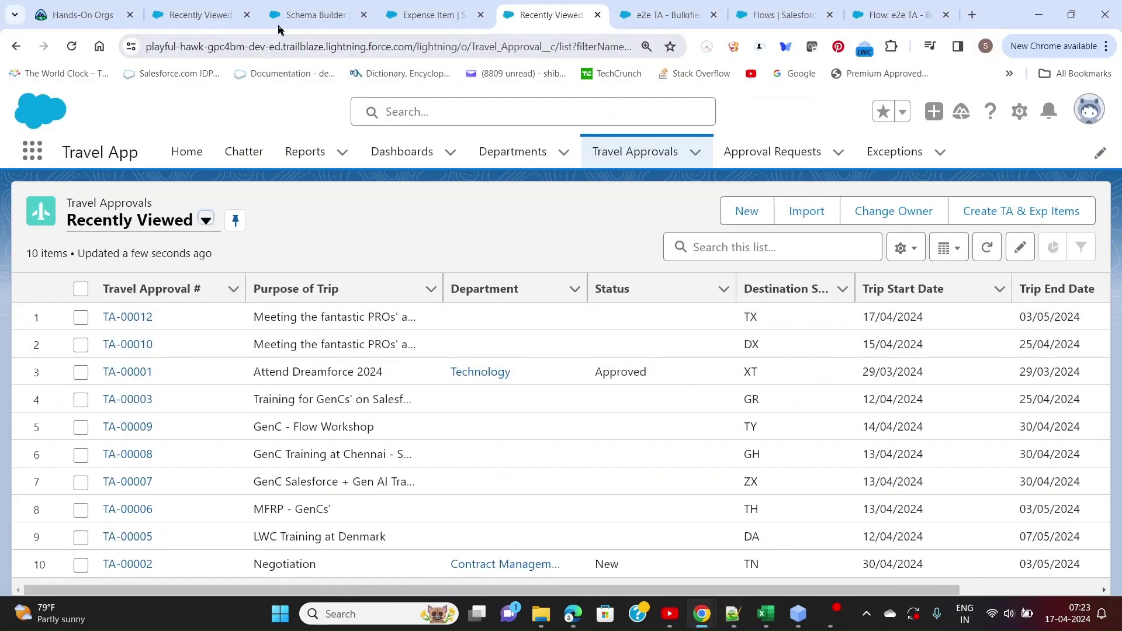
- Return to Object Manager from the Expense Item object, filter for "Travel App" and open the Travel Approval object
{"action": "left_click", "coordinate": [209, 18]}
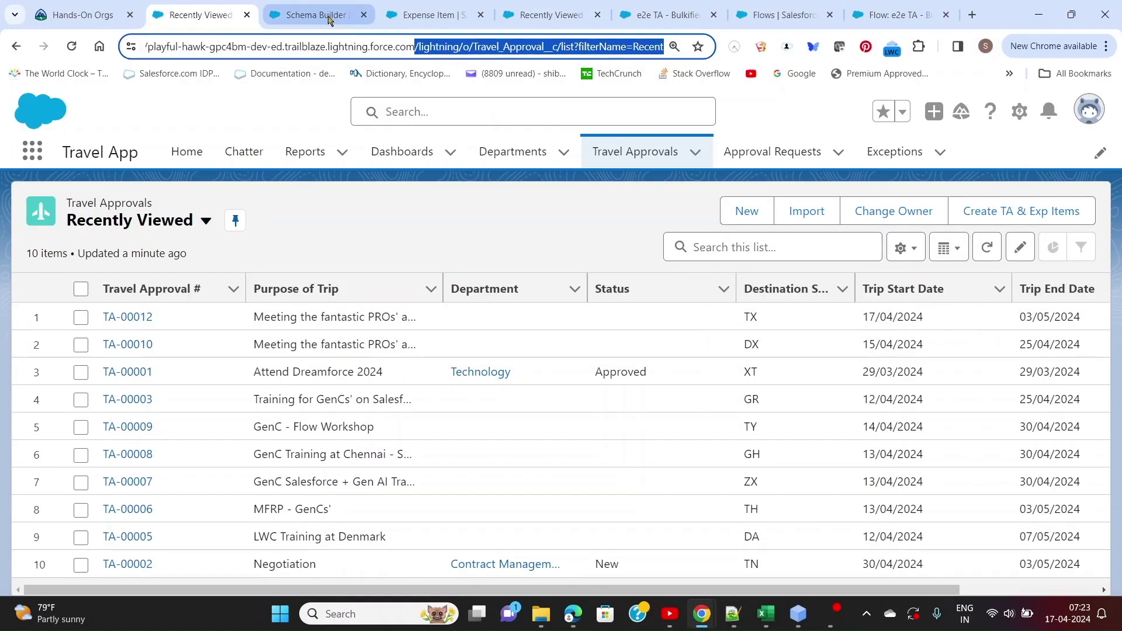
{"action": "left_click", "coordinate": [402, 19]}
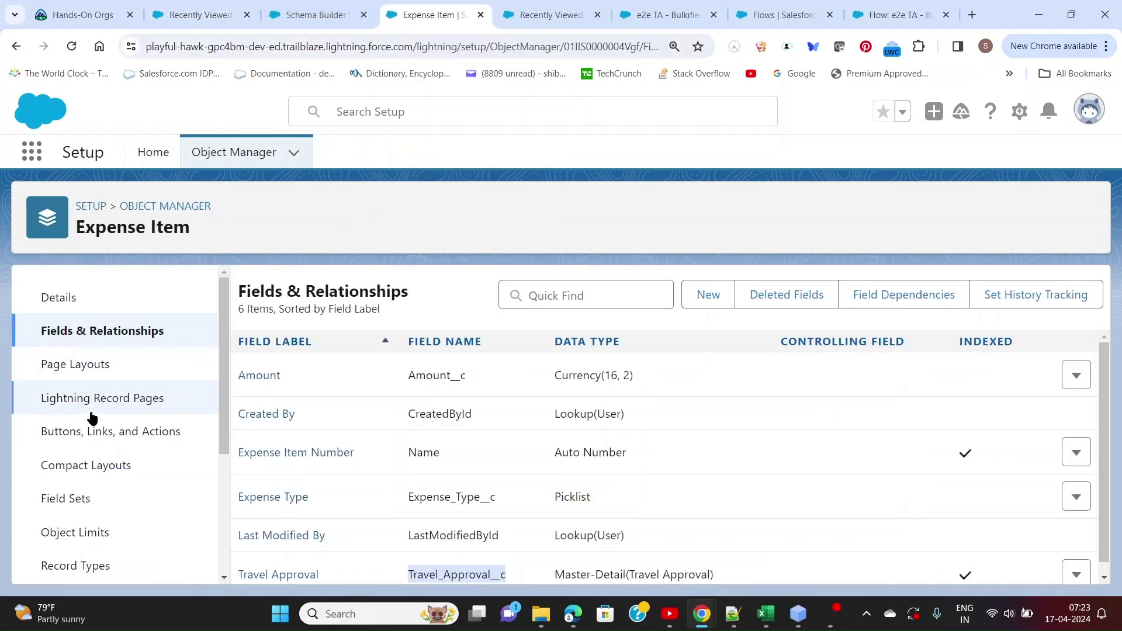
{"action": "scroll", "coordinate": [88, 485], "scroll_direction": "down", "scroll_amount": 3}
{"action": "scroll", "coordinate": [86, 432], "scroll_direction": "down", "scroll_amount": 1}
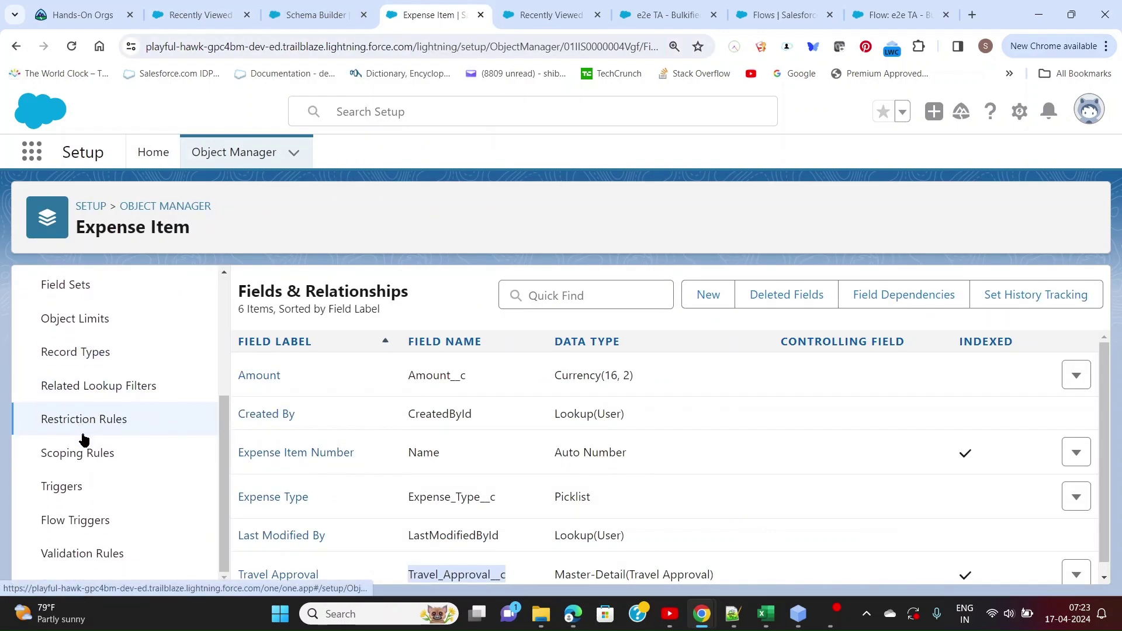
{"action": "scroll", "coordinate": [85, 444], "scroll_direction": "up", "scroll_amount": 3}
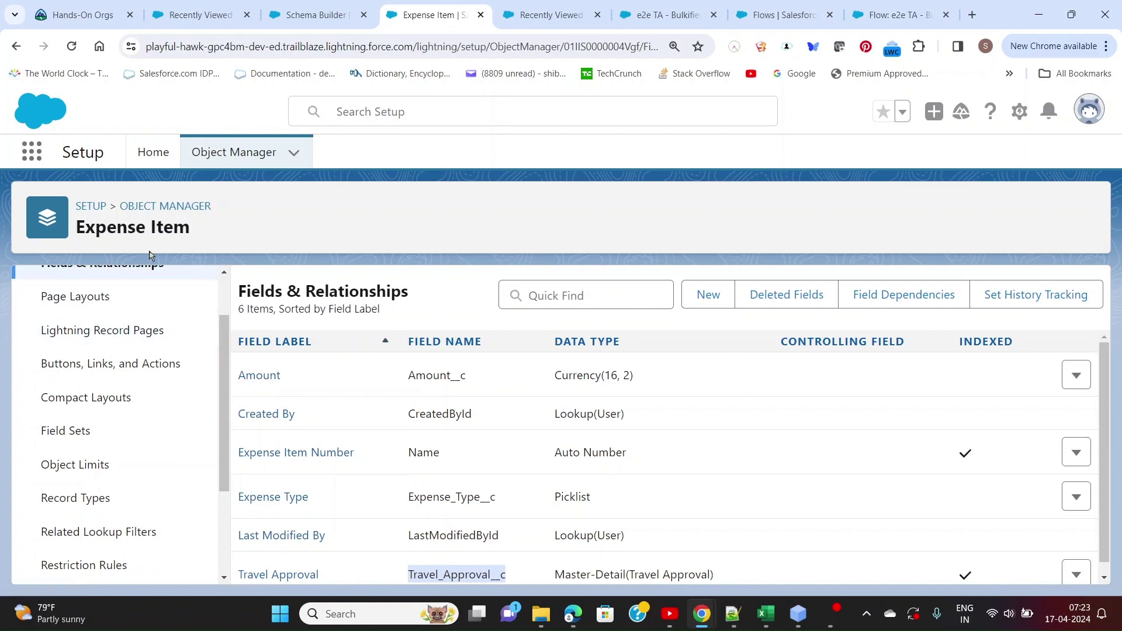
{"action": "left_click", "coordinate": [167, 211]}
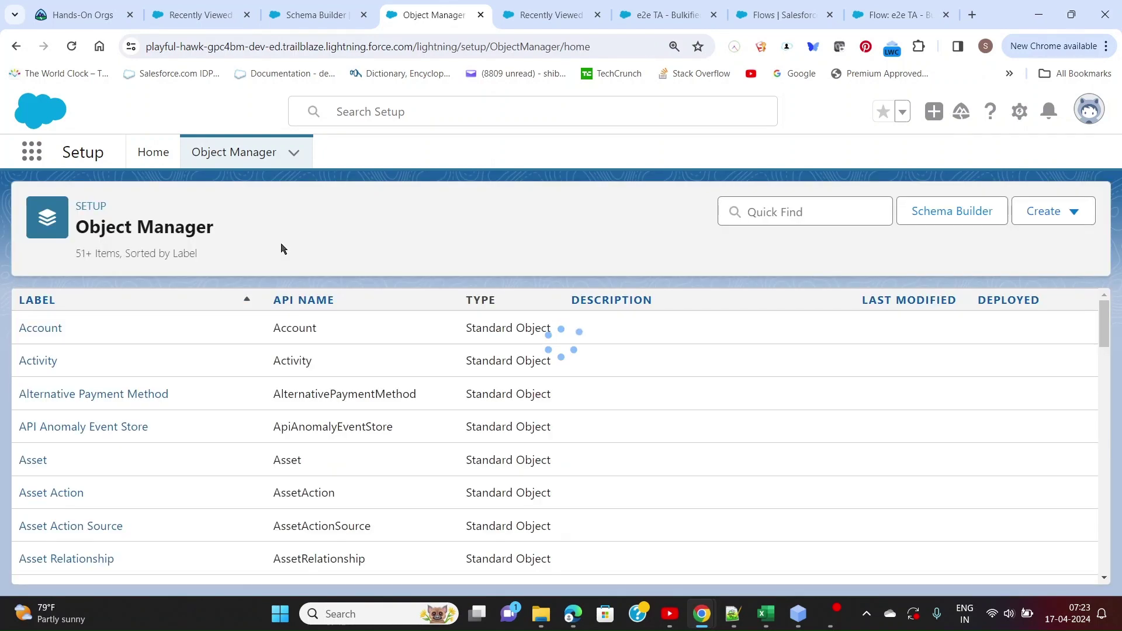
{"action": "left_click", "coordinate": [766, 215]}
{"action": "type", "text": "Tra"}
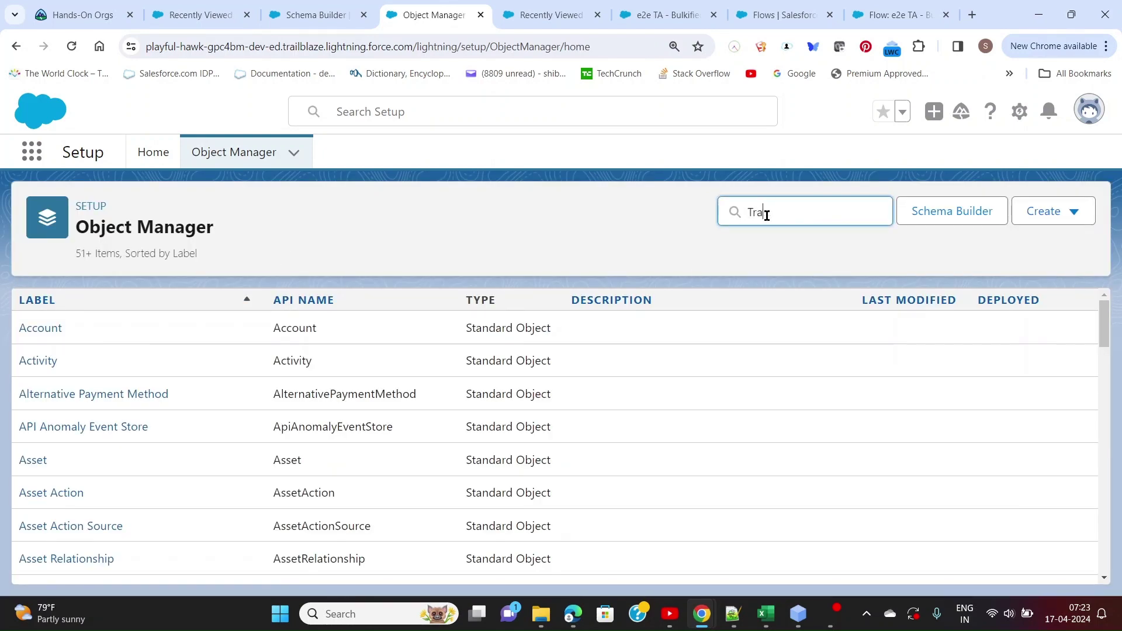
{"action": "type", "text": "vel App"}
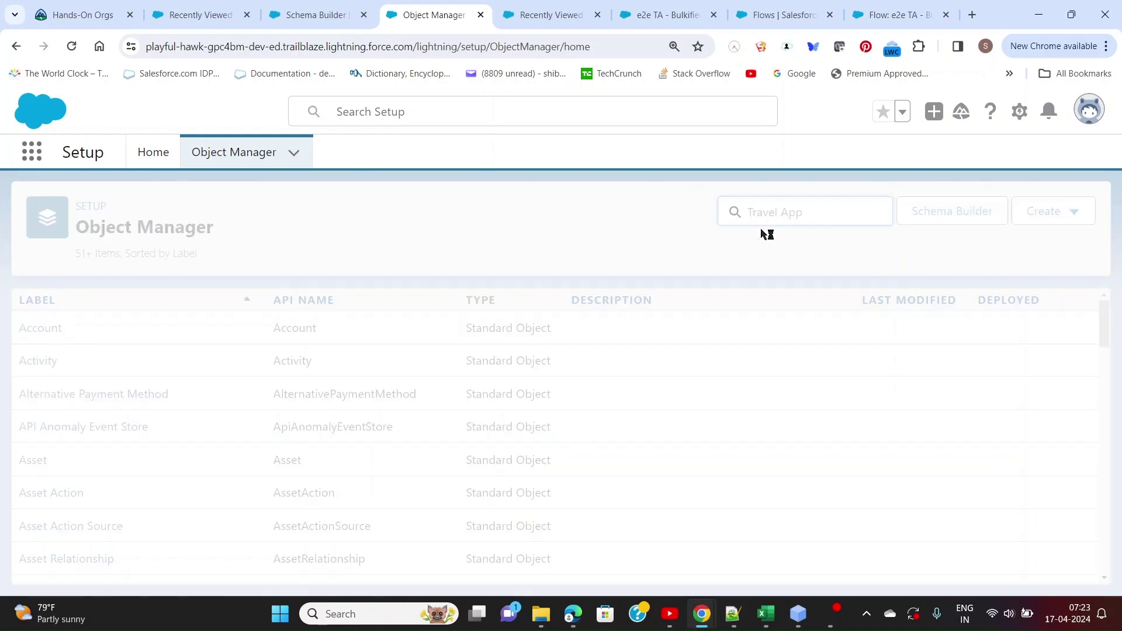
{"action": "left_click", "coordinate": [82, 337]}
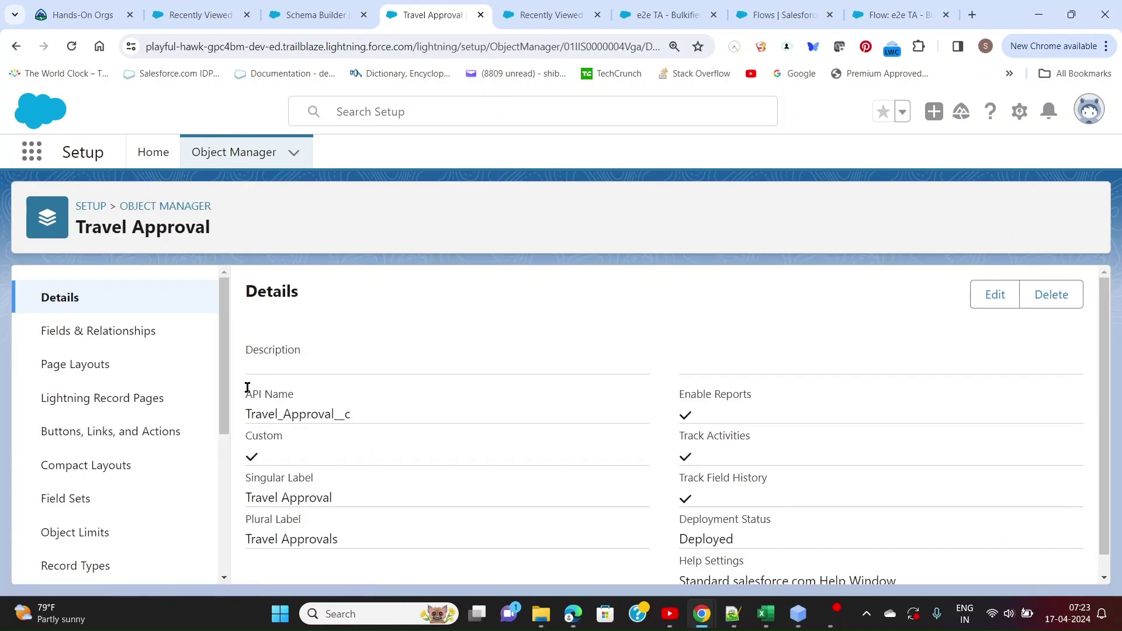
- Open Travel Approval's List View Button Layout for editing and highlight Create TA & Exp Items among the selected custom buttons
{"action": "scroll", "coordinate": [94, 451], "scroll_direction": "down", "scroll_amount": 3}
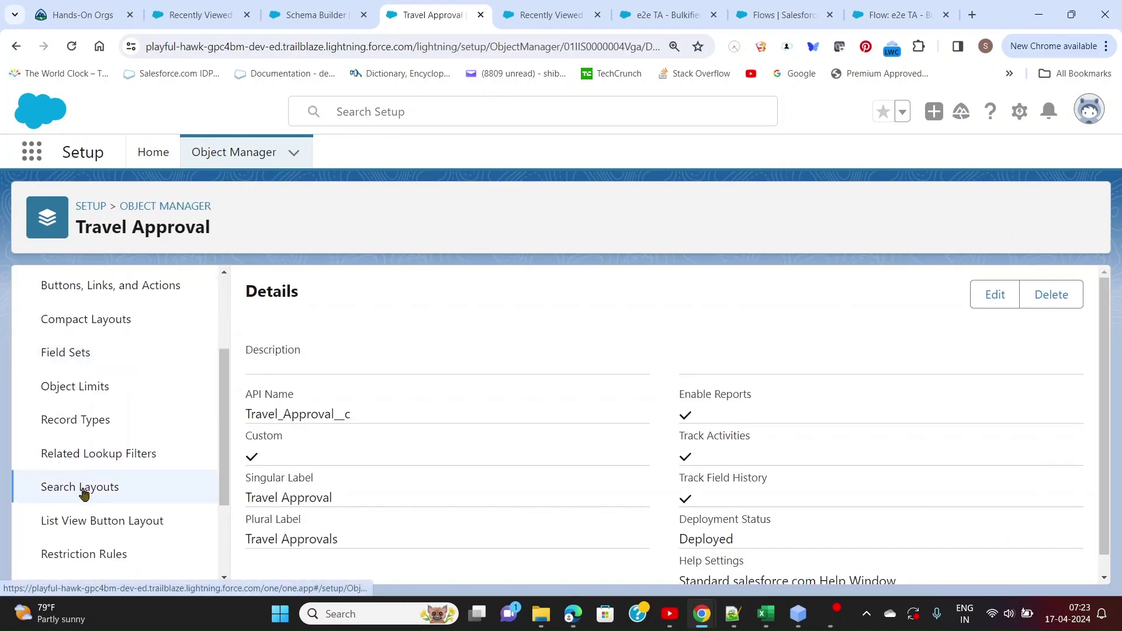
{"action": "left_click", "coordinate": [72, 523]}
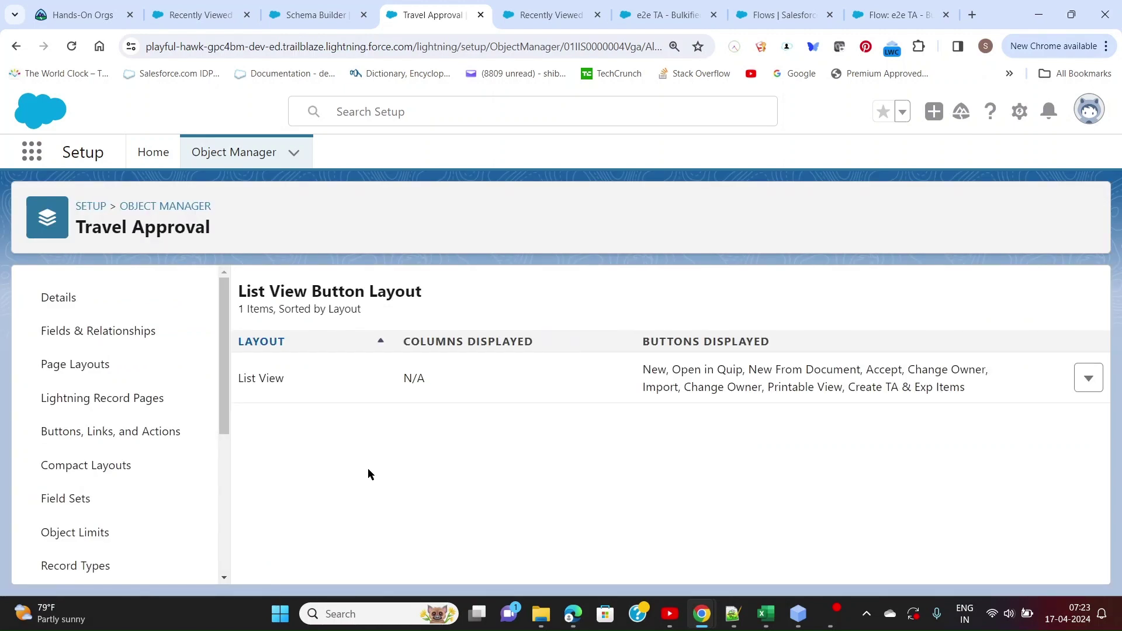
{"action": "left_click", "coordinate": [1087, 379]}
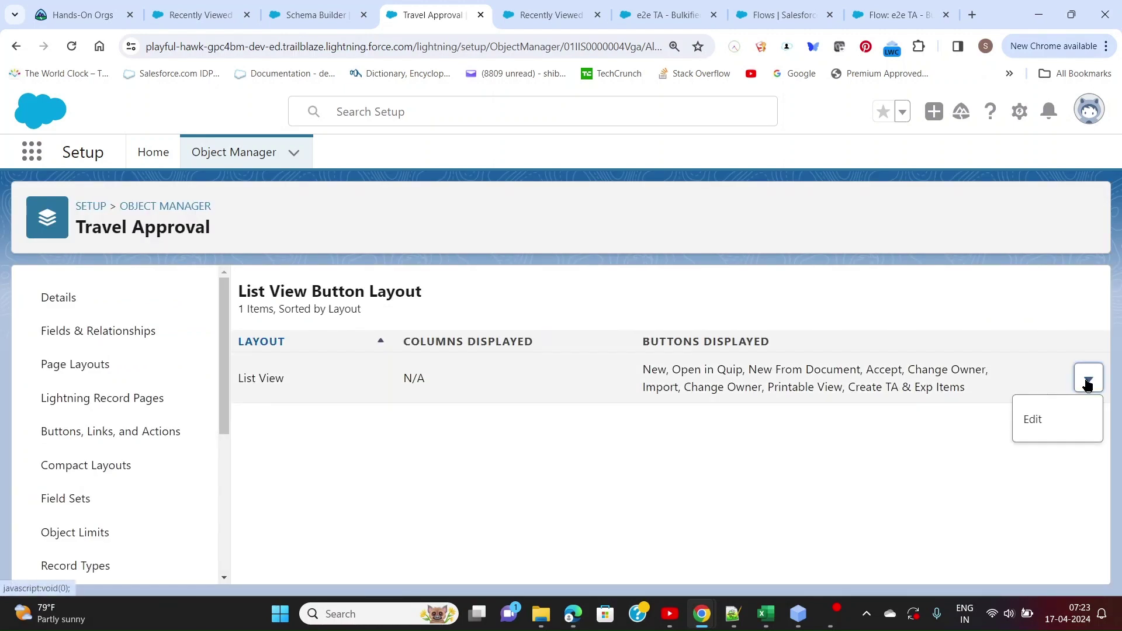
{"action": "left_click", "coordinate": [1038, 421]}
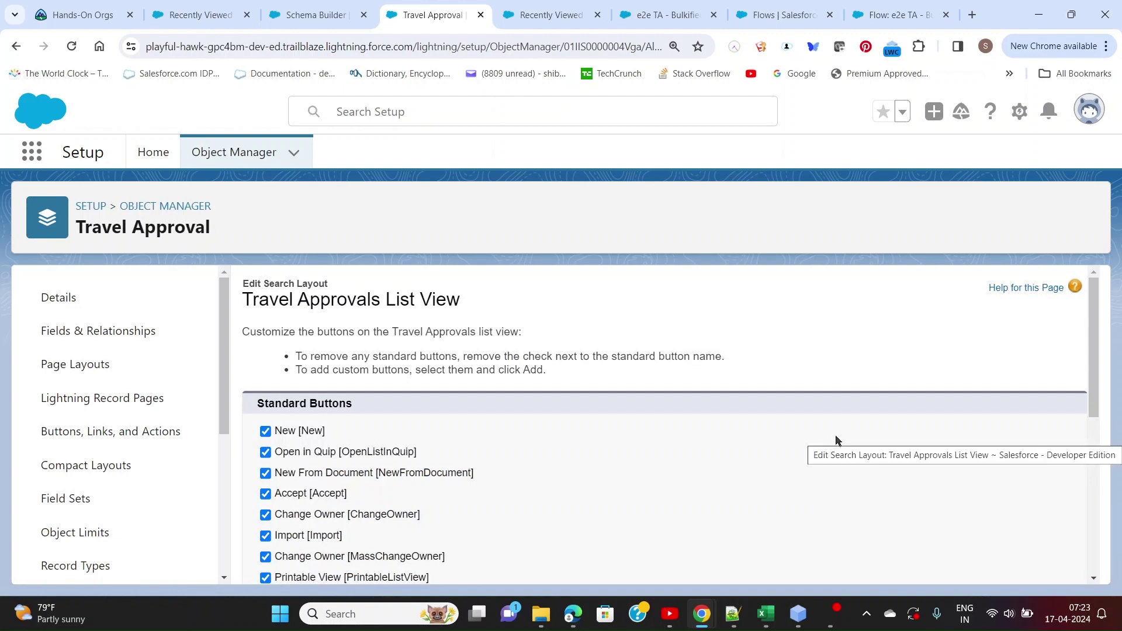
{"action": "scroll", "coordinate": [839, 441], "scroll_direction": "down", "scroll_amount": 5}
{"action": "left_click", "coordinate": [418, 377]}
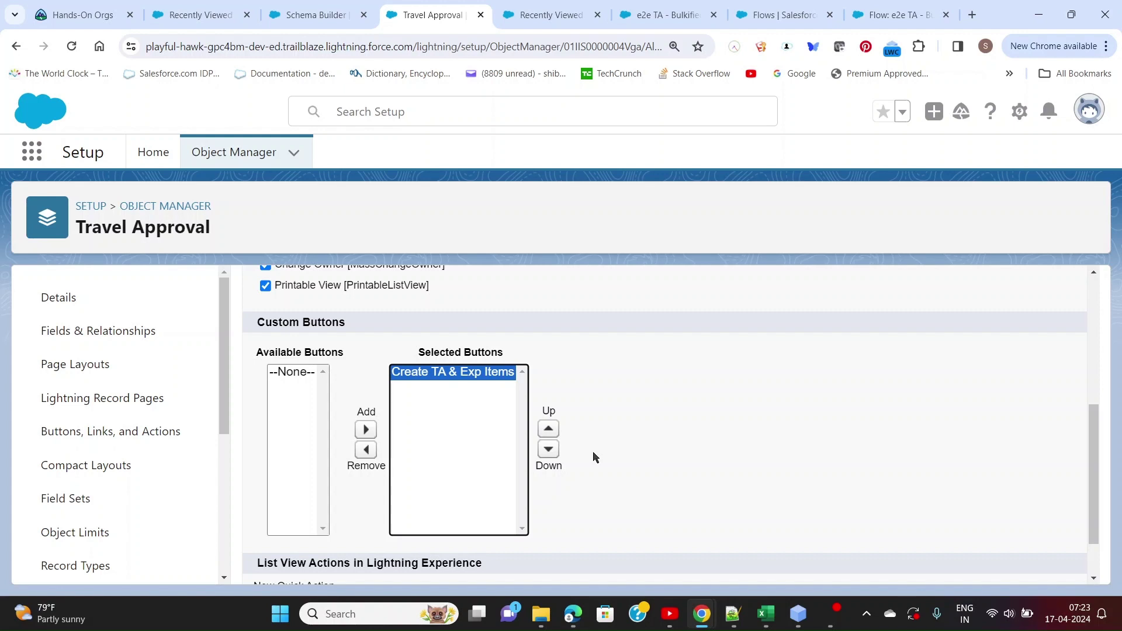
- Launch Create TA & Exp Items from the Travel Approvals list and set the trip dates to 16-Apr-2024 through 25-Apr-2024
{"action": "left_click", "coordinate": [524, 16]}
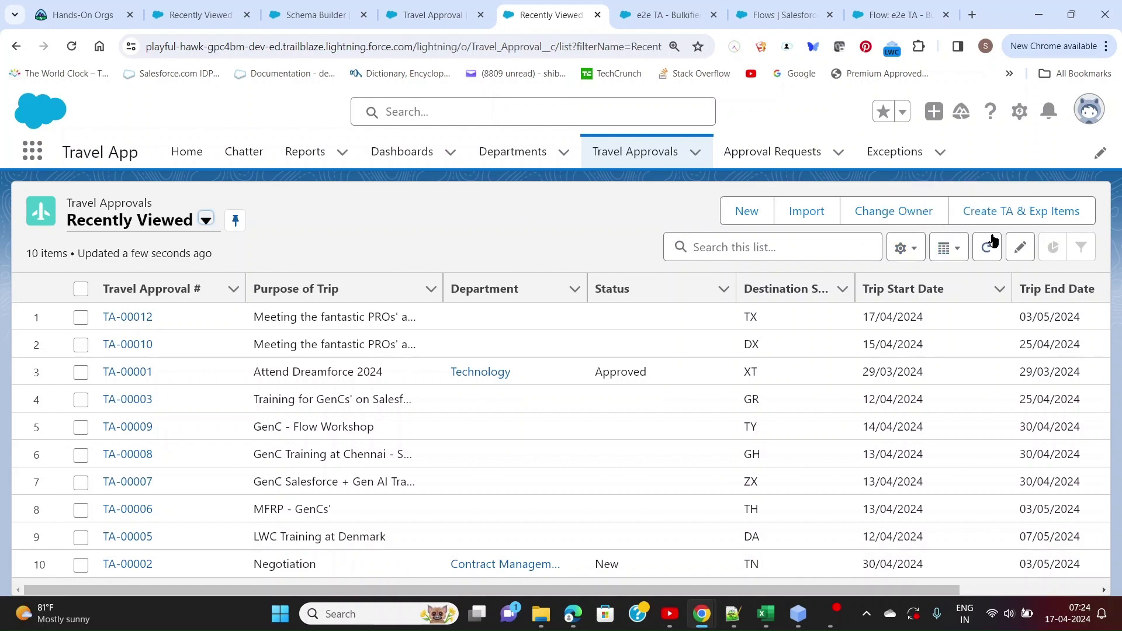
{"action": "left_click", "coordinate": [1055, 218]}
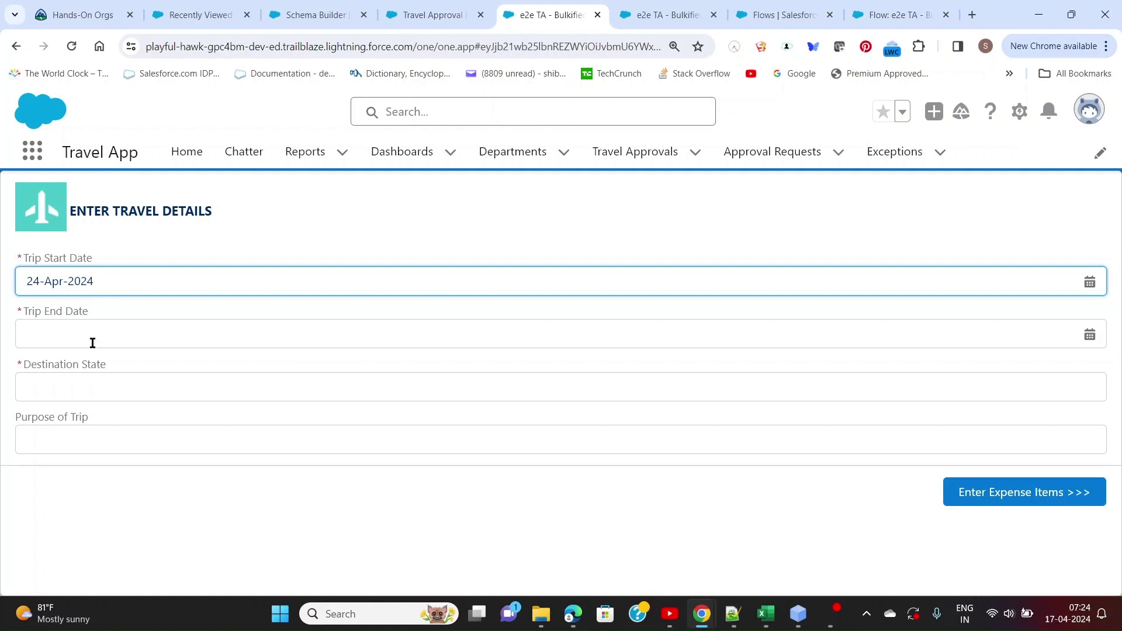
{"action": "left_click_drag", "start_coordinate": [118, 285], "coordinate": [25, 279]}
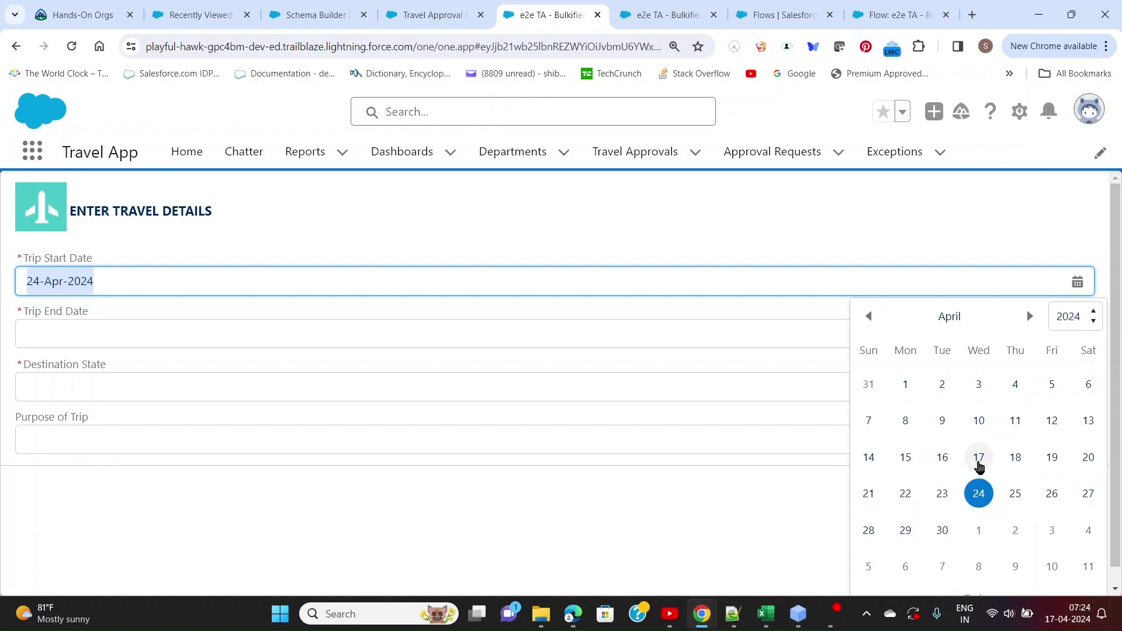
{"action": "left_click", "coordinate": [947, 462]}
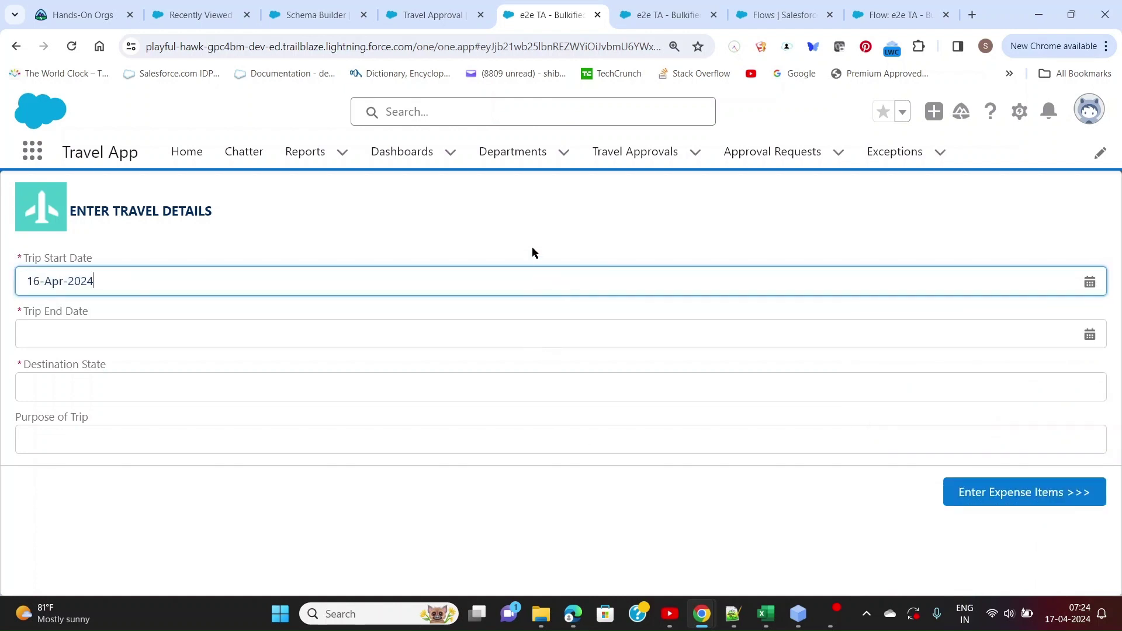
{"action": "left_click", "coordinate": [258, 333]}
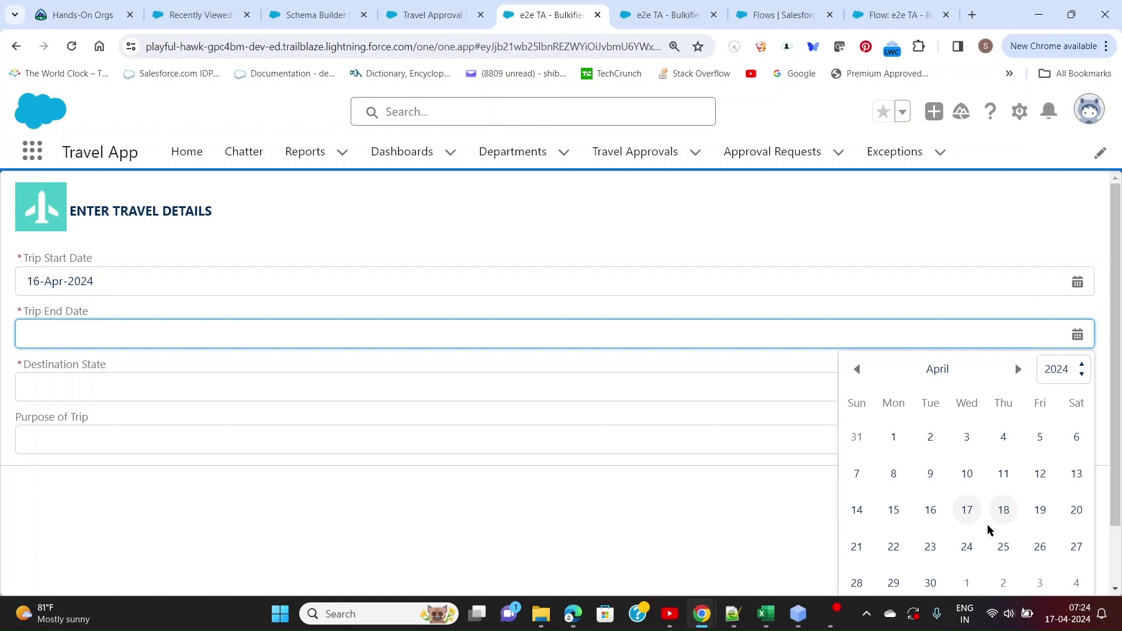
{"action": "left_click", "coordinate": [1004, 546]}
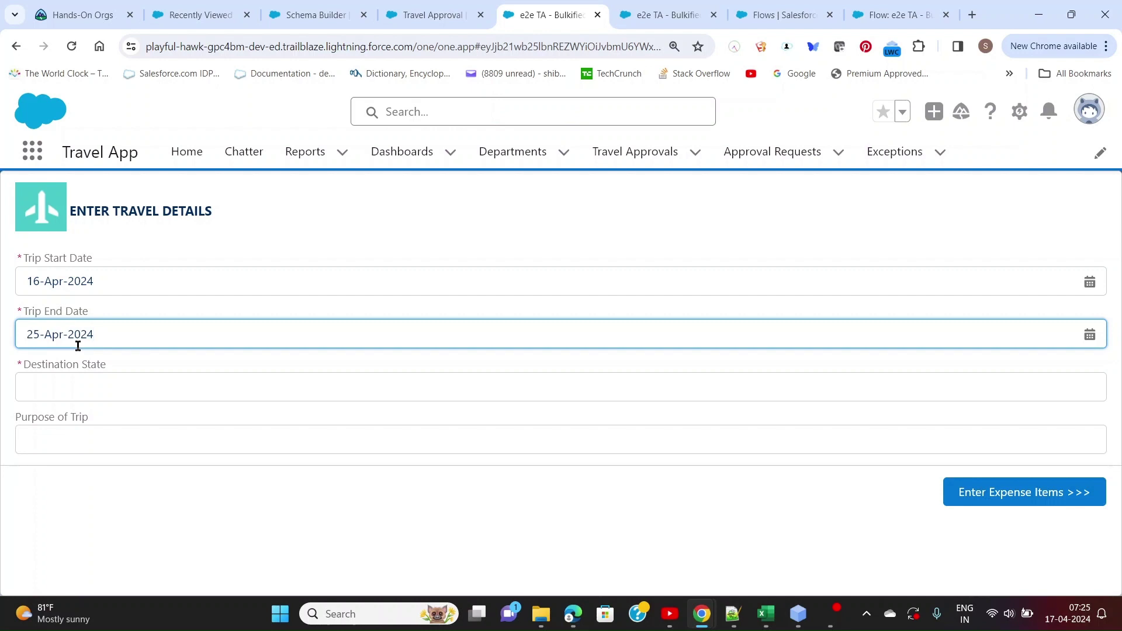
{"action": "left_click", "coordinate": [88, 390]}
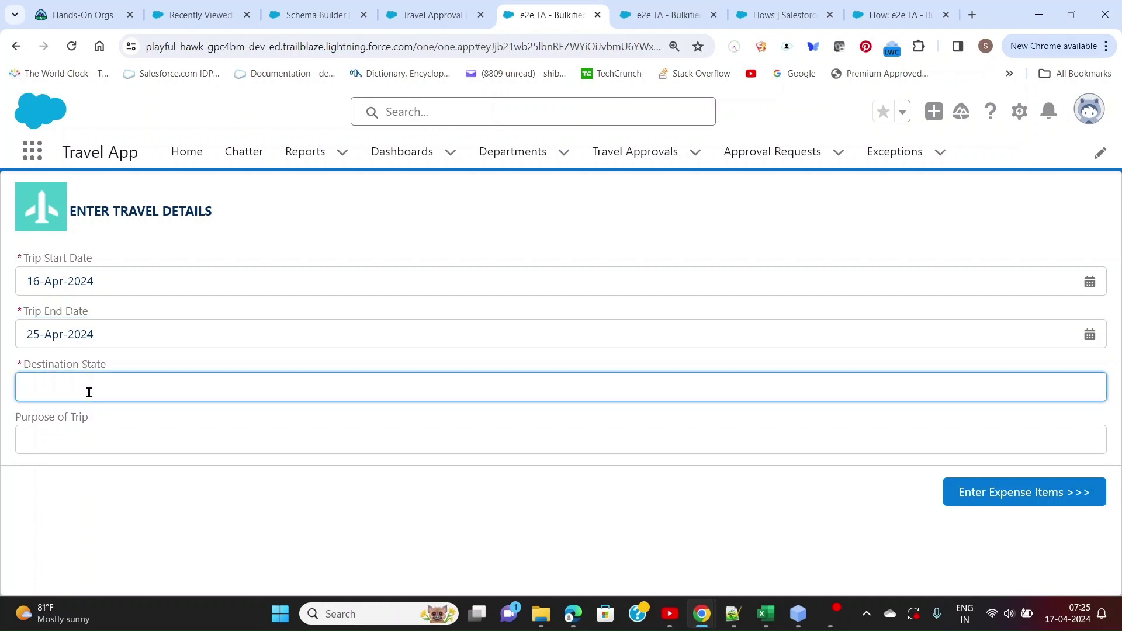
{"action": "type", "text": "Tamil Nadu"}
{"action": "left_click", "coordinate": [76, 444]}
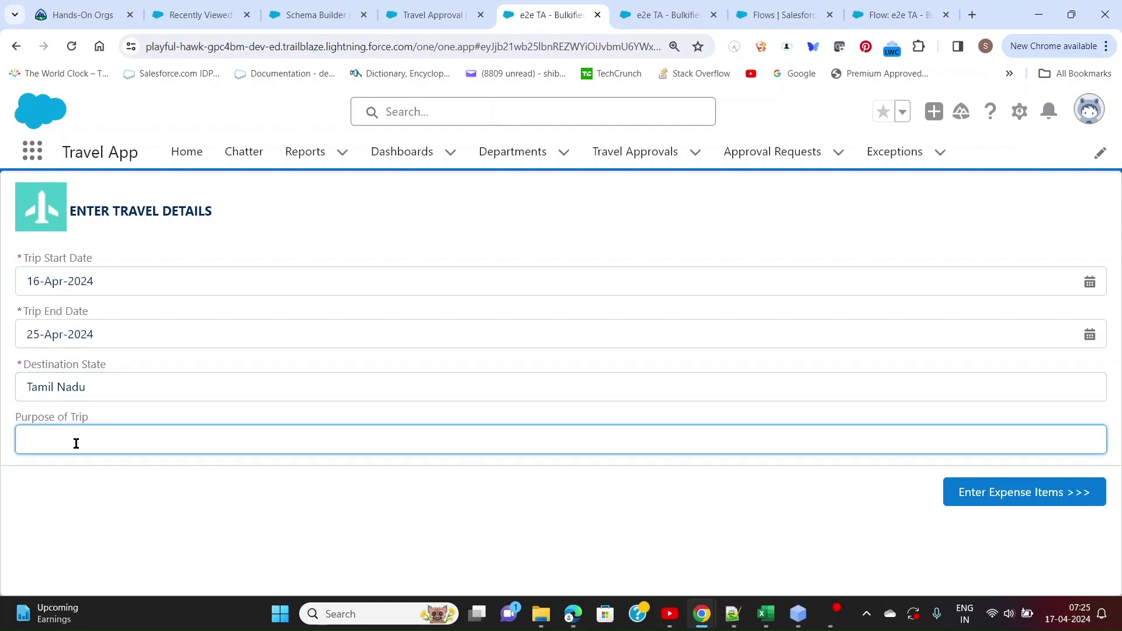
{"action": "type", "text": "Meeting the Fanta"}
{"action": "type", "text": "stic GenC P"}
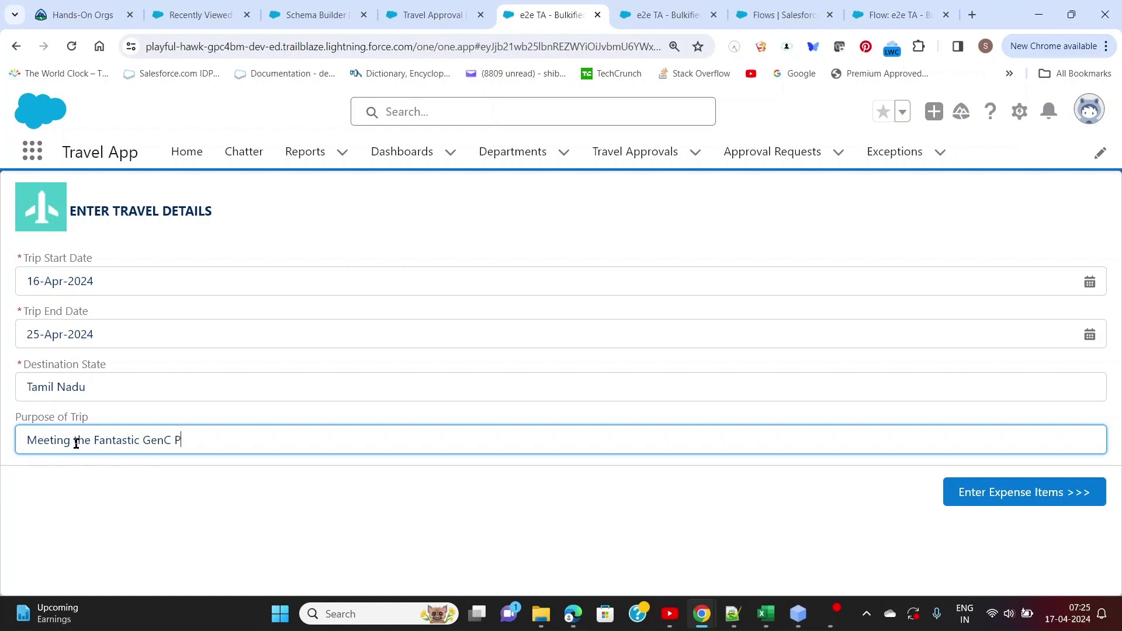
{"action": "type", "text": "ROs' @ Chennai"}
{"action": "key", "text": "BackSpace"}
{"action": "left_click", "coordinate": [304, 441]}
{"action": "left_click", "coordinate": [342, 523]}
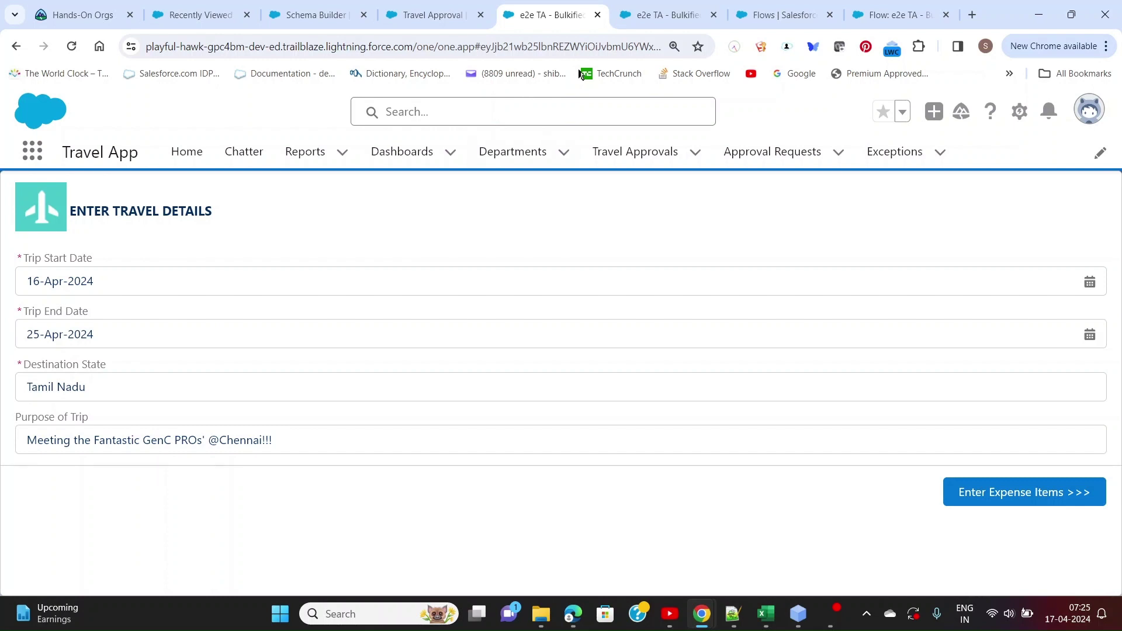
- Open the flow's Create Travel Approval screen element and examine the validation error message of the Destination State component
{"action": "left_click", "coordinate": [656, 18]}
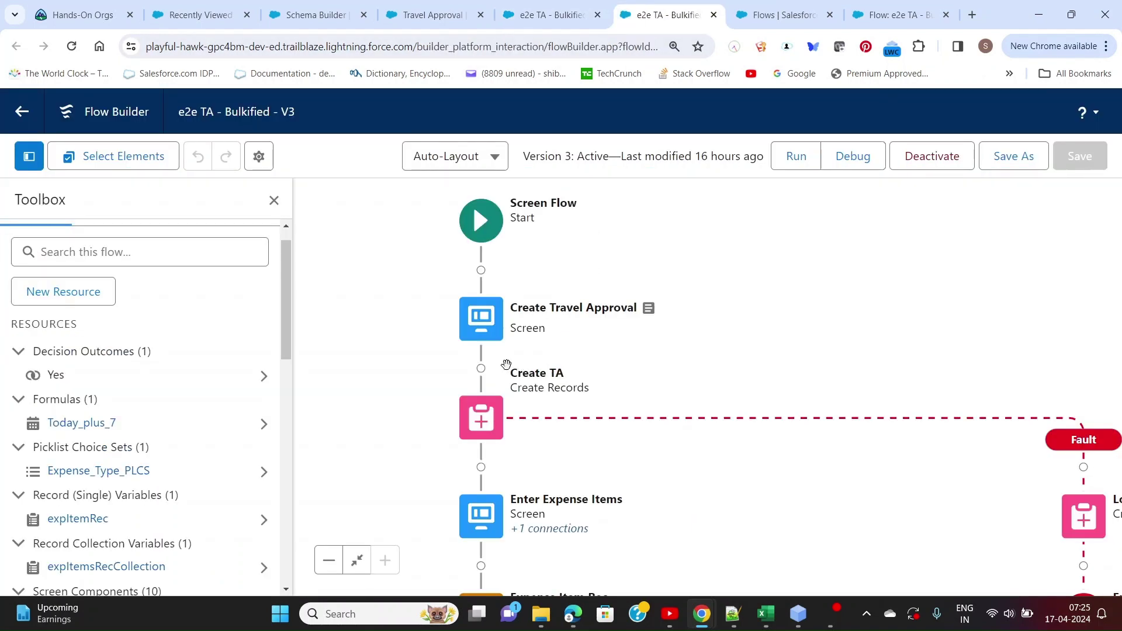
{"action": "double_click", "coordinate": [483, 329]}
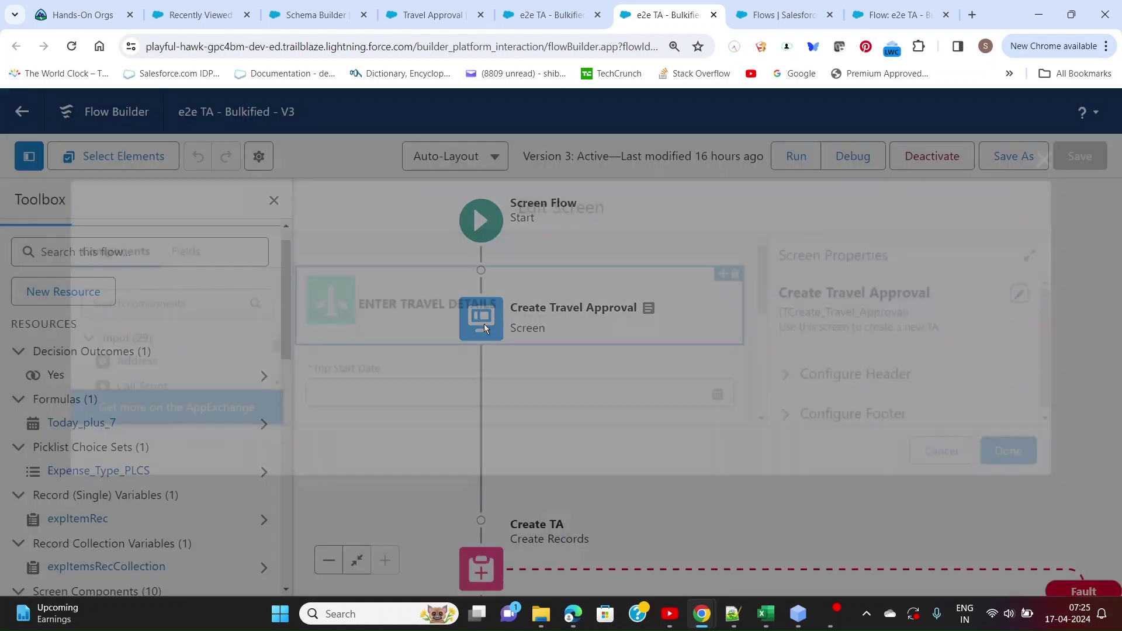
{"action": "scroll", "coordinate": [525, 351], "scroll_direction": "down", "scroll_amount": 3}
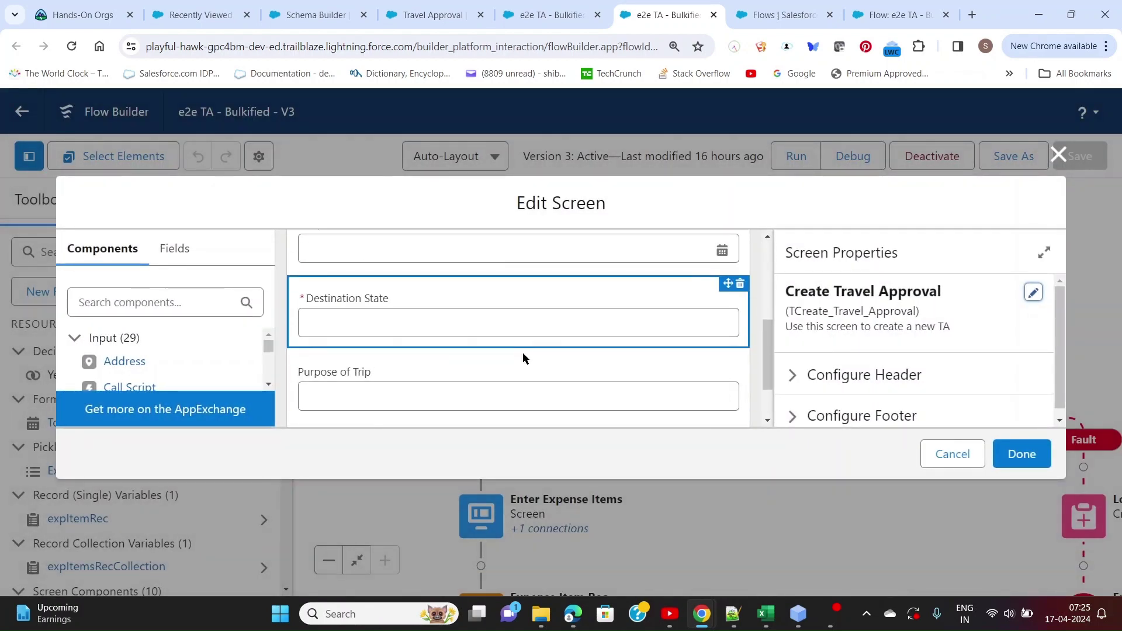
{"action": "left_click", "coordinate": [451, 327]}
{"action": "scroll", "coordinate": [941, 354], "scroll_direction": "down", "scroll_amount": 5}
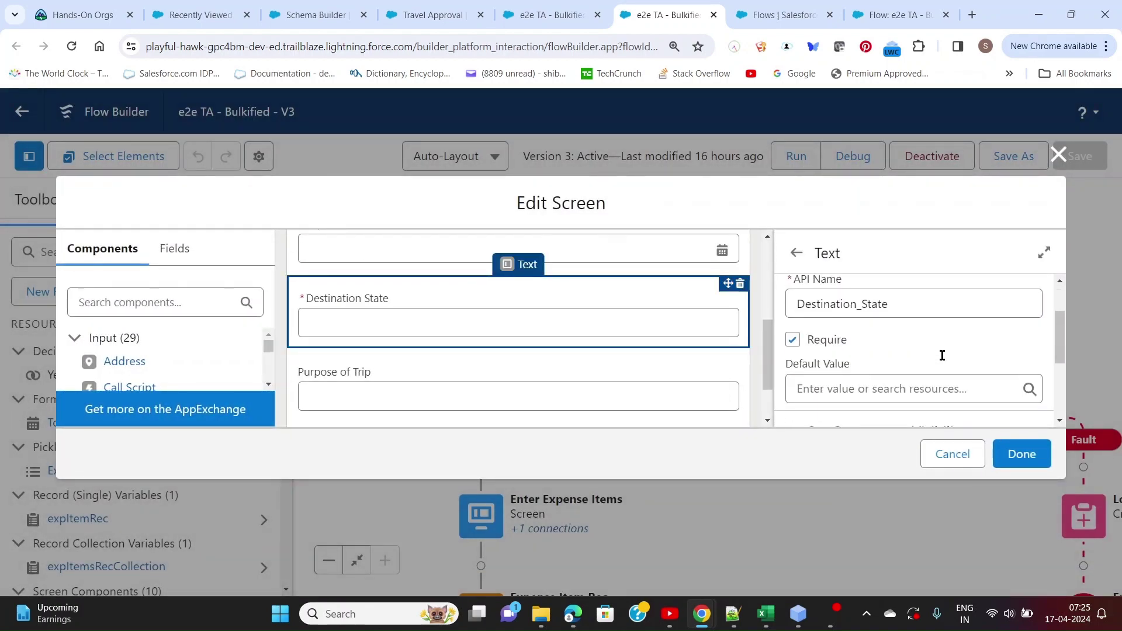
{"action": "left_click", "coordinate": [799, 345]}
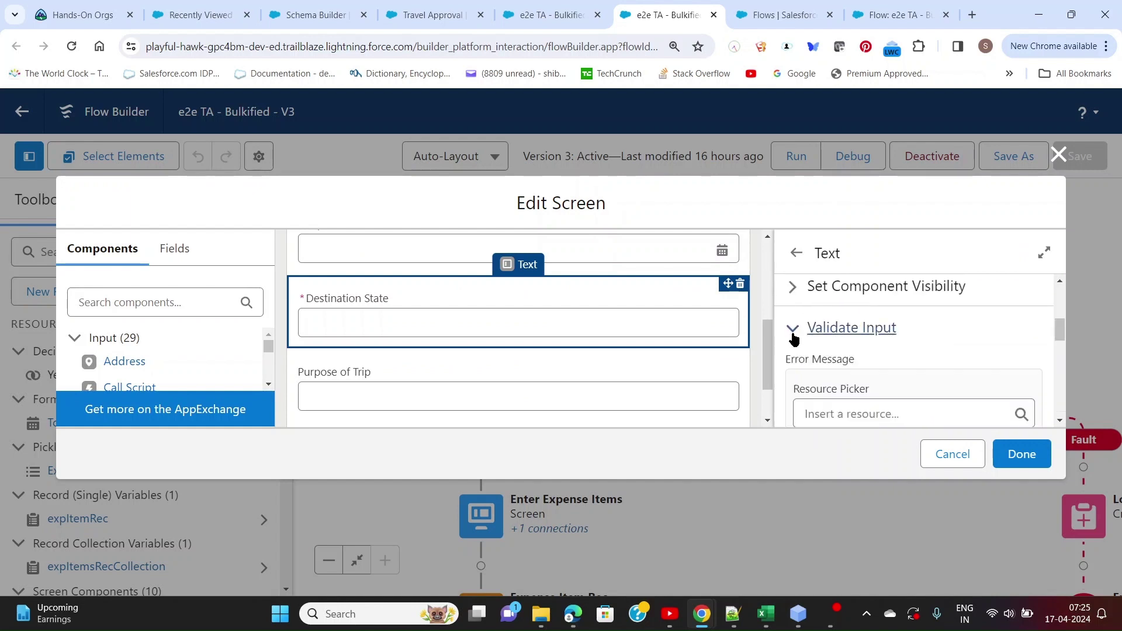
{"action": "scroll", "coordinate": [943, 351], "scroll_direction": "down", "scroll_amount": 3}
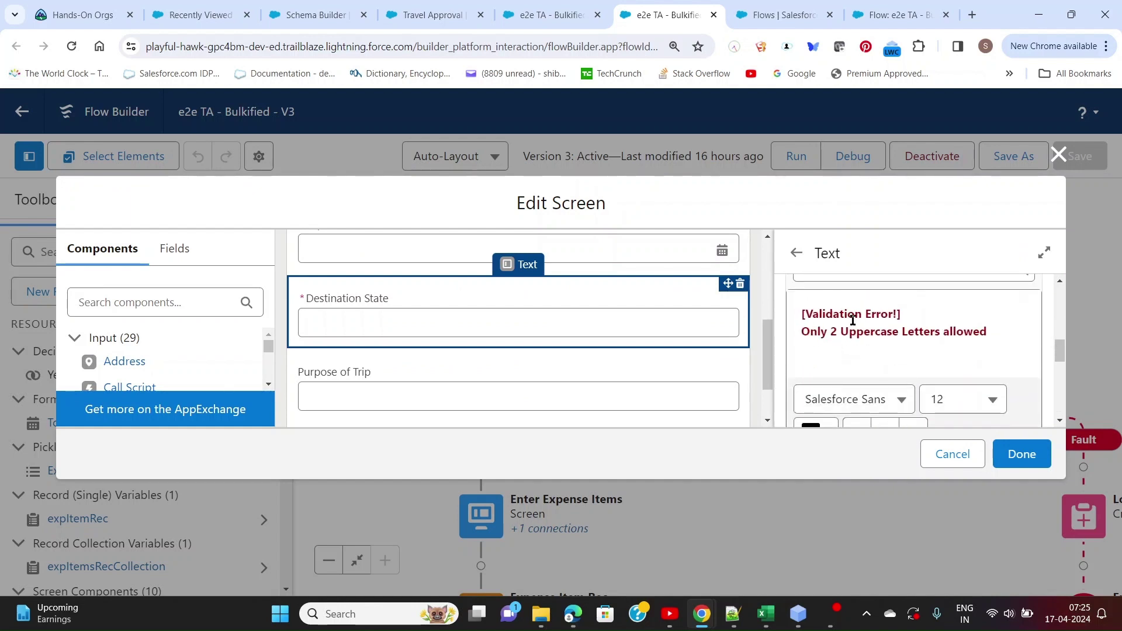
- Highlight the REGEX validation formula of Destination State to examine its pattern, and close the screen editor without saving
{"action": "scroll", "coordinate": [860, 344], "scroll_direction": "down", "scroll_amount": 3}
{"action": "scroll", "coordinate": [856, 334], "scroll_direction": "down", "scroll_amount": 2}
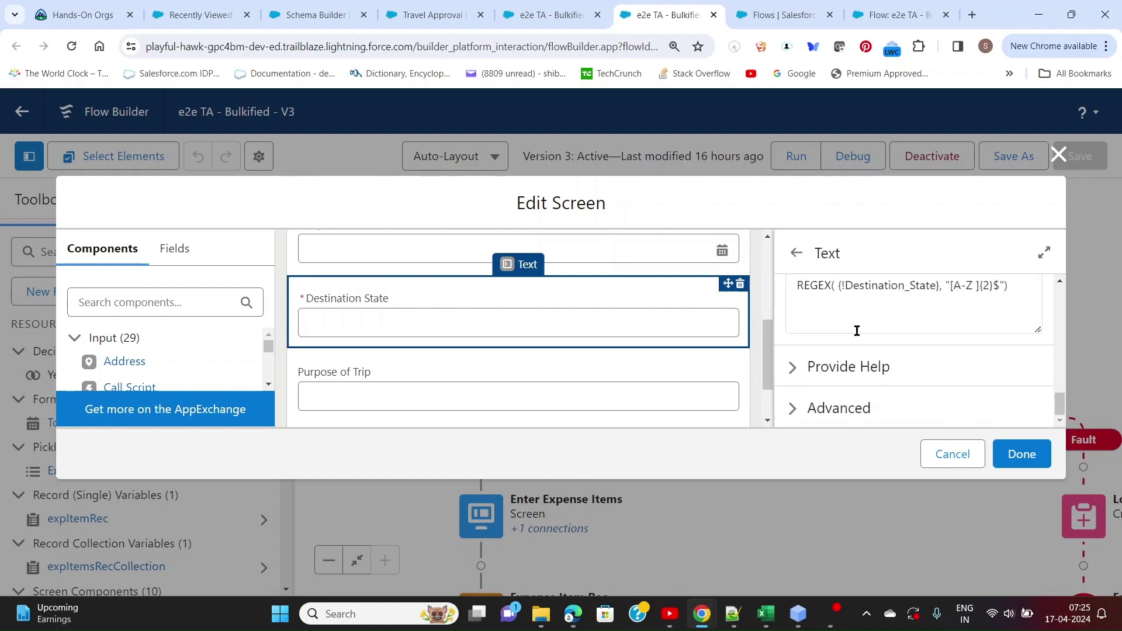
{"action": "scroll", "coordinate": [861, 341], "scroll_direction": "up", "scroll_amount": 1}
{"action": "left_click_drag", "start_coordinate": [1022, 360], "coordinate": [794, 358]}
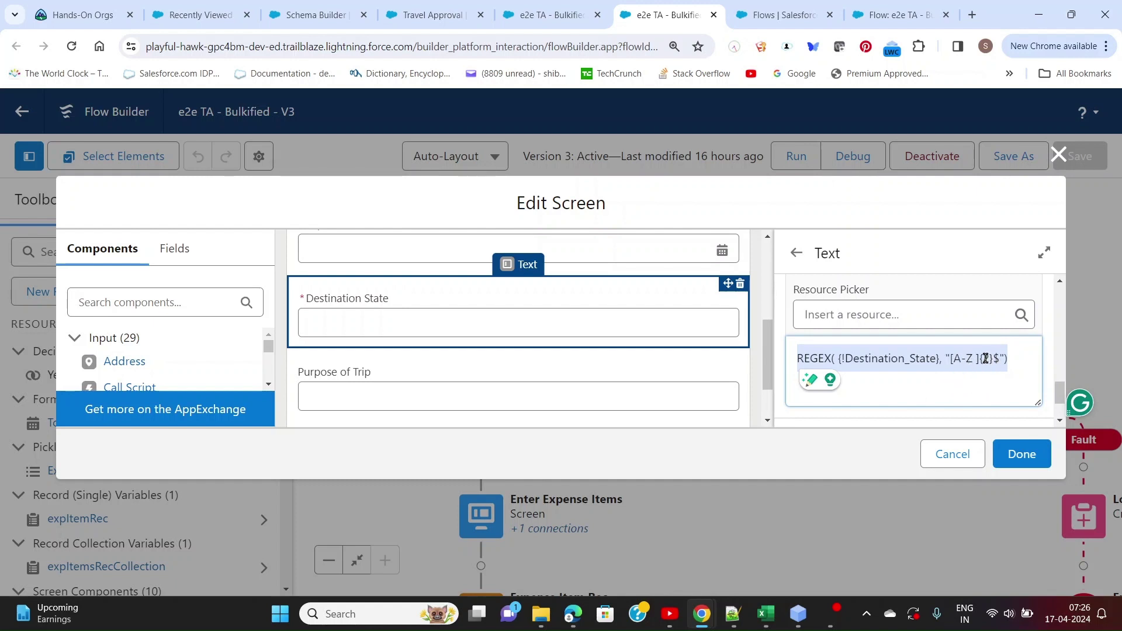
{"action": "left_click", "coordinate": [977, 377]}
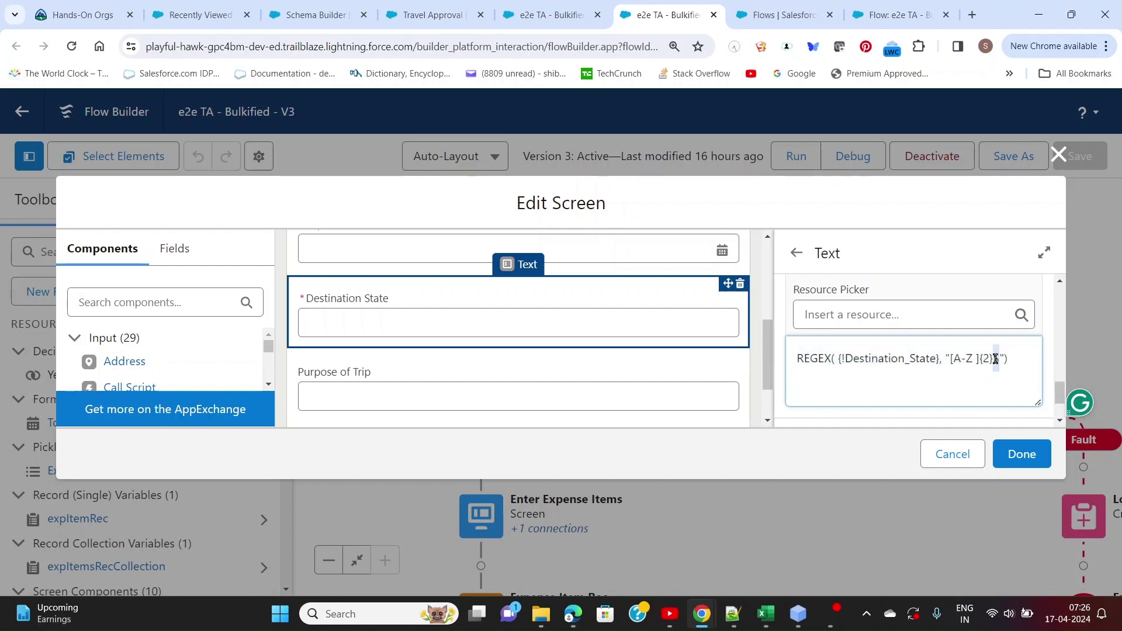
{"action": "left_click", "coordinate": [928, 462]}
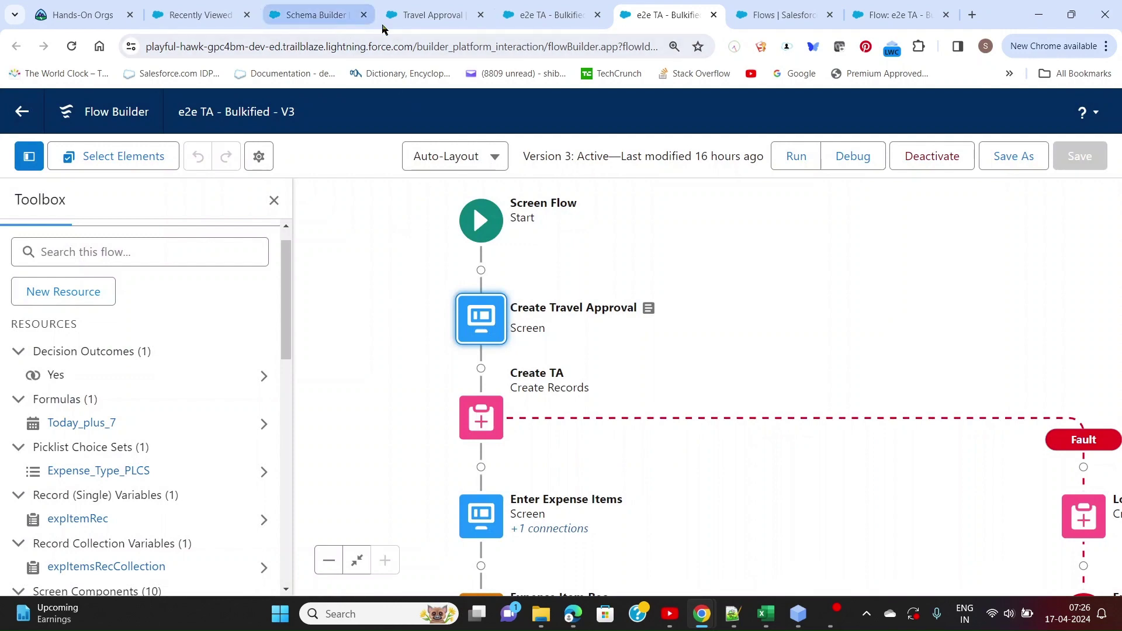
- Glance at the Travel Approval button layout and view the detail page of the e2e TA - Bulkified flow
{"action": "left_click", "coordinate": [411, 24]}
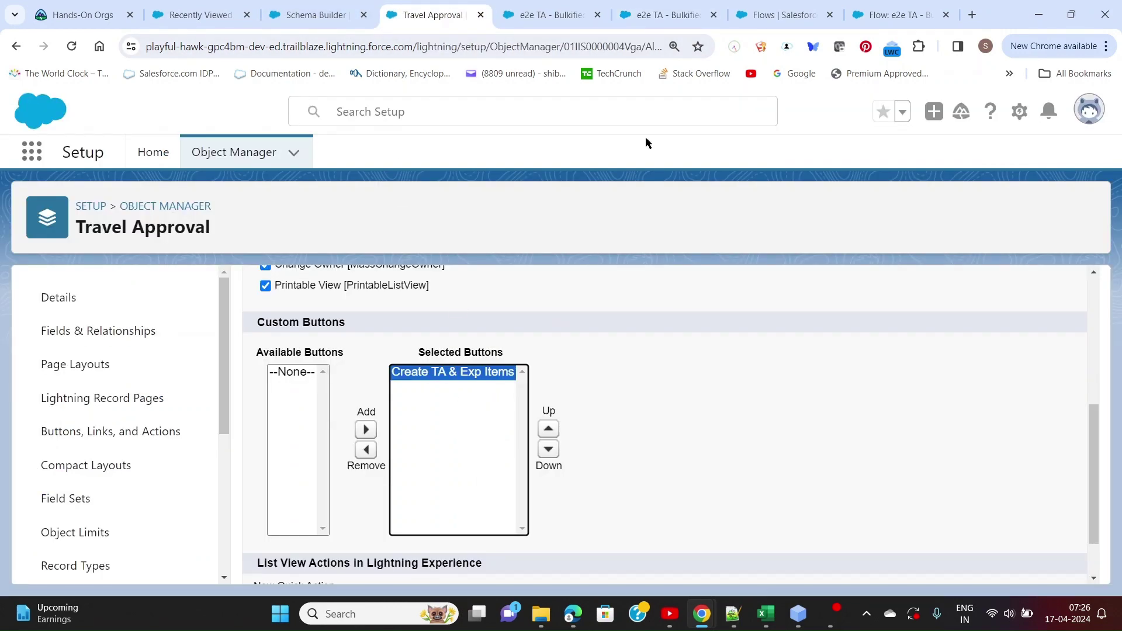
{"action": "left_click", "coordinate": [780, 19]}
{"action": "left_click", "coordinate": [872, 21]}
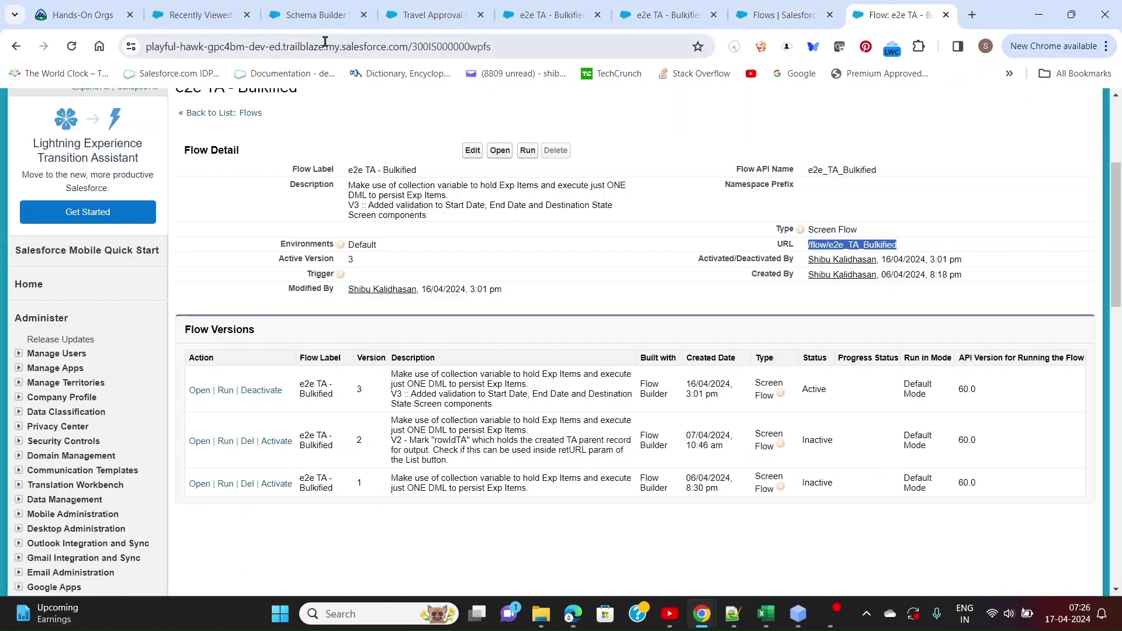
- Return to the running flow, submit the travel details for expense entry, and examine the validation errors on the dates and Destination State
{"action": "left_click", "coordinate": [279, 21]}
{"action": "left_click", "coordinate": [409, 14]}
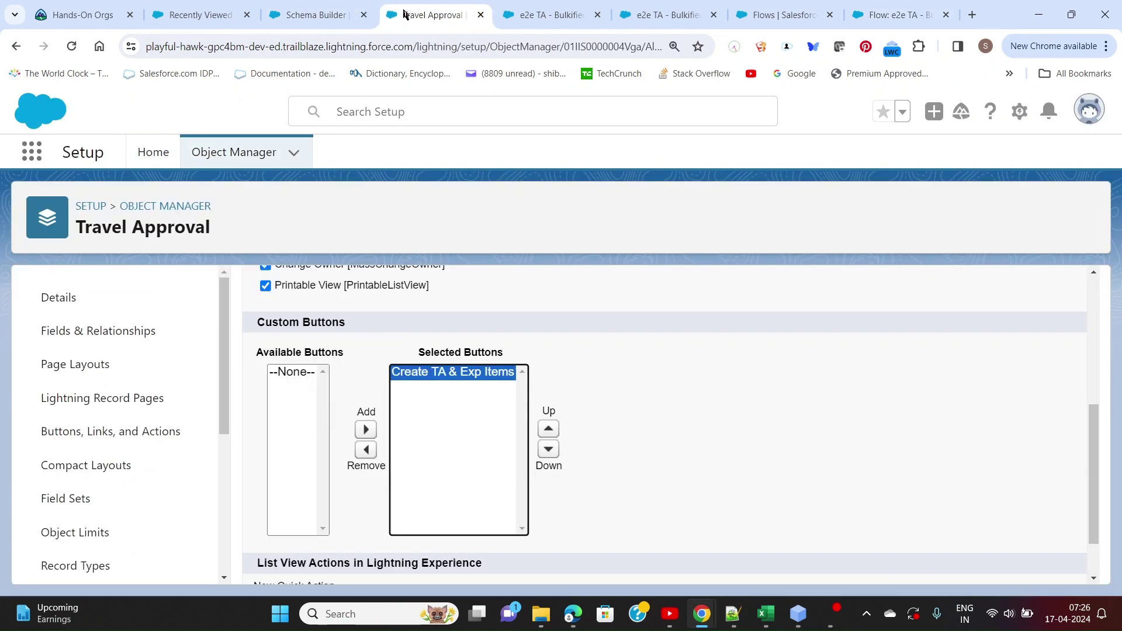
{"action": "left_click", "coordinate": [535, 24]}
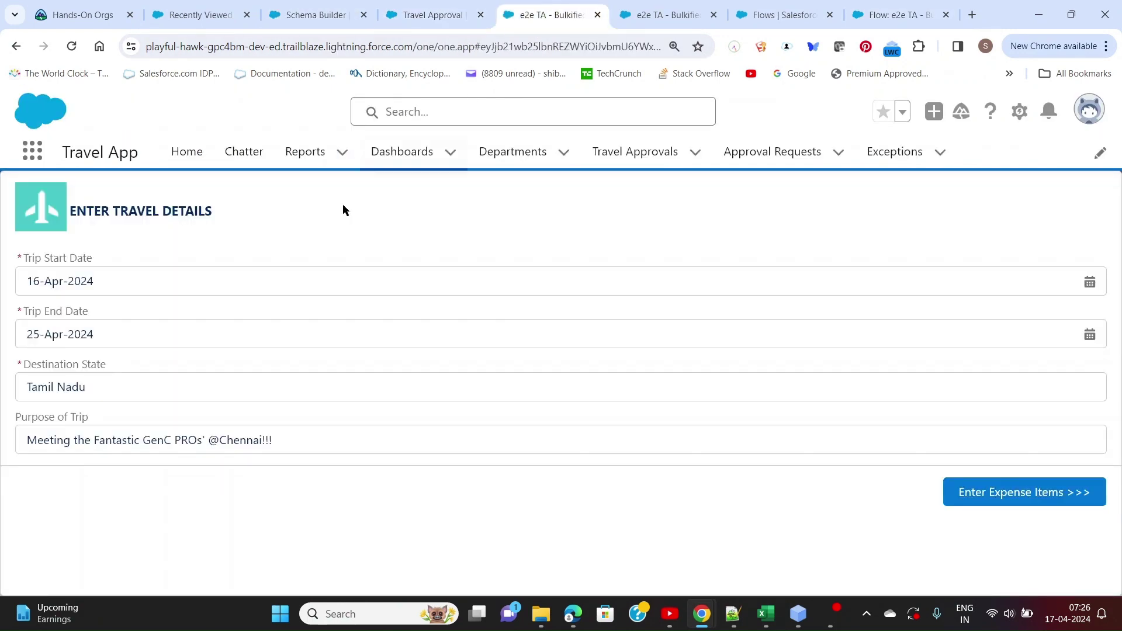
{"action": "left_click", "coordinate": [988, 504]}
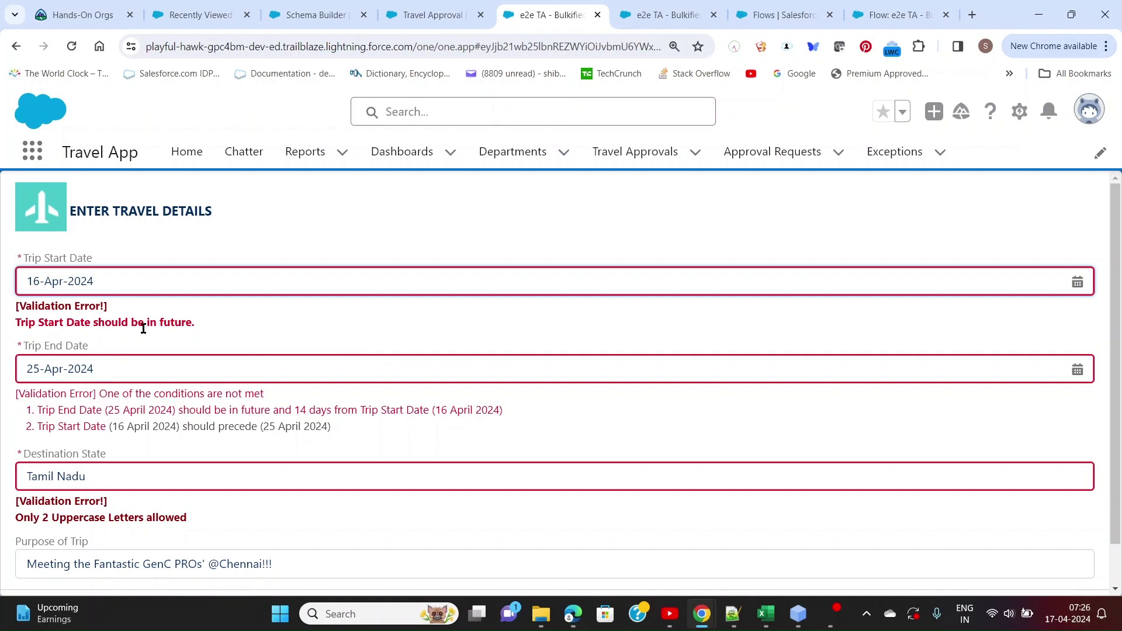
{"action": "scroll", "coordinate": [143, 329], "scroll_direction": "down", "scroll_amount": 1}
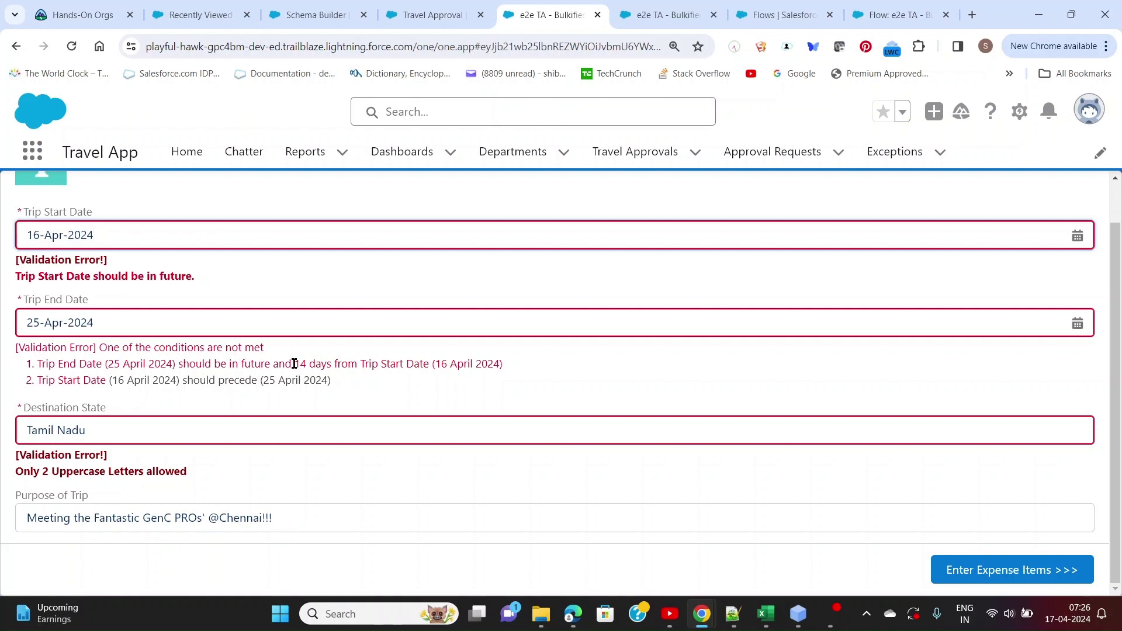
{"action": "left_click_drag", "start_coordinate": [294, 363], "coordinate": [329, 363]}
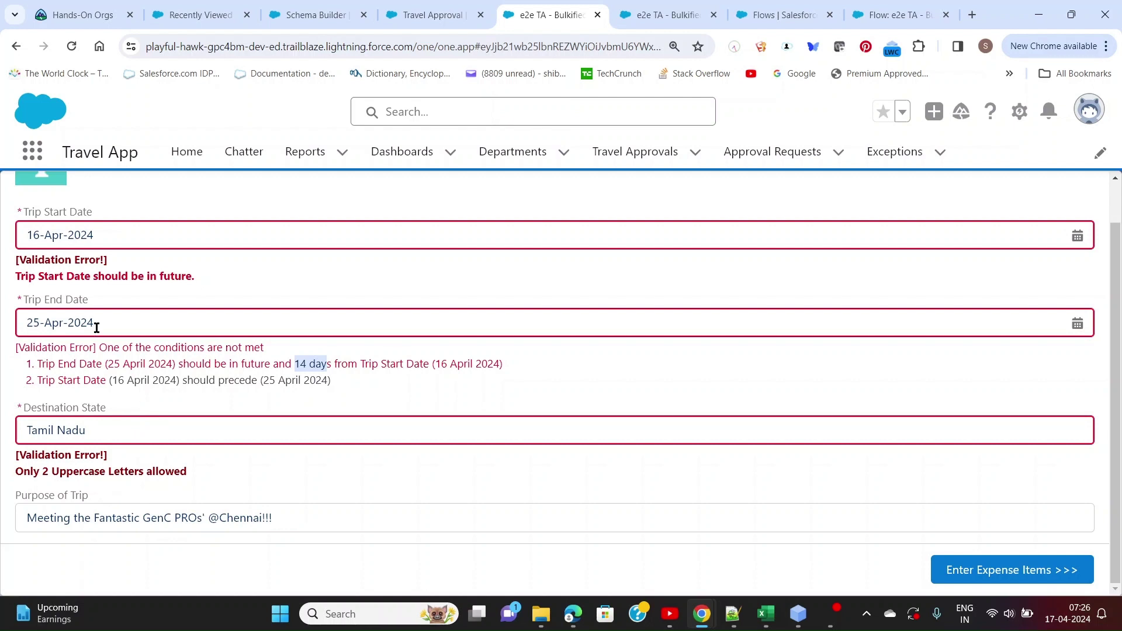
- Change the Trip Start Date to 18-Apr-2024 and resubmit the travel details
{"action": "left_click_drag", "start_coordinate": [116, 234], "coordinate": [4, 226]}
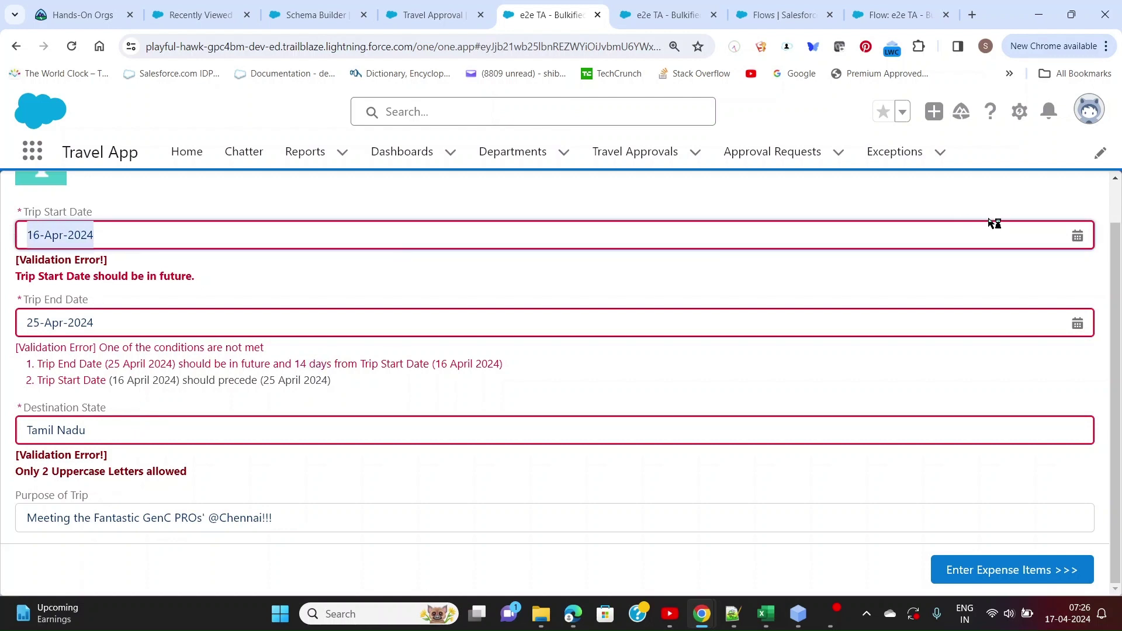
{"action": "left_click", "coordinate": [1076, 235]}
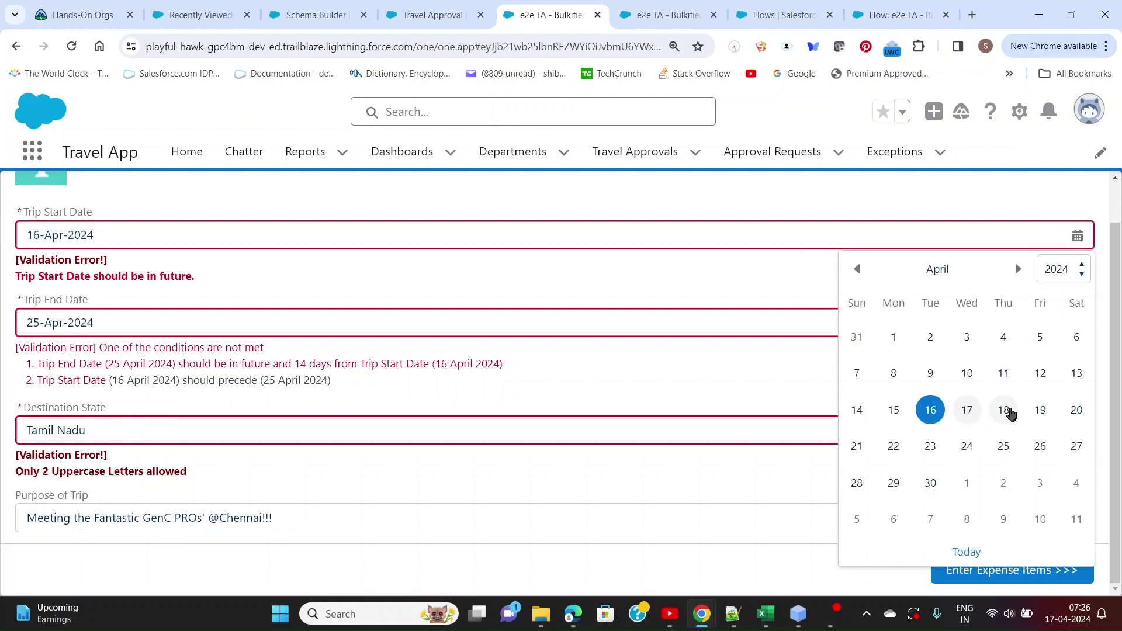
{"action": "left_click", "coordinate": [1005, 410]}
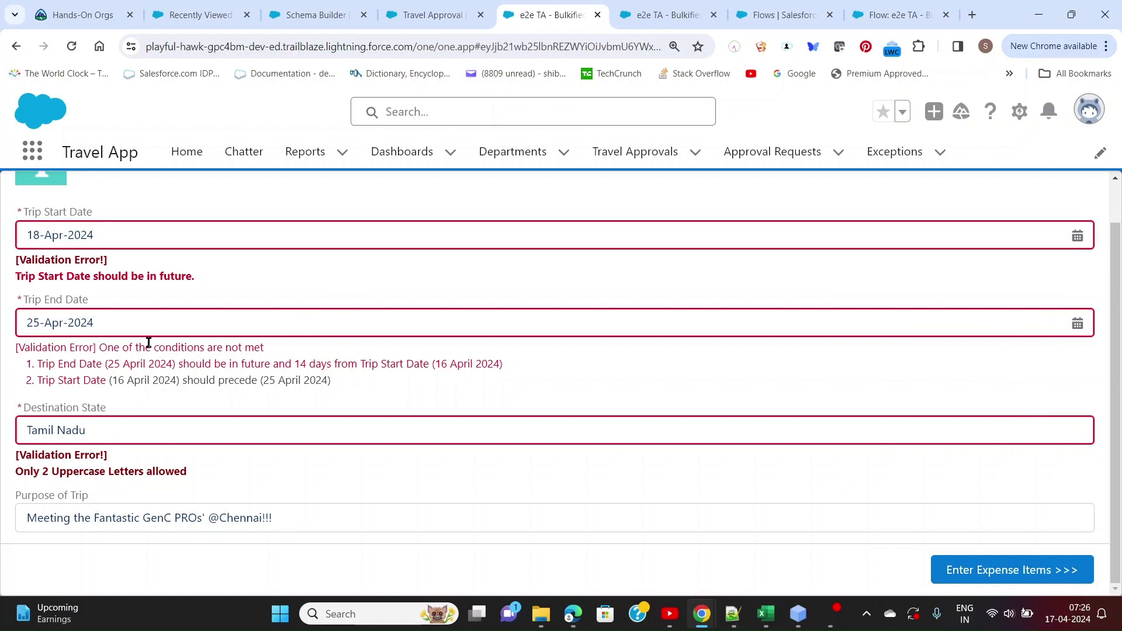
{"action": "left_click", "coordinate": [1002, 577]}
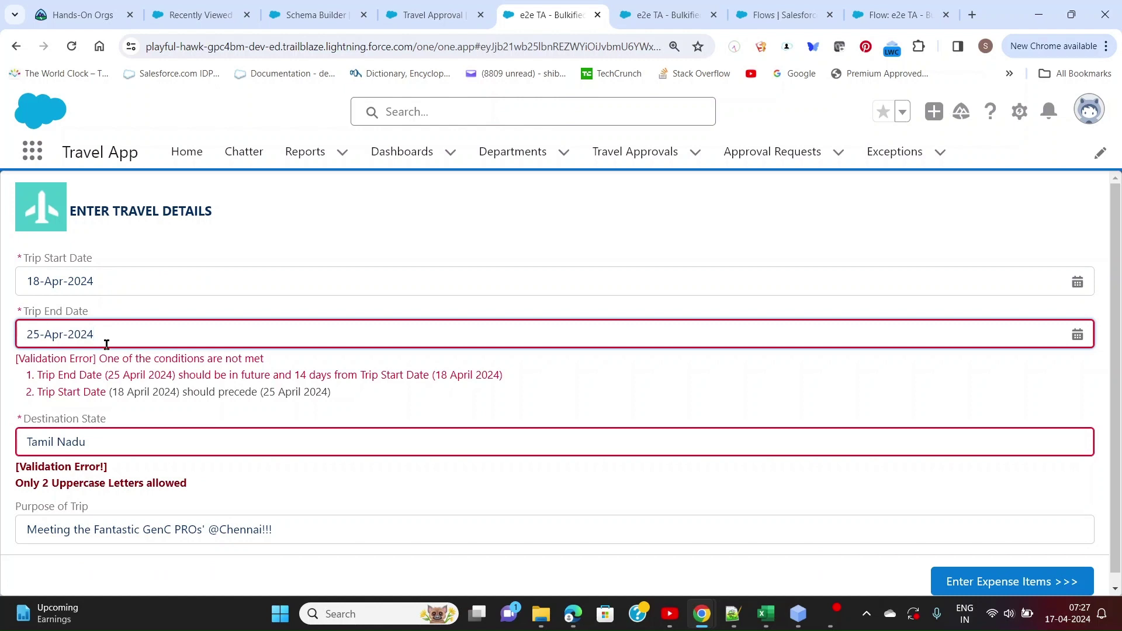
- Change the Trip End Date to 15-May-2024 and resubmit the travel details
{"action": "left_click", "coordinate": [1077, 335]}
{"action": "scroll", "coordinate": [1008, 438], "scroll_direction": "down", "scroll_amount": 1}
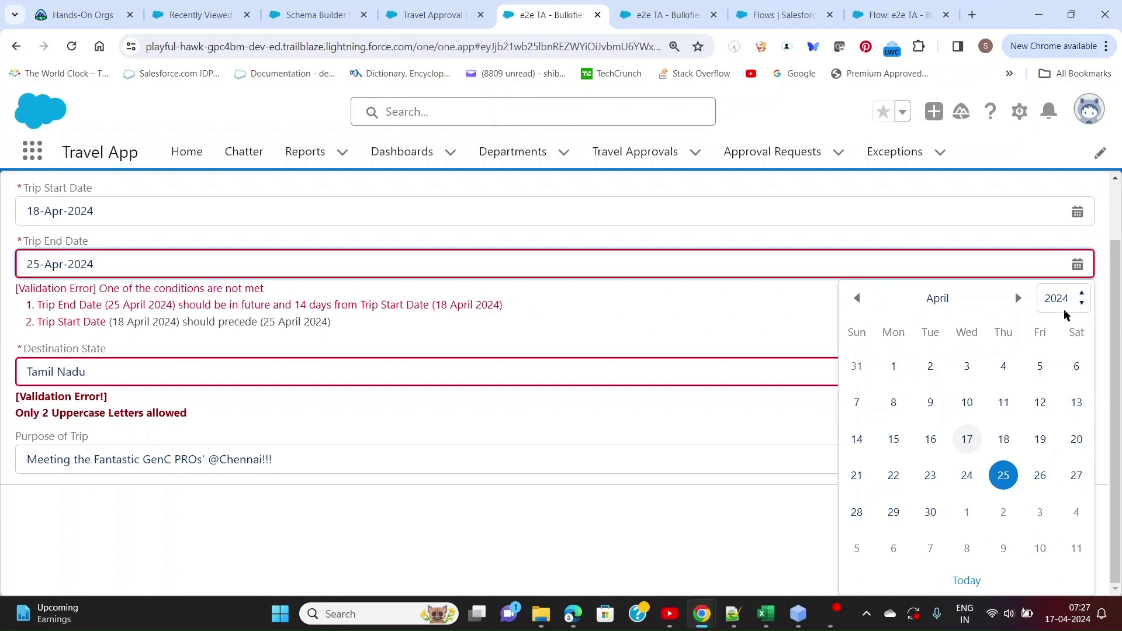
{"action": "left_click", "coordinate": [1018, 299]}
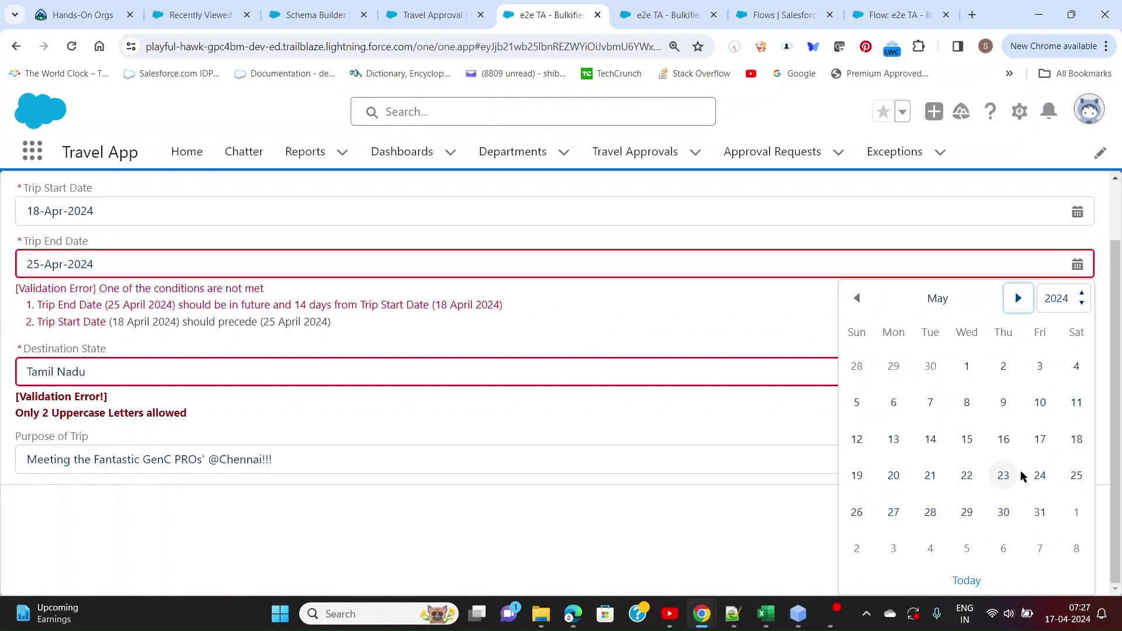
{"action": "left_click", "coordinate": [967, 439]}
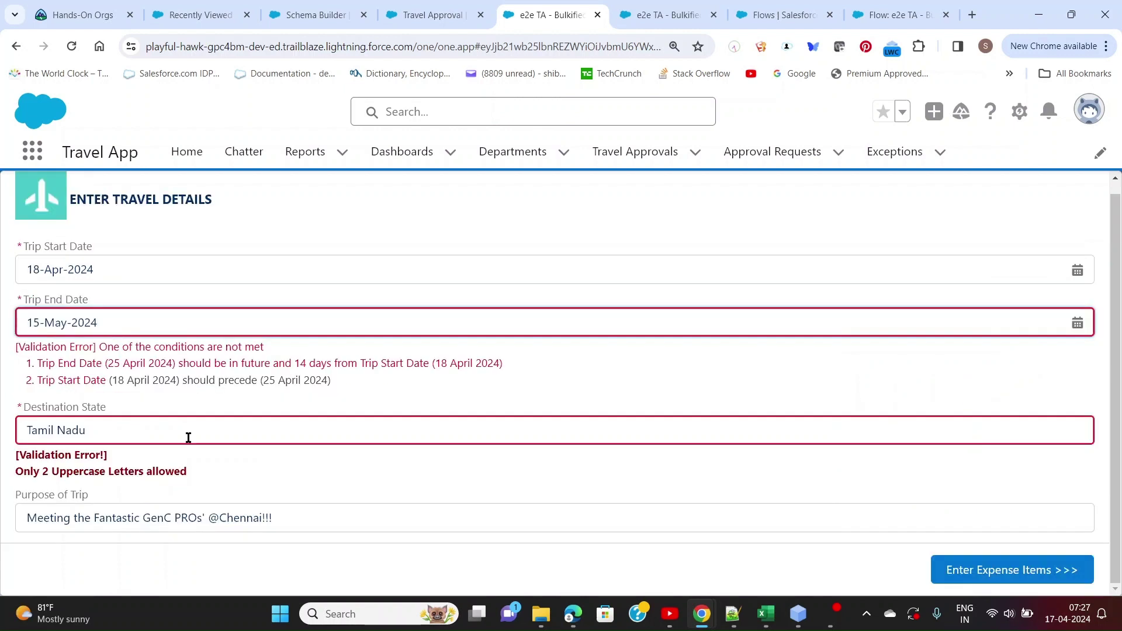
{"action": "left_click", "coordinate": [1000, 574]}
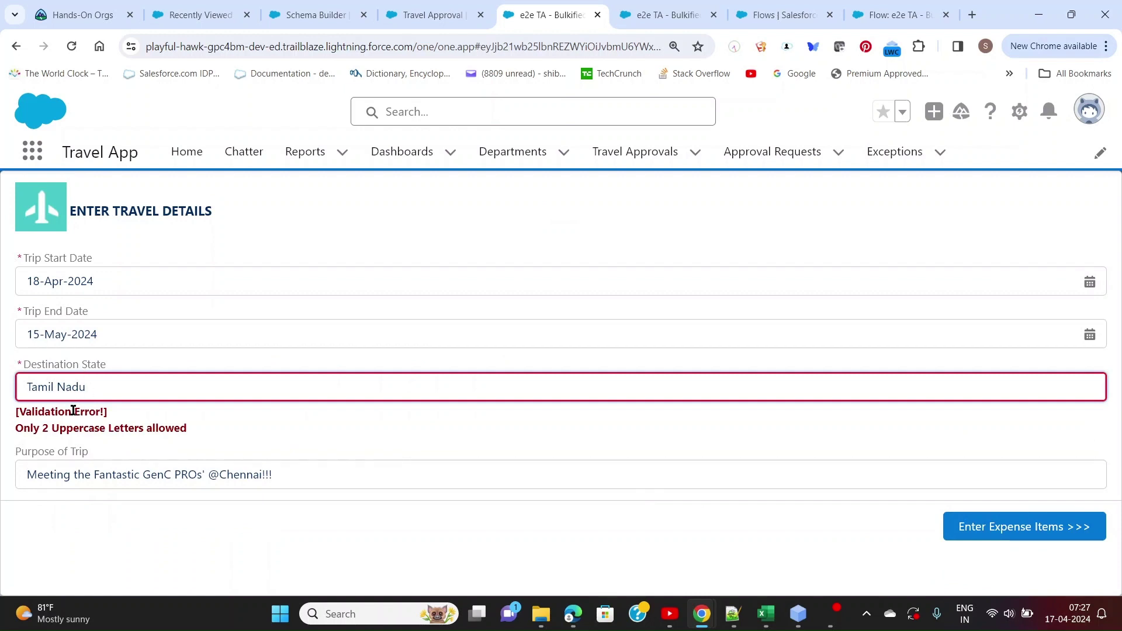
- Replace the Destination State with TN and proceed to the expense items screen
{"action": "left_click_drag", "start_coordinate": [88, 385], "coordinate": [22, 383]}
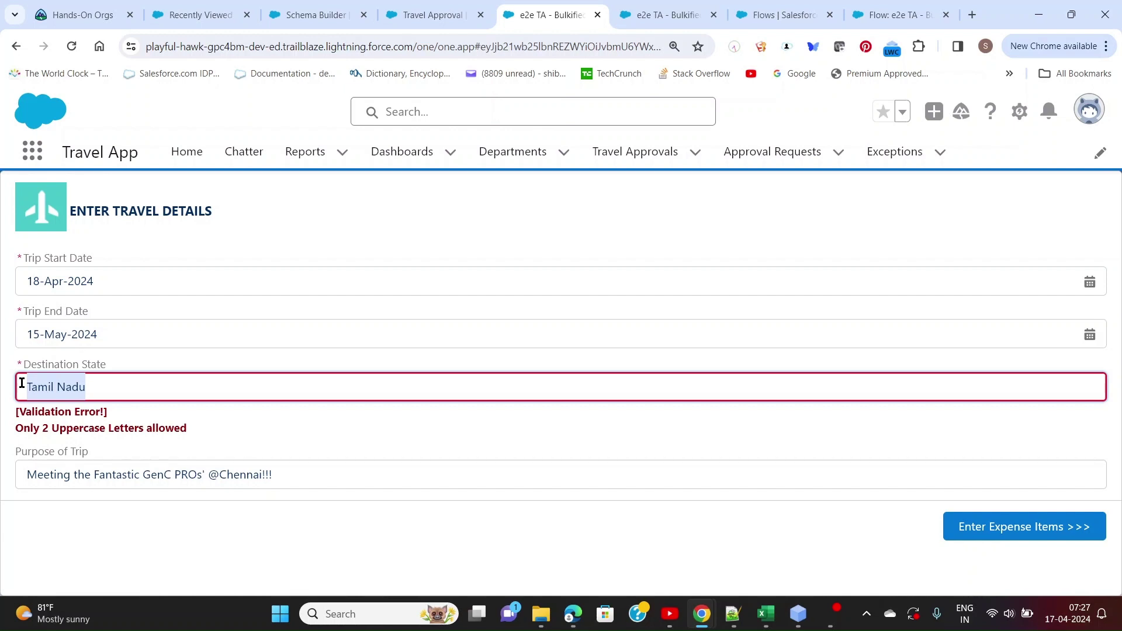
{"action": "type", "text": "TN"}
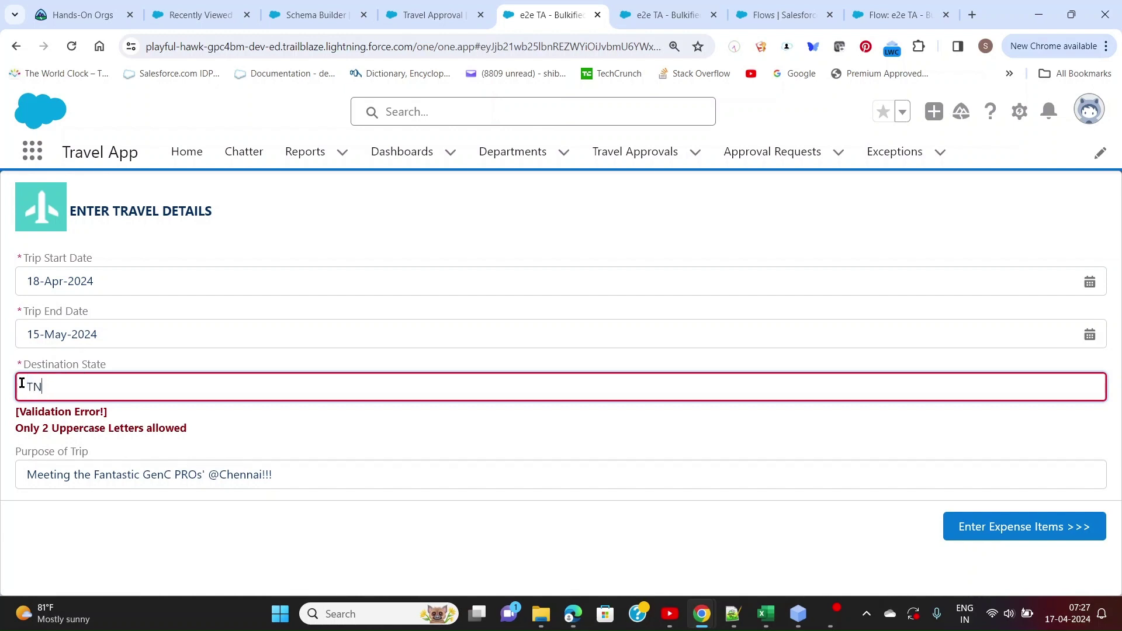
{"action": "left_click", "coordinate": [987, 533]}
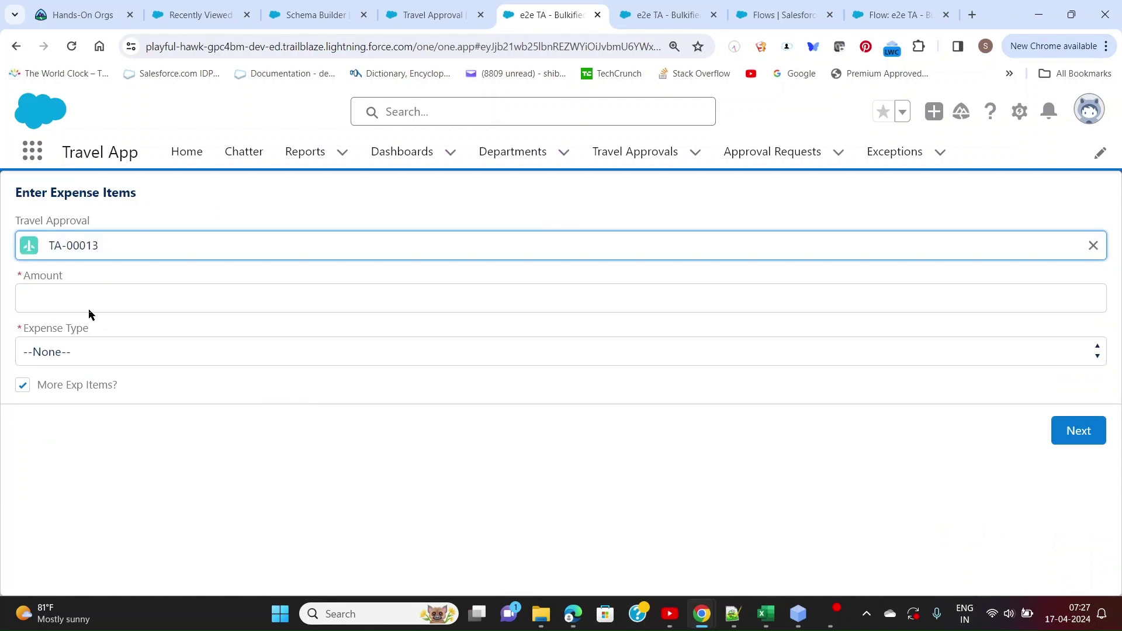
- Enter an Airfare expense item of 12000 and continue with More Exp Items enabled
{"action": "left_click", "coordinate": [115, 291]}
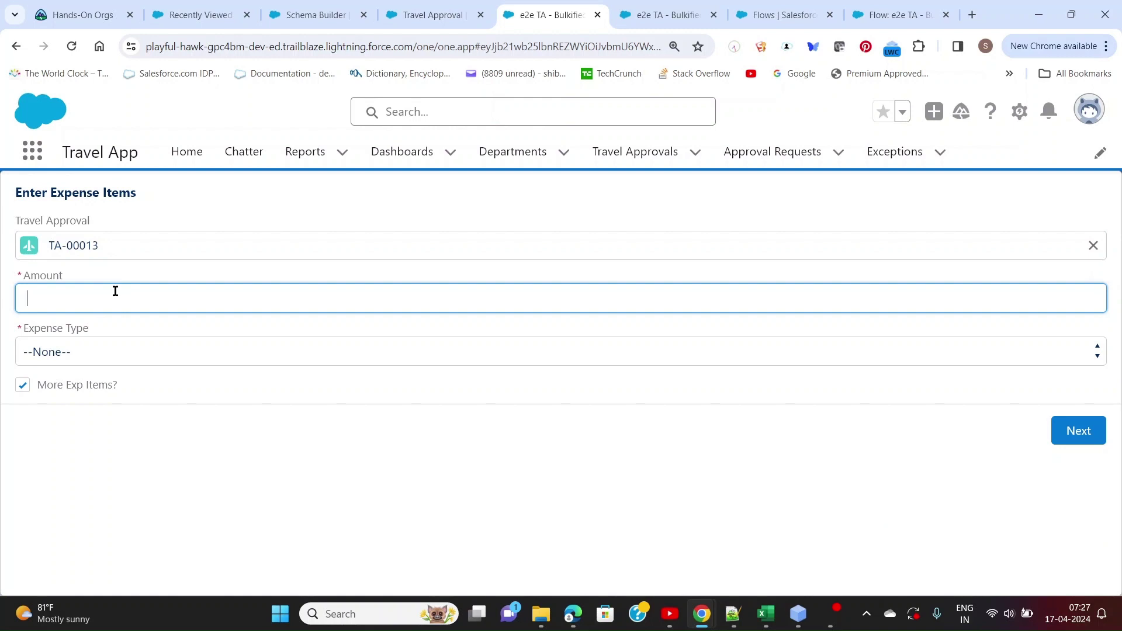
{"action": "type", "text": "12000"}
{"action": "left_click", "coordinate": [145, 353]}
{"action": "left_click", "coordinate": [82, 394]}
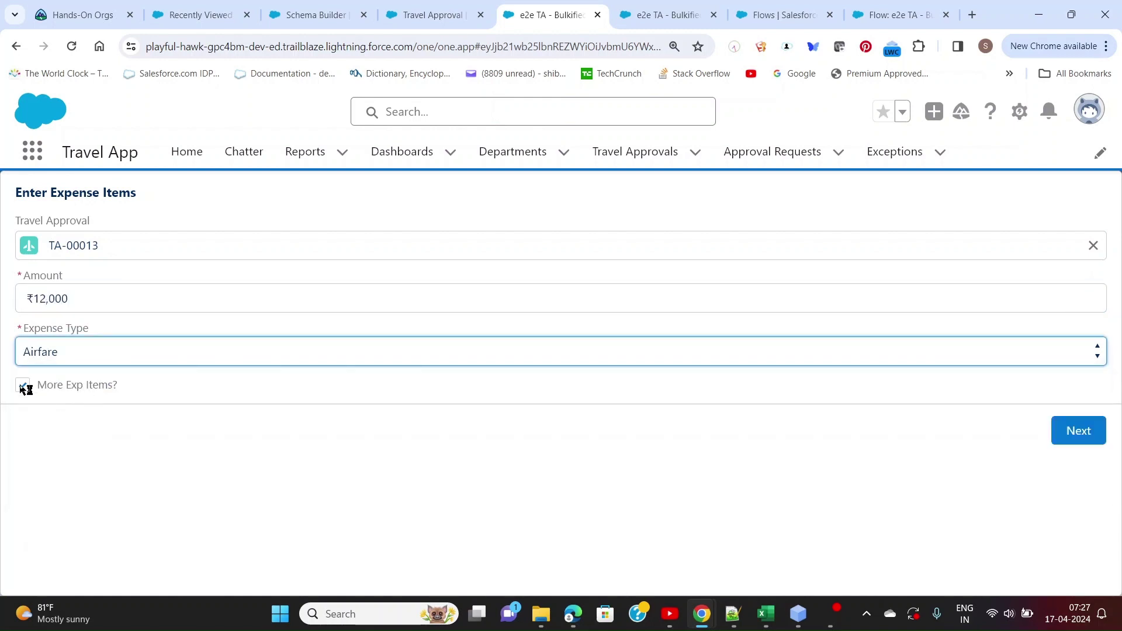
{"action": "left_click", "coordinate": [1090, 431]}
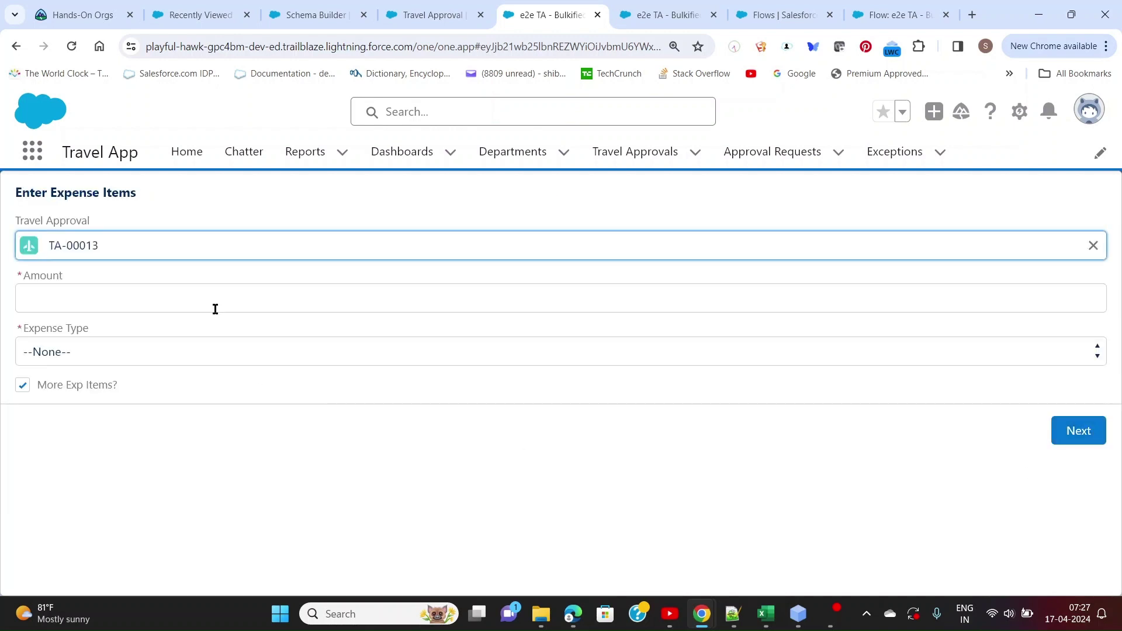
- Enter a Hotel expense item of 58000 and continue with More Exp Items enabled
{"action": "left_click", "coordinate": [200, 299]}
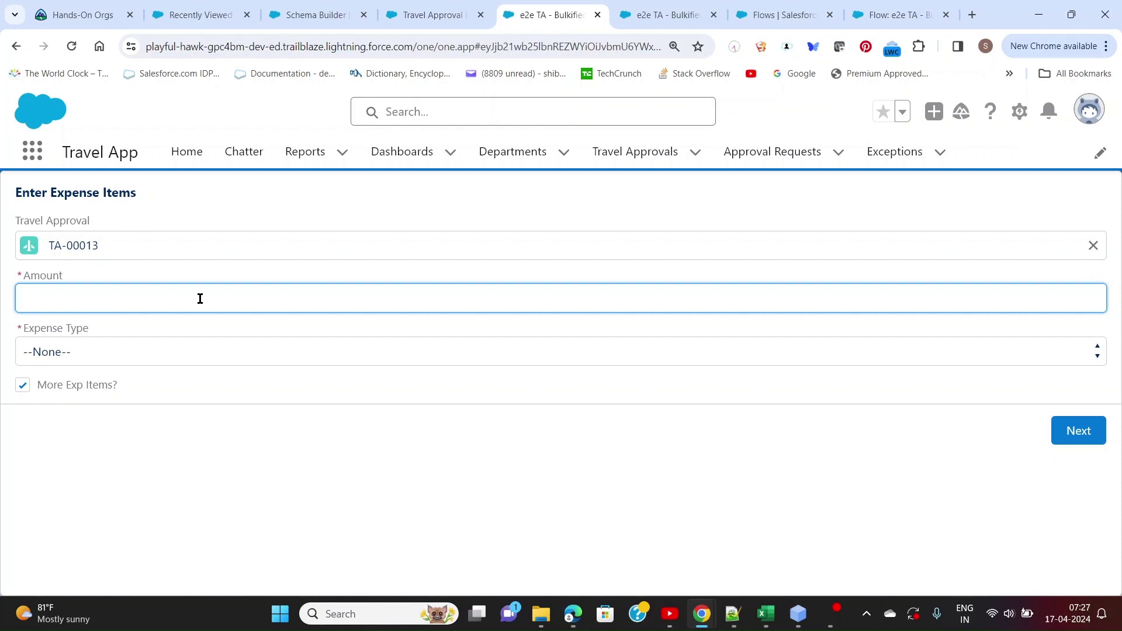
{"action": "type", "text": "58000"}
{"action": "left_click", "coordinate": [212, 351]}
{"action": "left_click", "coordinate": [90, 407]}
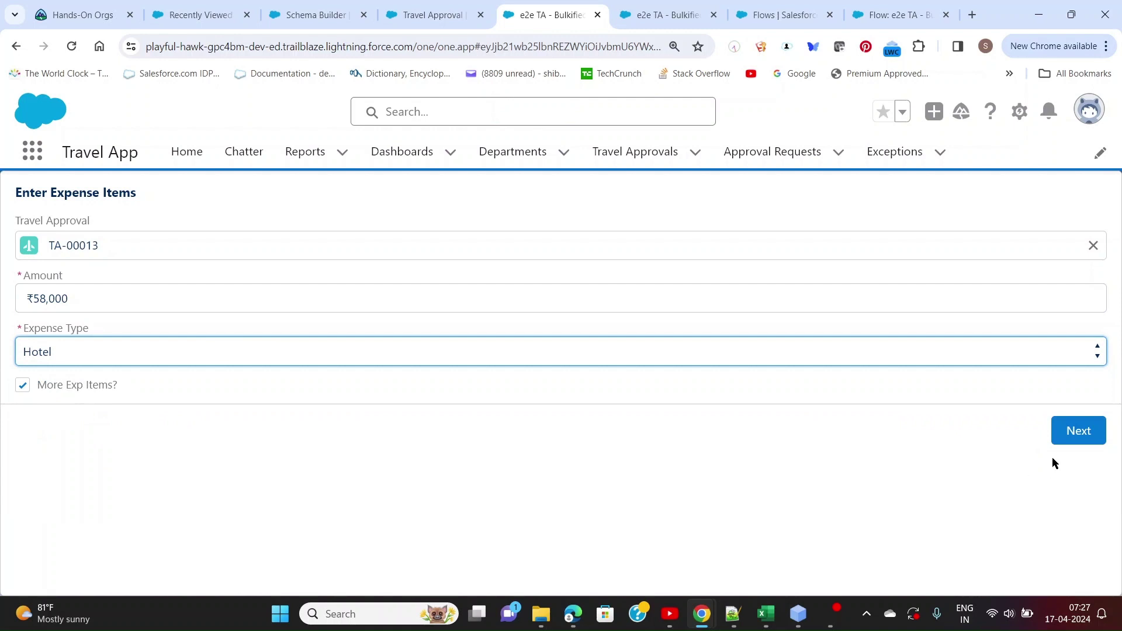
{"action": "left_click", "coordinate": [1065, 437]}
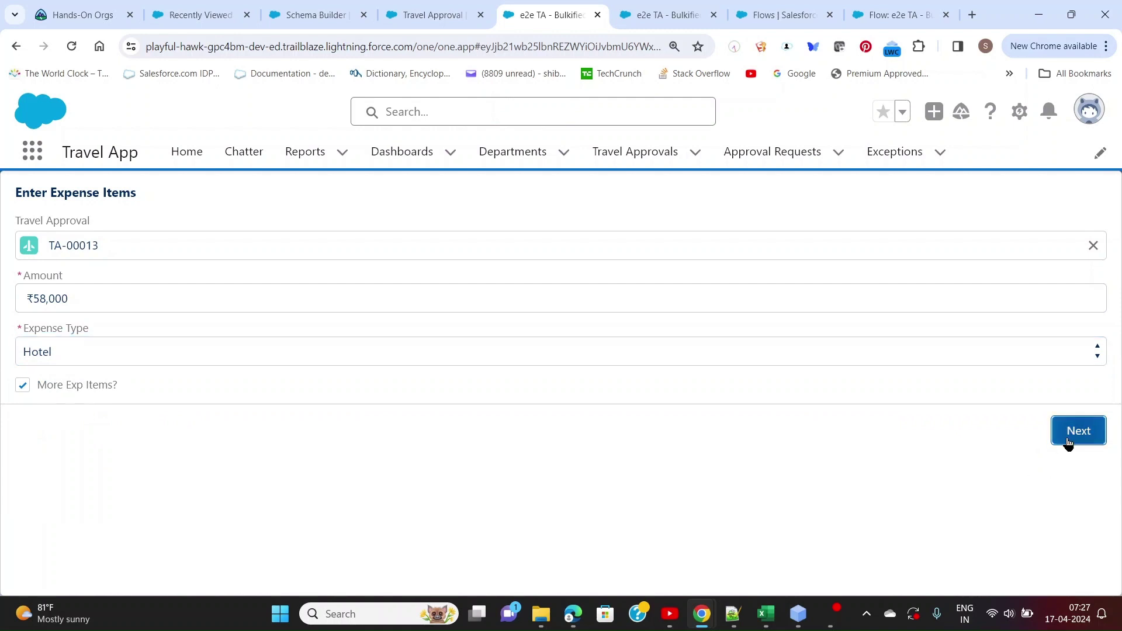
- Enter a Meals expense item of 12000, turn off More Exp Items, and finish the flow
{"action": "left_click", "coordinate": [153, 302]}
{"action": "left_click", "coordinate": [146, 351]}
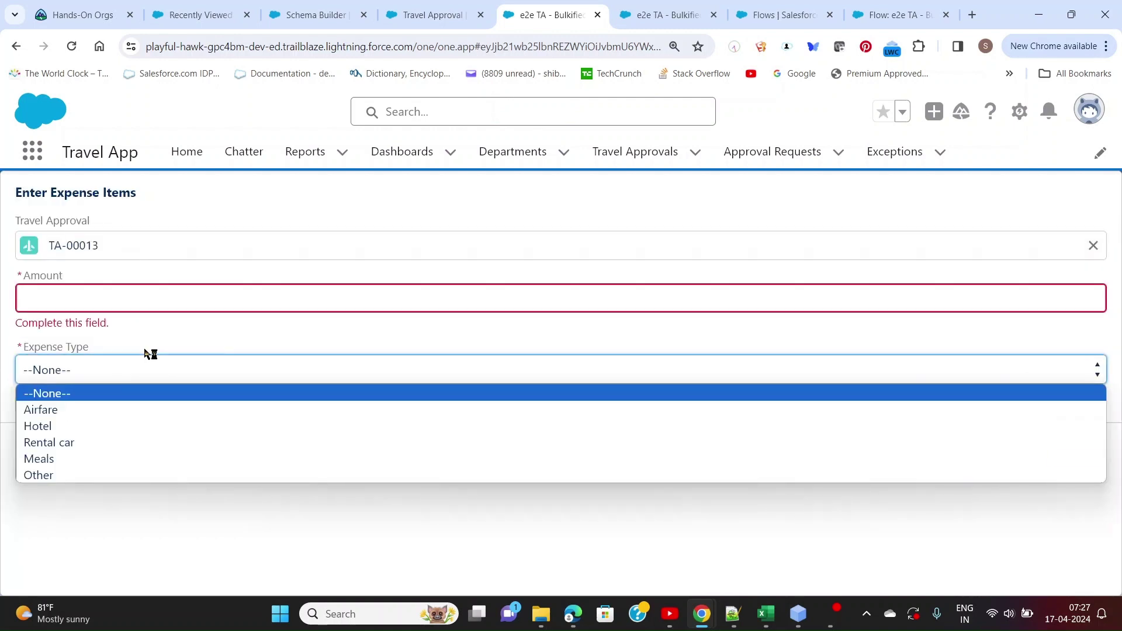
{"action": "left_click", "coordinate": [61, 458]}
{"action": "left_click", "coordinate": [111, 300]}
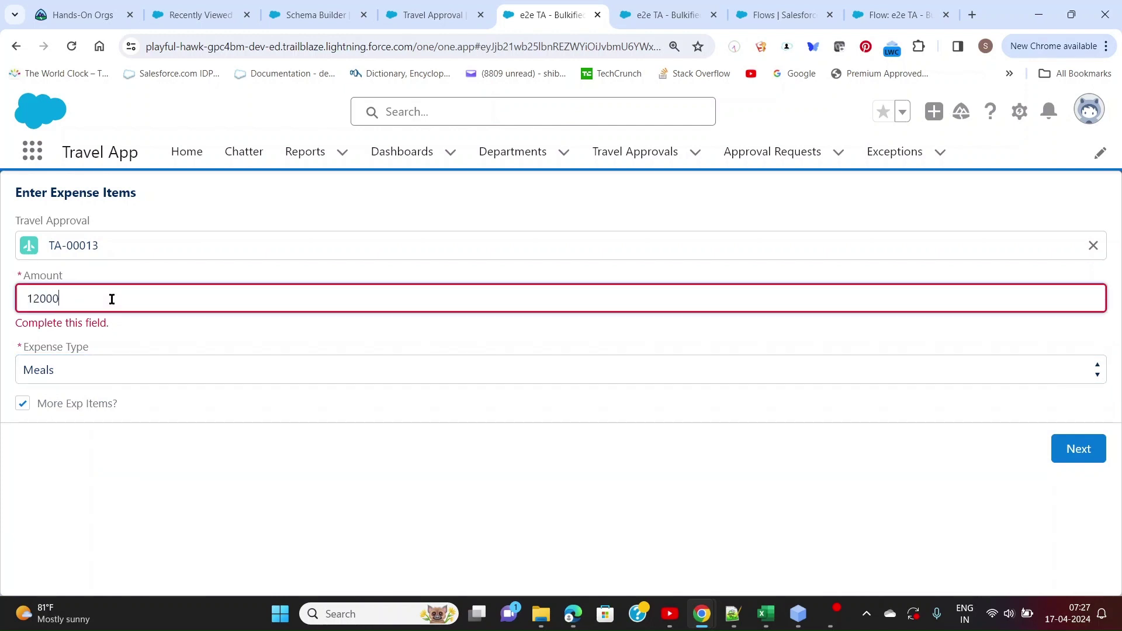
{"action": "type", "text": "12000"}
{"action": "left_click", "coordinate": [171, 349]}
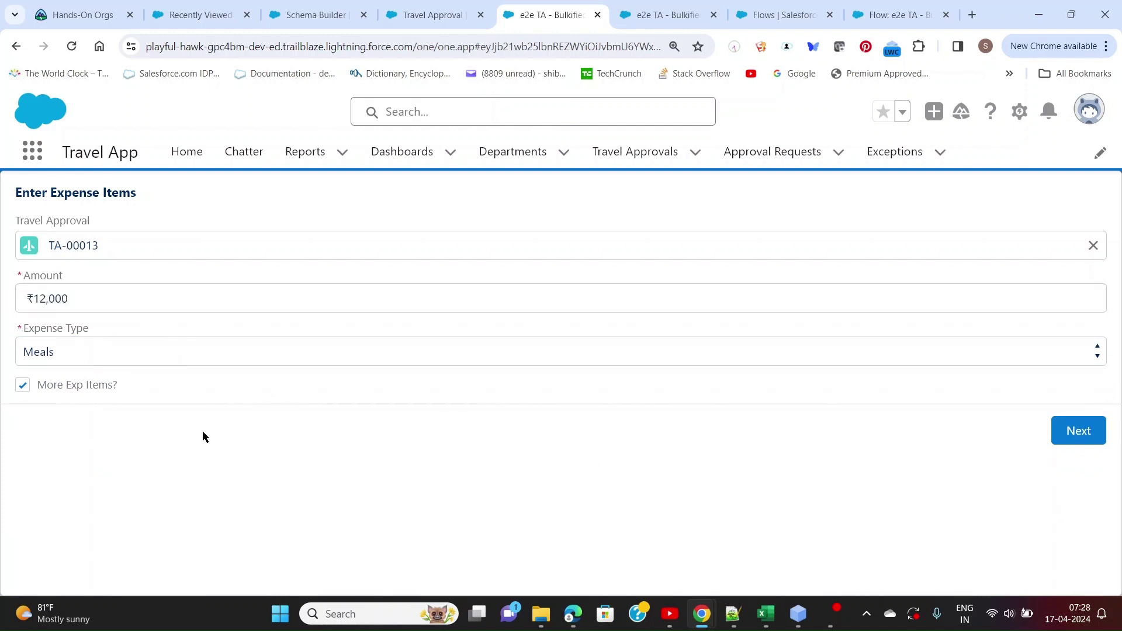
{"action": "left_click", "coordinate": [22, 386]}
{"action": "left_click", "coordinate": [1069, 440]}
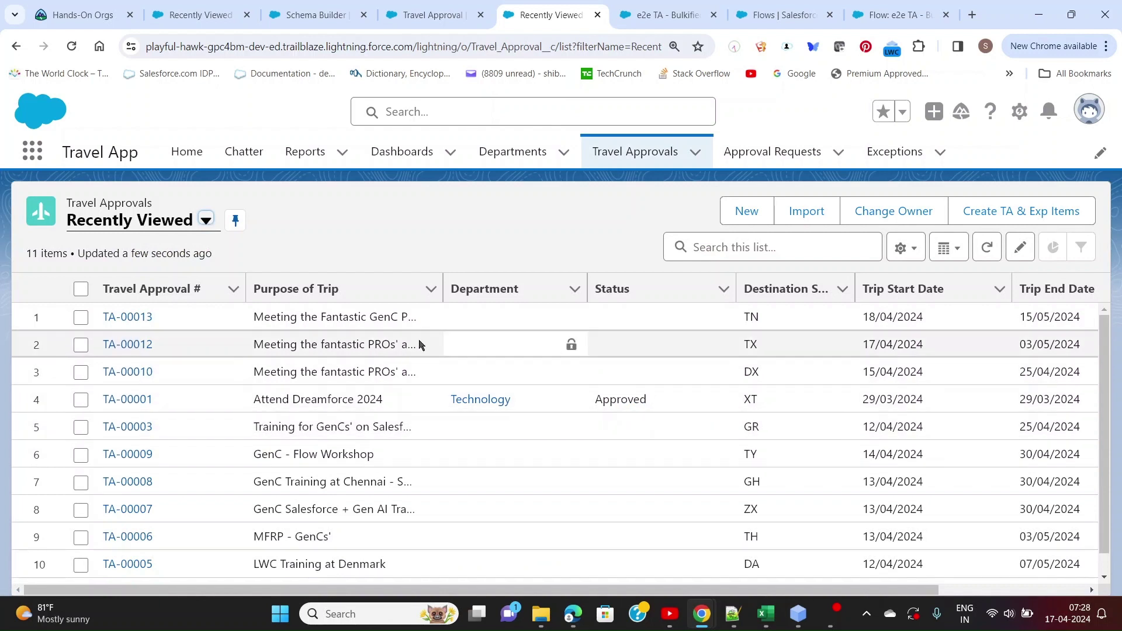
- Show the TA Created Today list view, open the new travel approval record, and examine its related expense items
{"action": "left_click", "coordinate": [206, 220]}
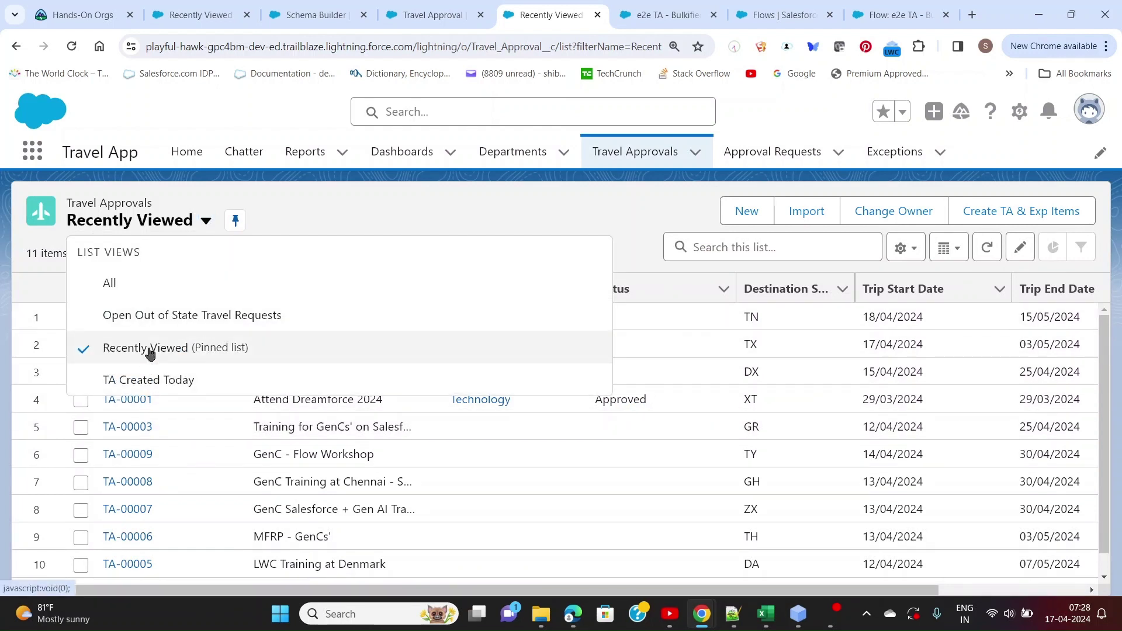
{"action": "left_click", "coordinate": [147, 380]}
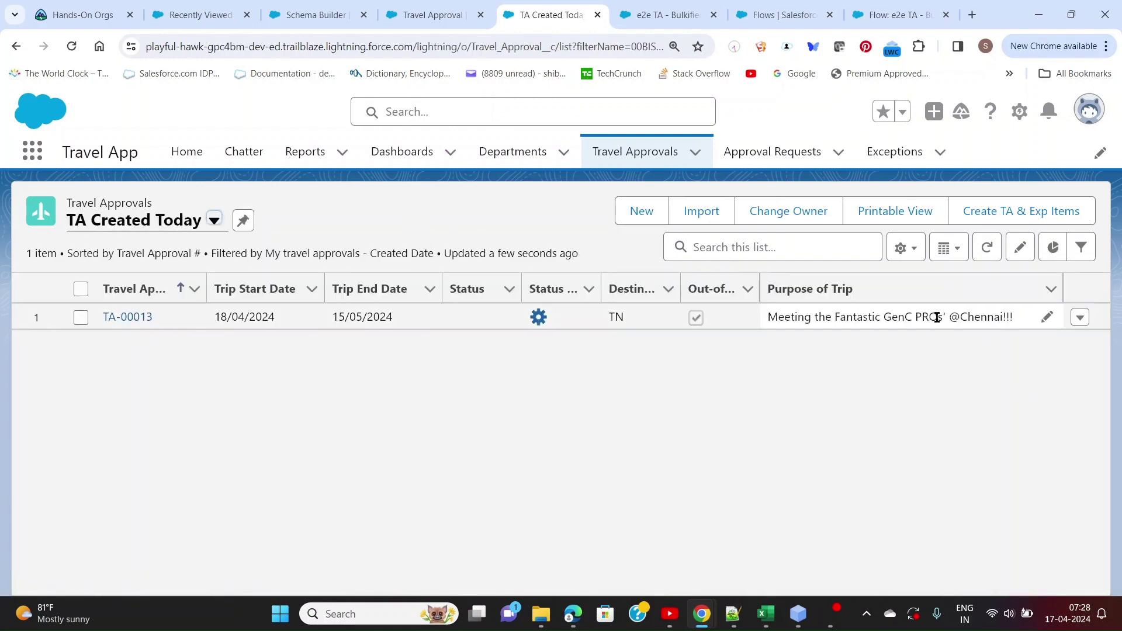
{"action": "left_click", "coordinate": [129, 318]}
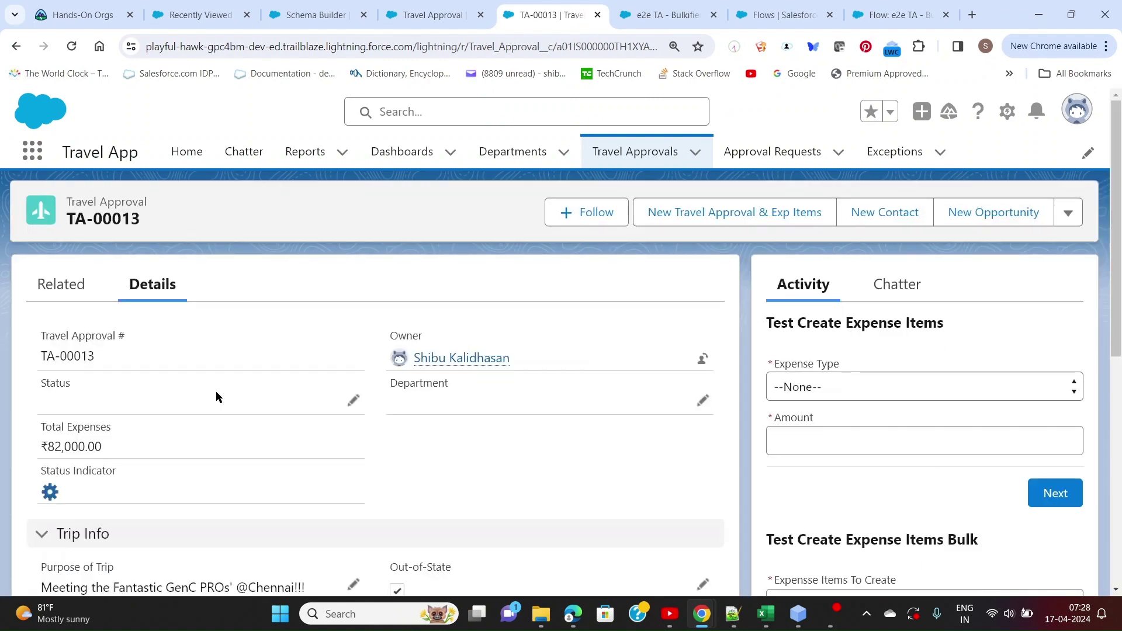
{"action": "left_click", "coordinate": [63, 286]}
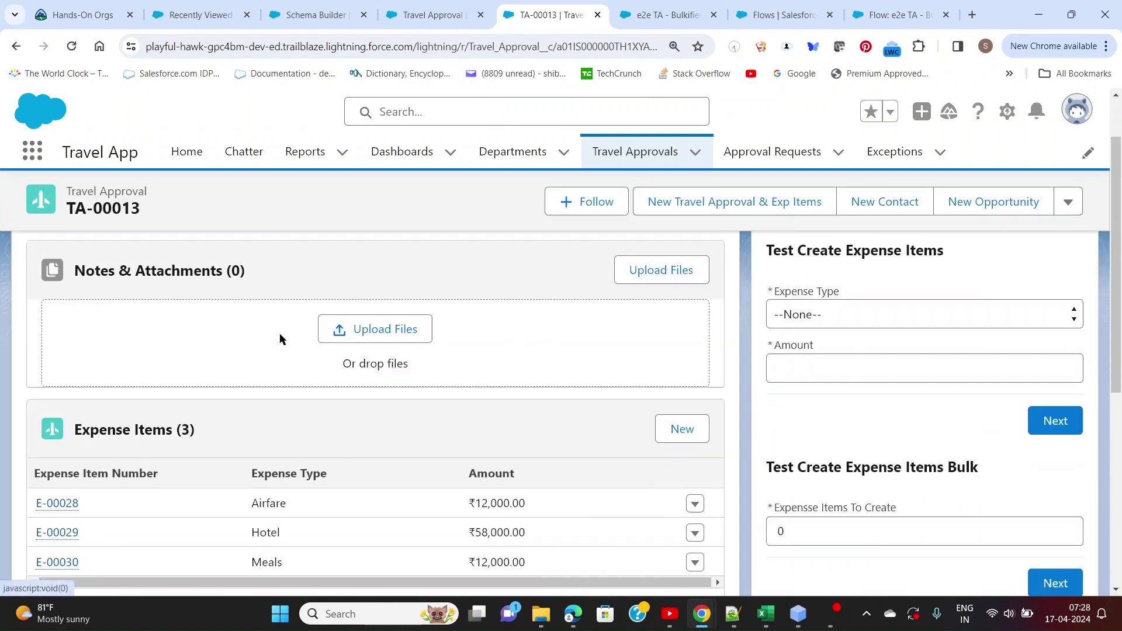
{"action": "scroll", "coordinate": [279, 333], "scroll_direction": "down", "scroll_amount": 4}
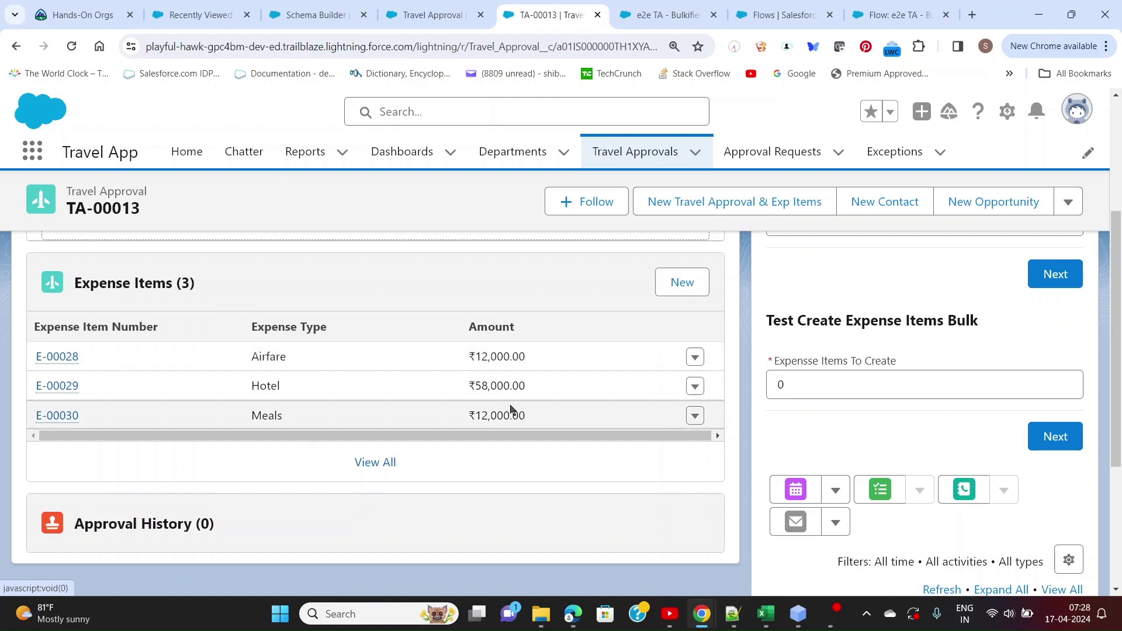
{"action": "scroll", "coordinate": [511, 407], "scroll_direction": "up", "scroll_amount": 4}
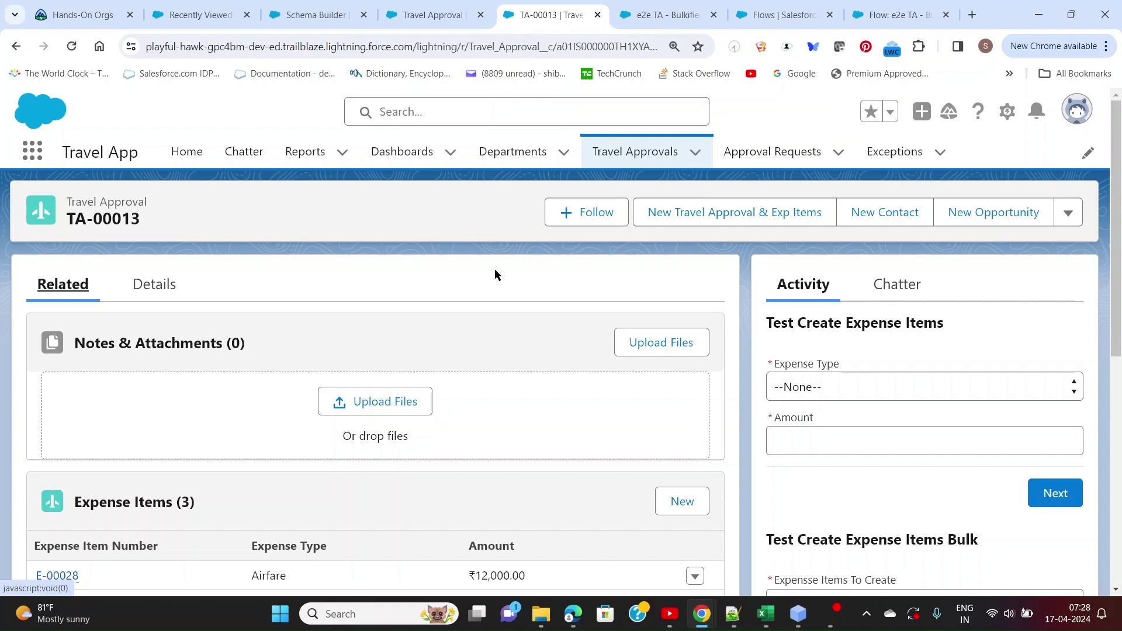
- Switch to Notepad++ to view the requirement and solution notes for the travel approval flow
{"action": "key", "text": "alt+Tab"}
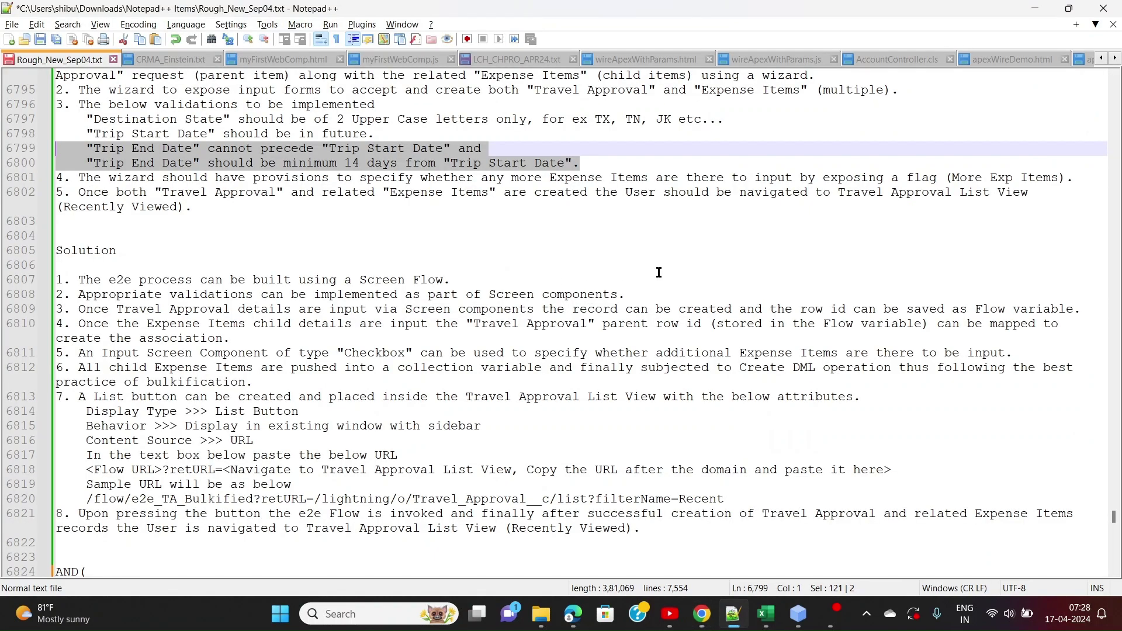
{"action": "key", "text": "alt+Tab"}
{"action": "key", "text": "alt+Tab"}
{"action": "key", "text": "alt+Tab"}
{"action": "key", "text": "alt+Tab"}
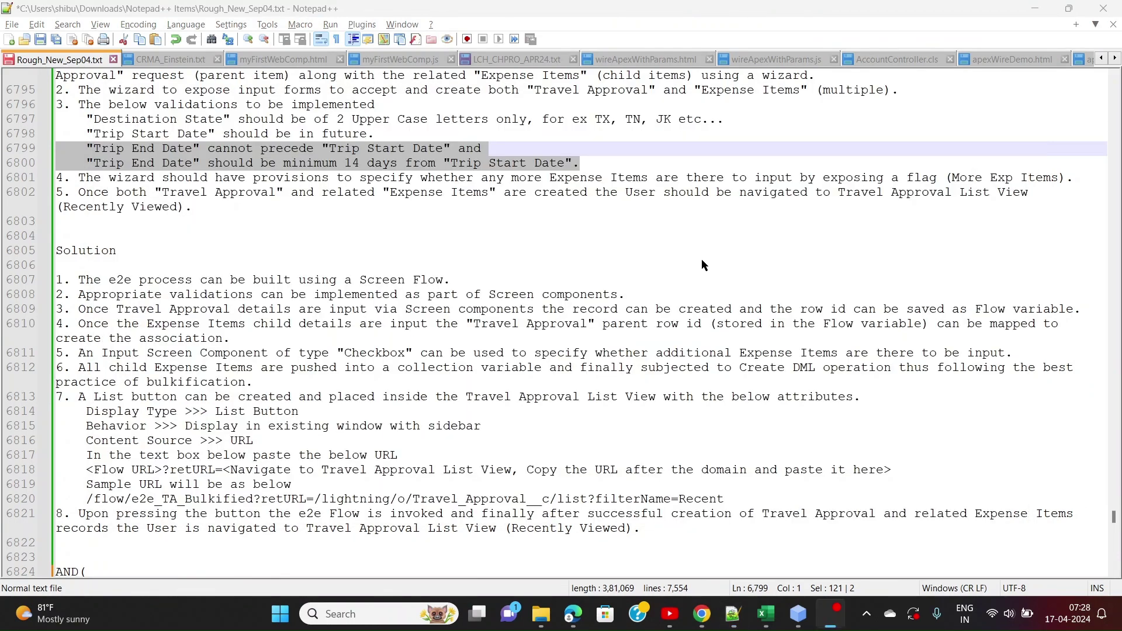